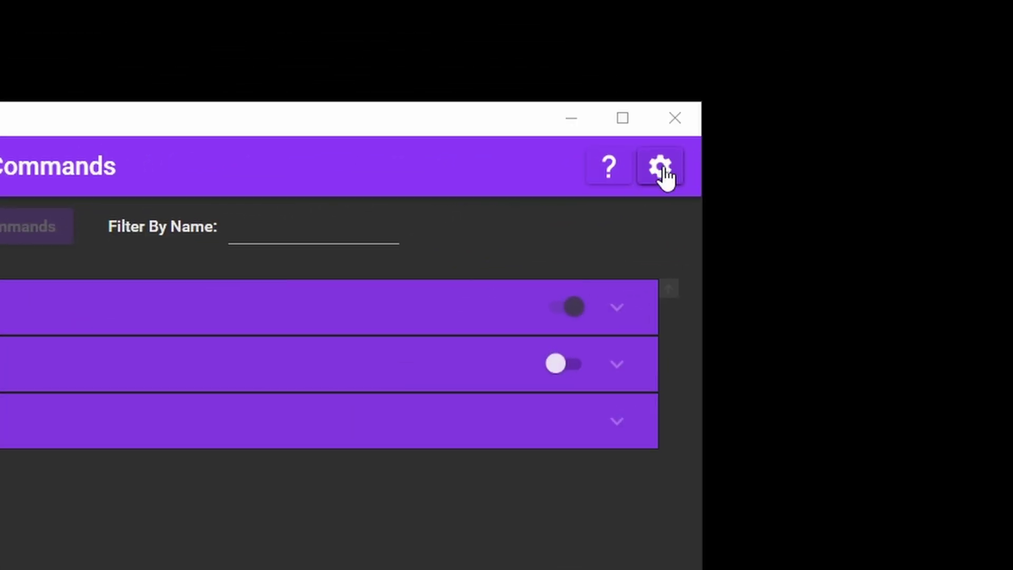
Step: In the Themes & Colors settings, set the background color to Light and close the settings without restarting
left_click(661, 168)
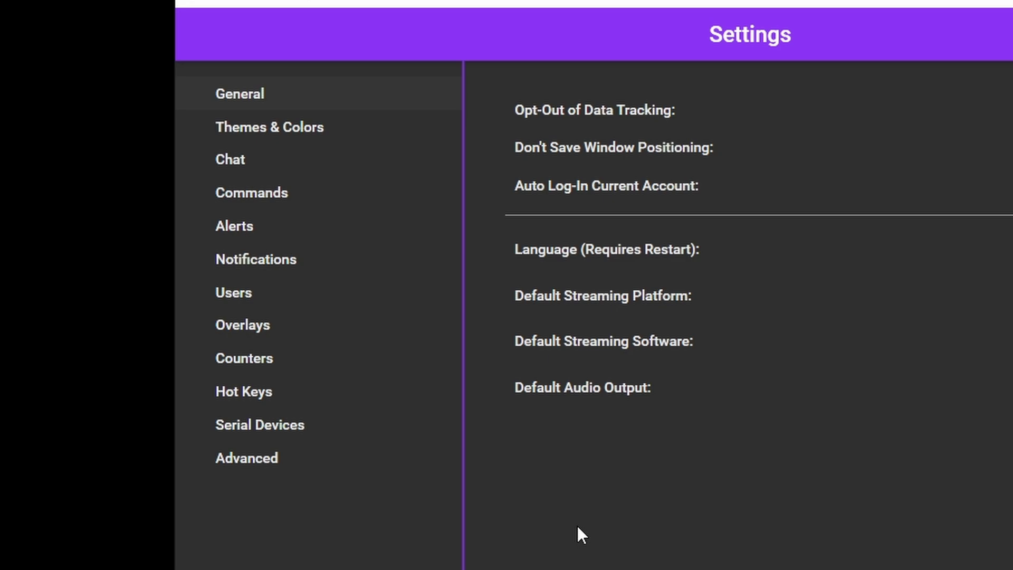
left_click(343, 129)
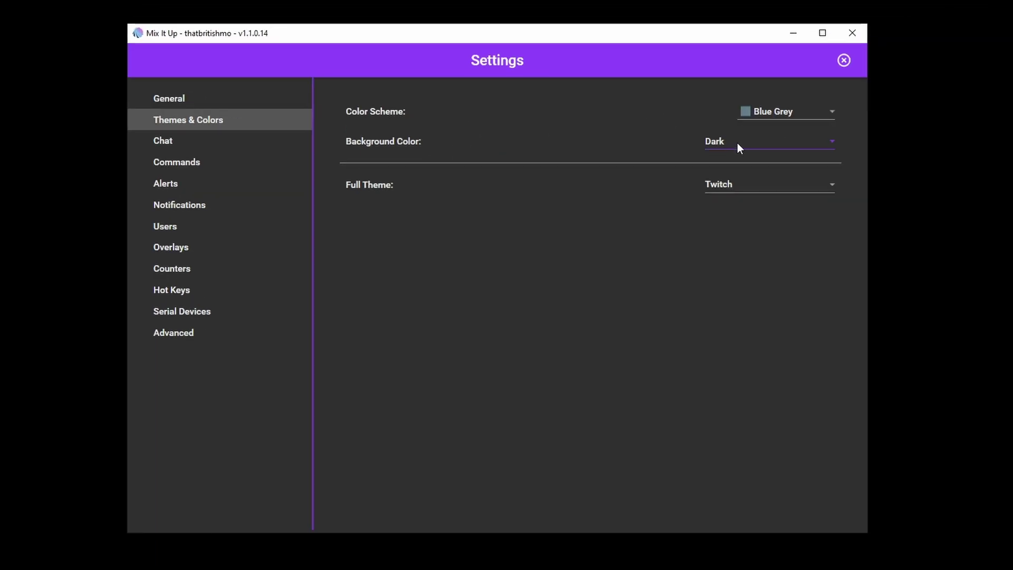
left_click(736, 143)
left_click(739, 160)
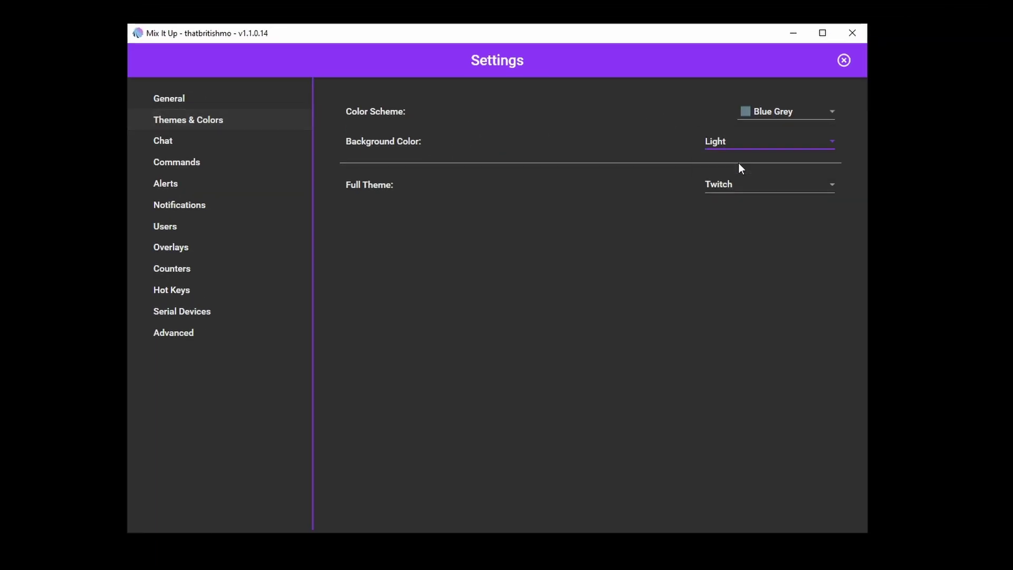
left_click(844, 61)
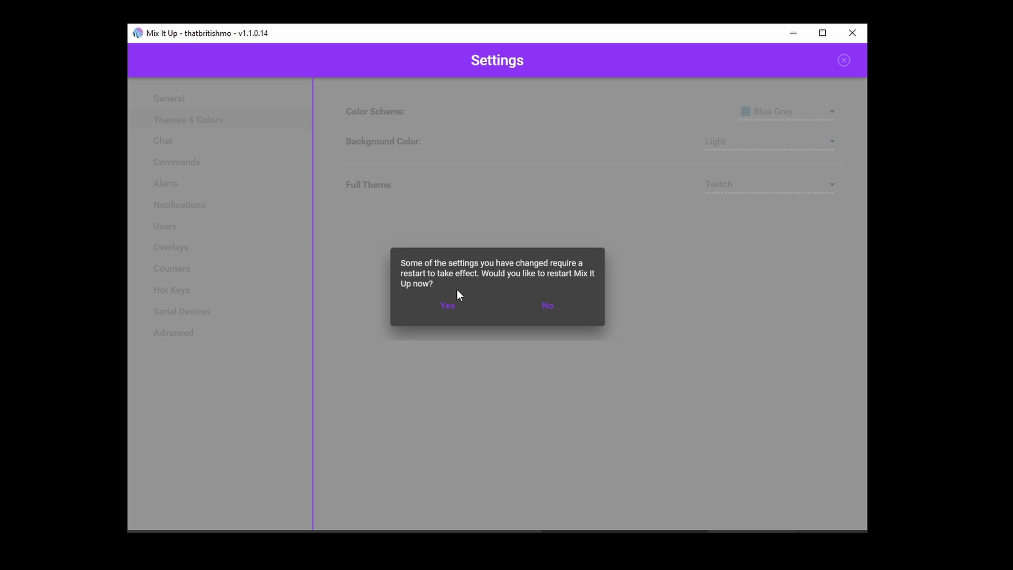
left_click(553, 304)
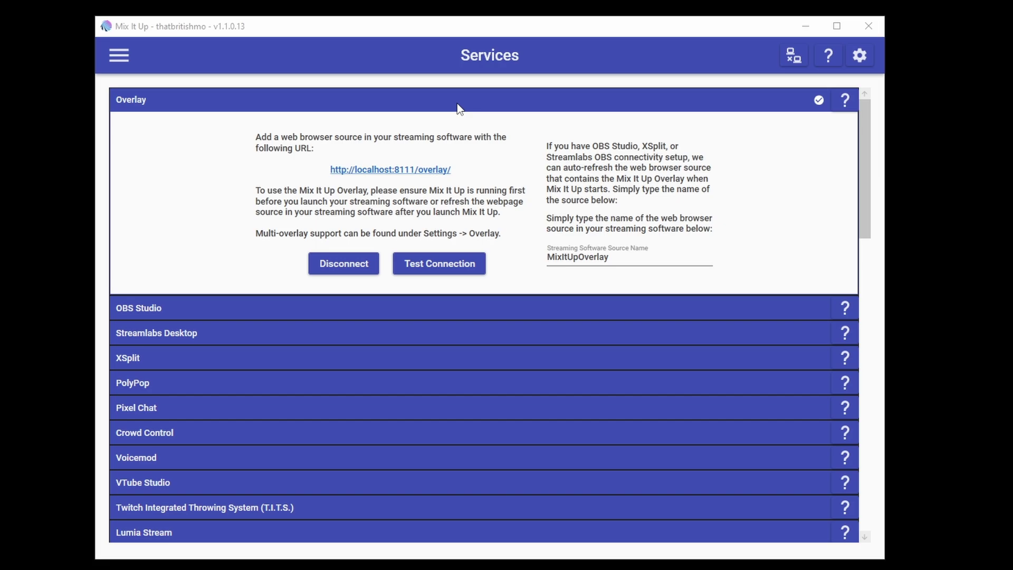
Step: Look through the Chat and Commands settings, including the actions that can be hidden from the command editor
left_click(459, 108)
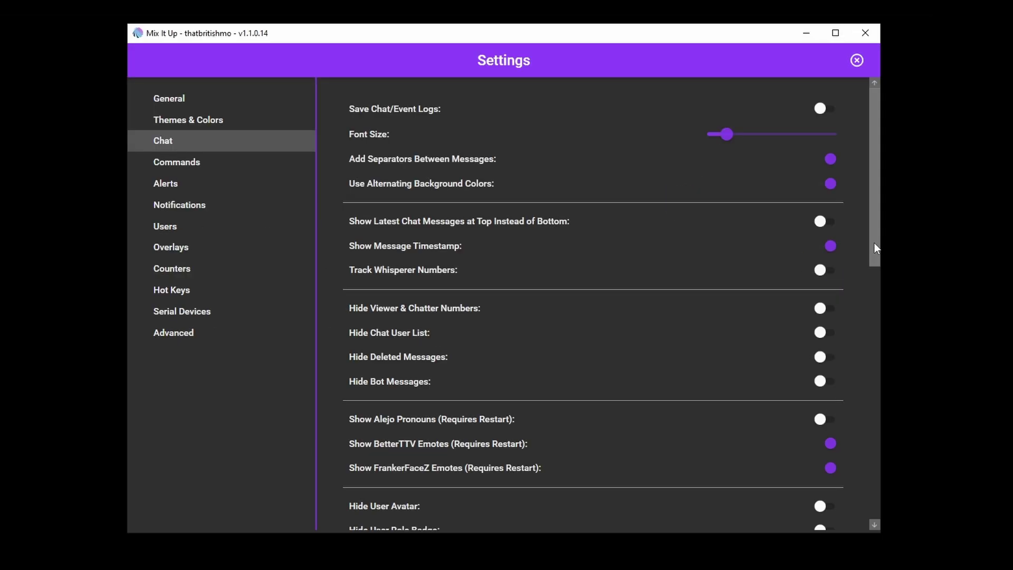
left_click_drag(875, 243, 867, 475)
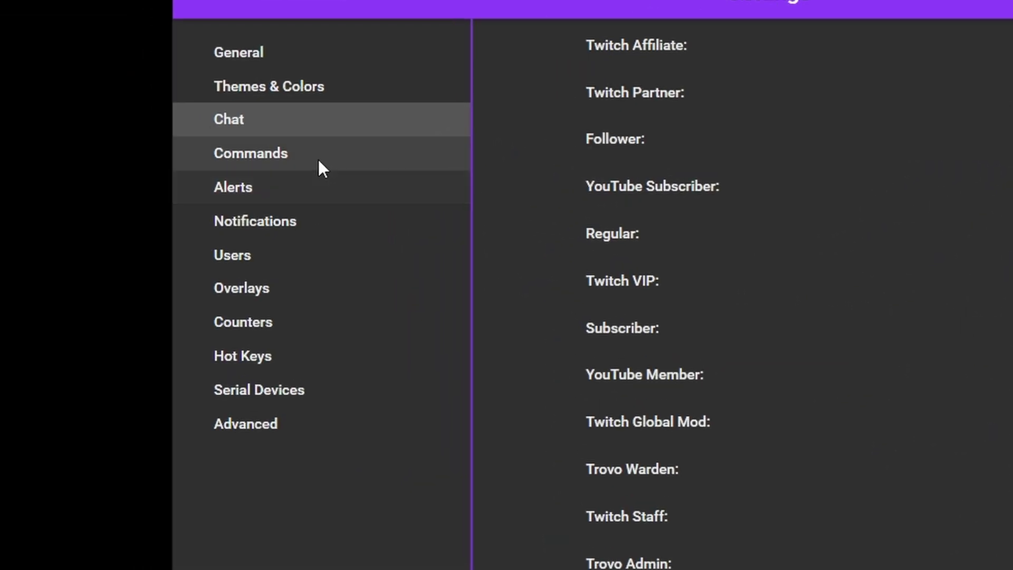
left_click(219, 166)
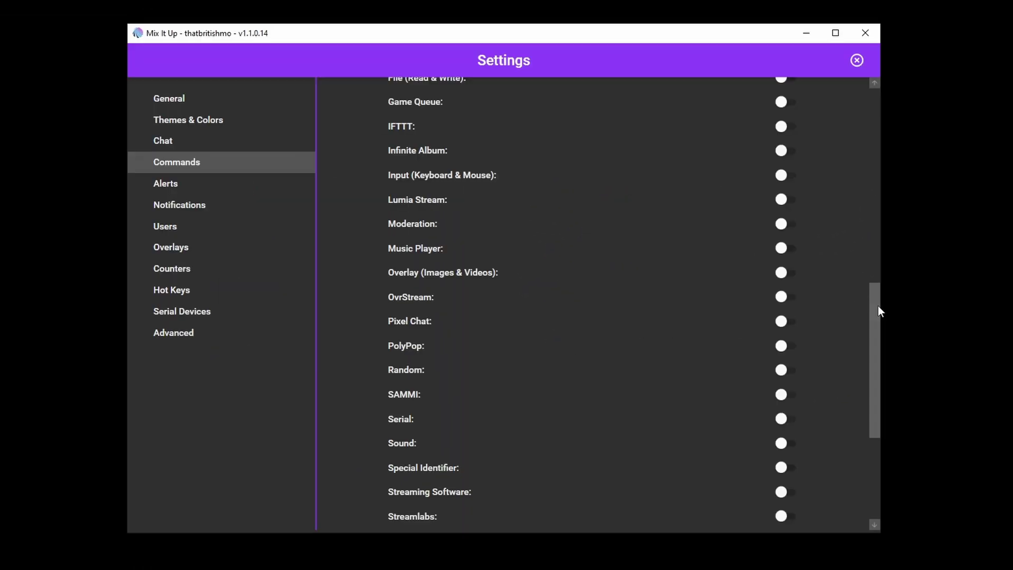
left_click_drag(878, 305, 881, 180)
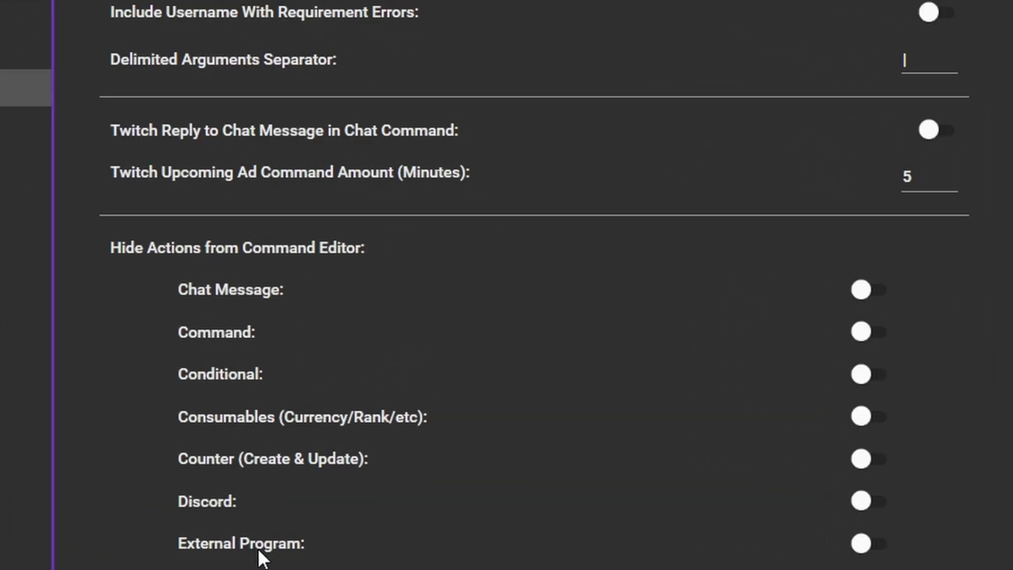
scroll(264, 555, "down", 8)
scroll(273, 533, "down", 5)
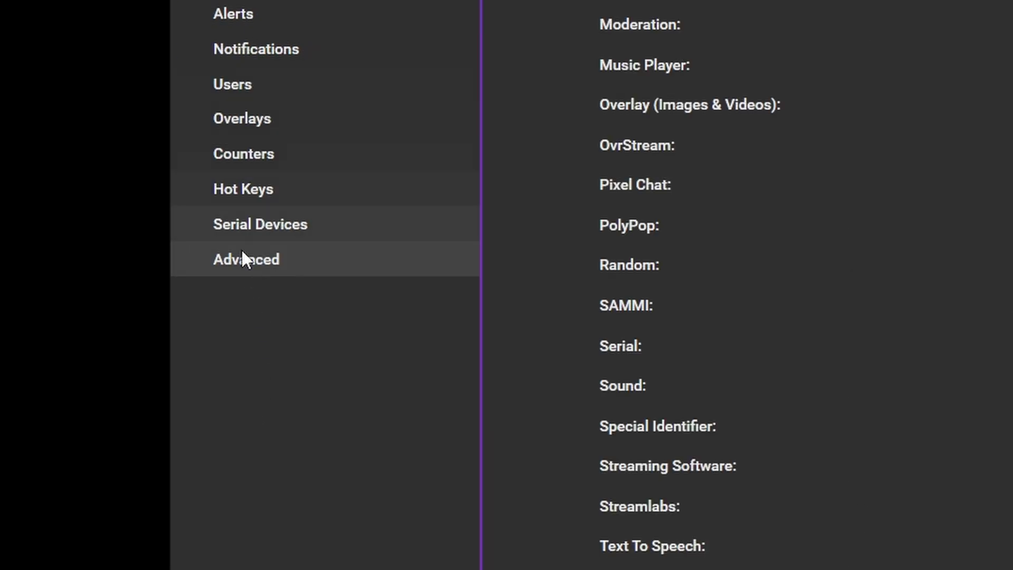
Step: In the Advanced settings, choose Daily as the automated settings backup rate
left_click(244, 258)
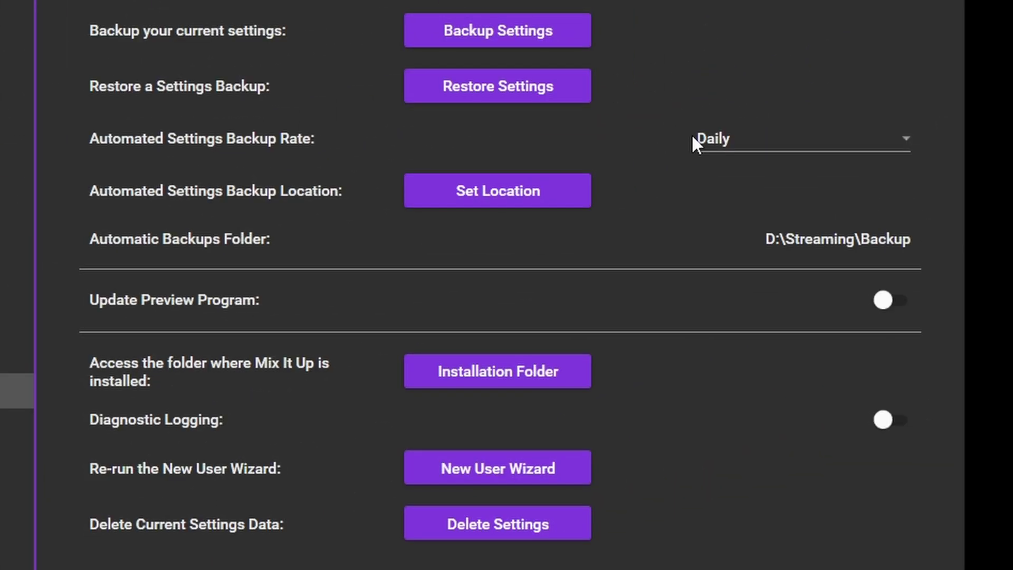
left_click(730, 139)
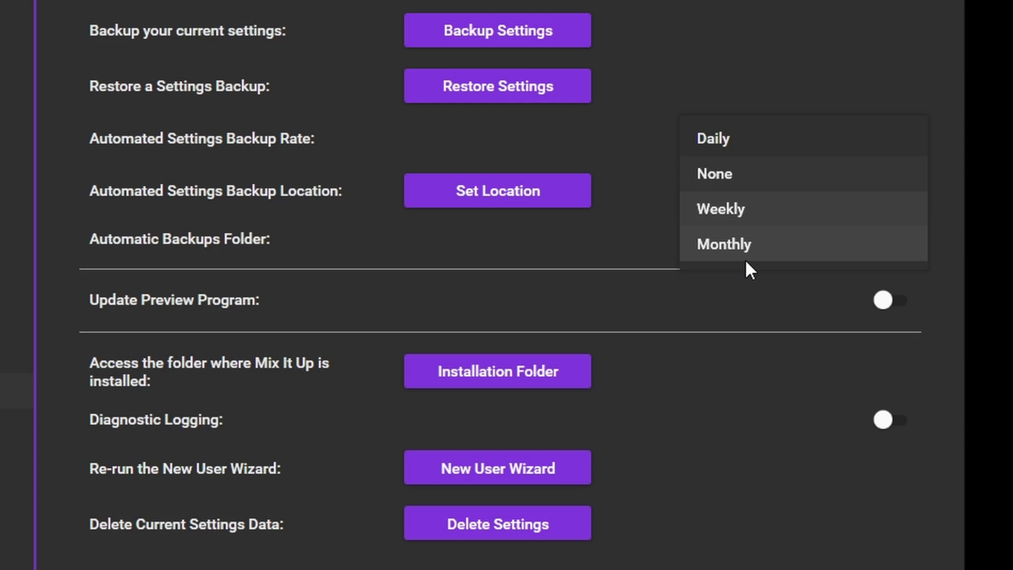
left_click(736, 136)
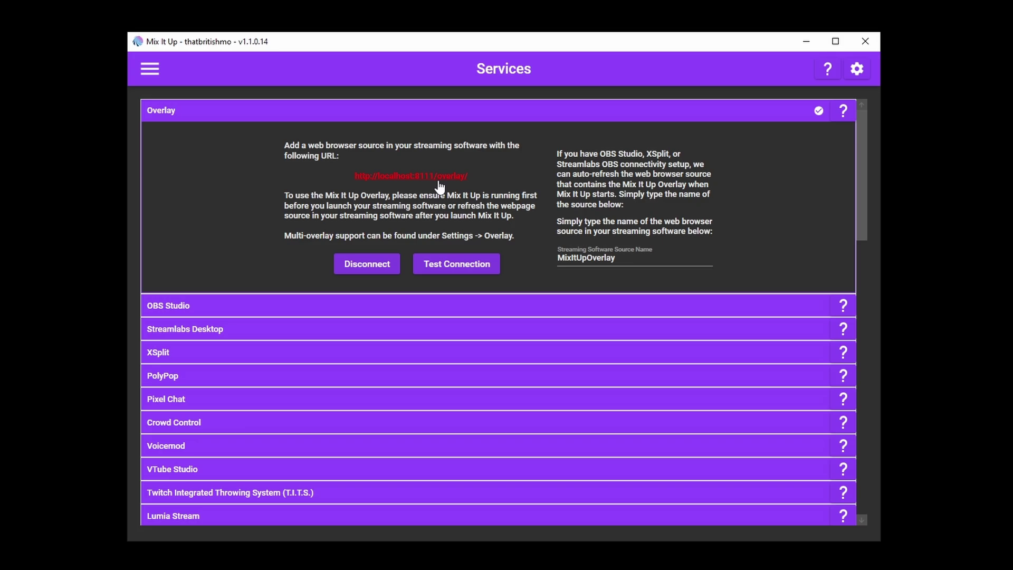
Step: In the Overlays settings, add an overlay endpoint named "Death Counter" and copy its URL
left_click(586, 115)
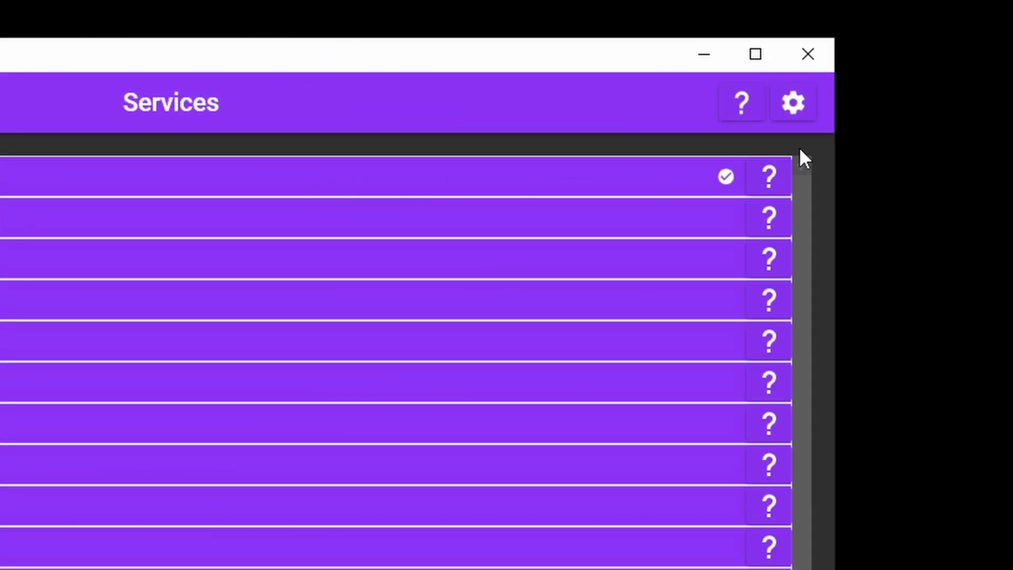
left_click(802, 108)
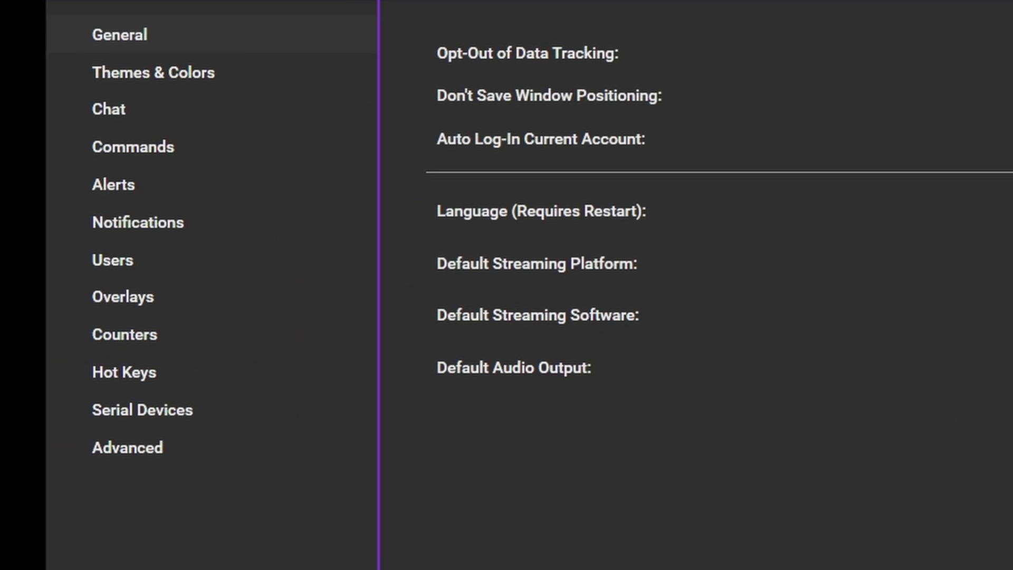
left_click(127, 296)
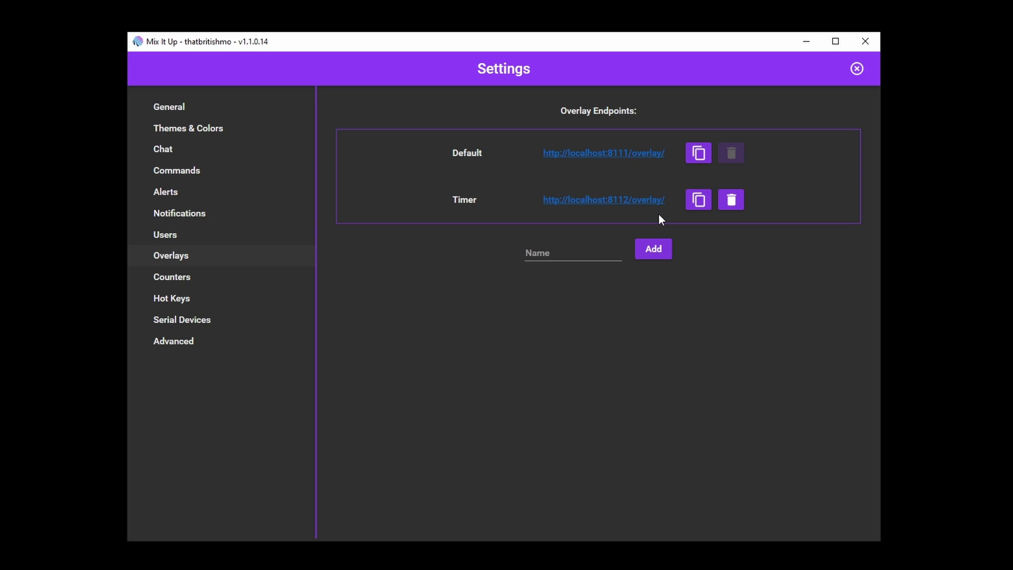
left_click(581, 255)
type("Deat")
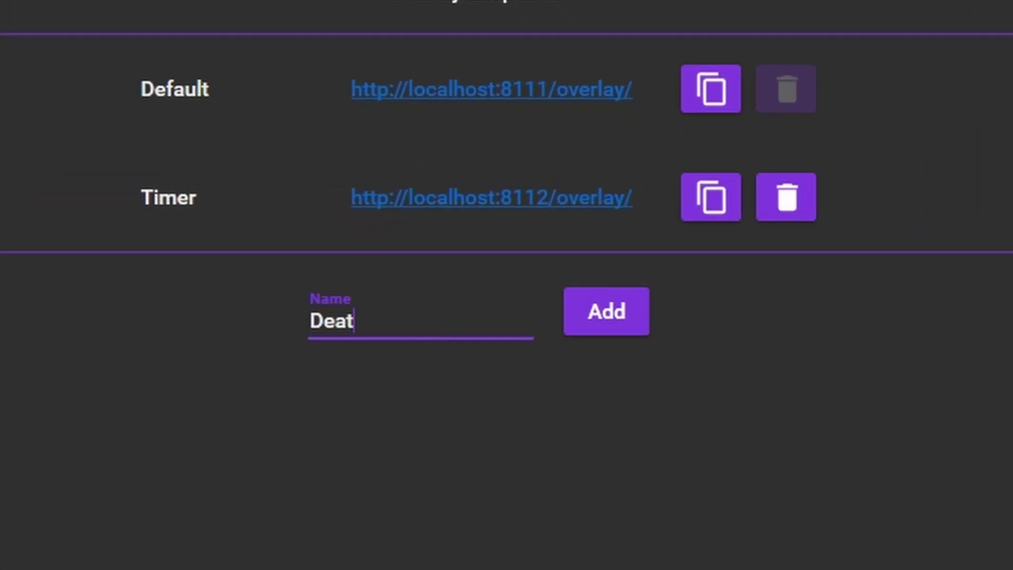
type("h Counte")
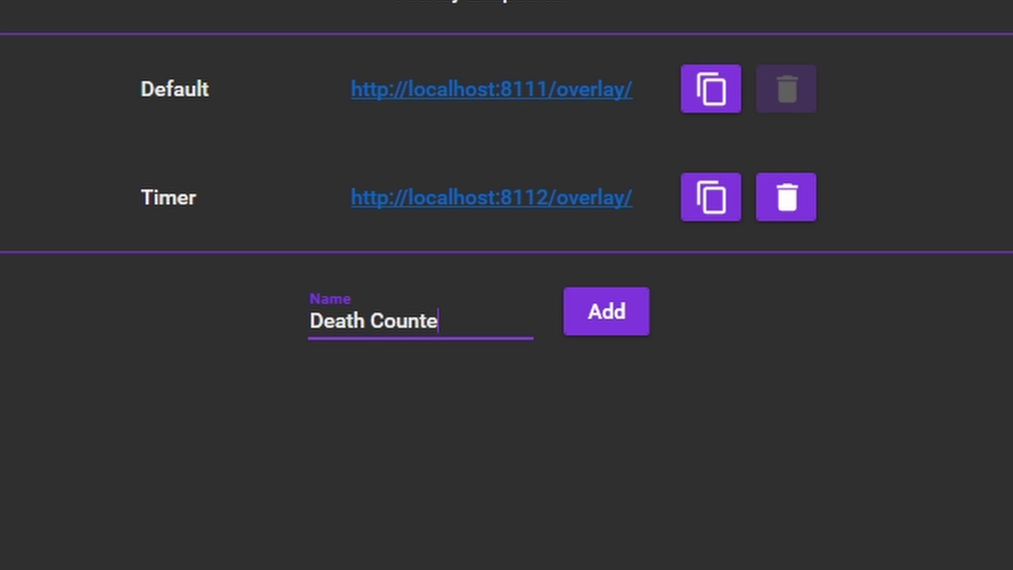
type("r")
left_click(574, 328)
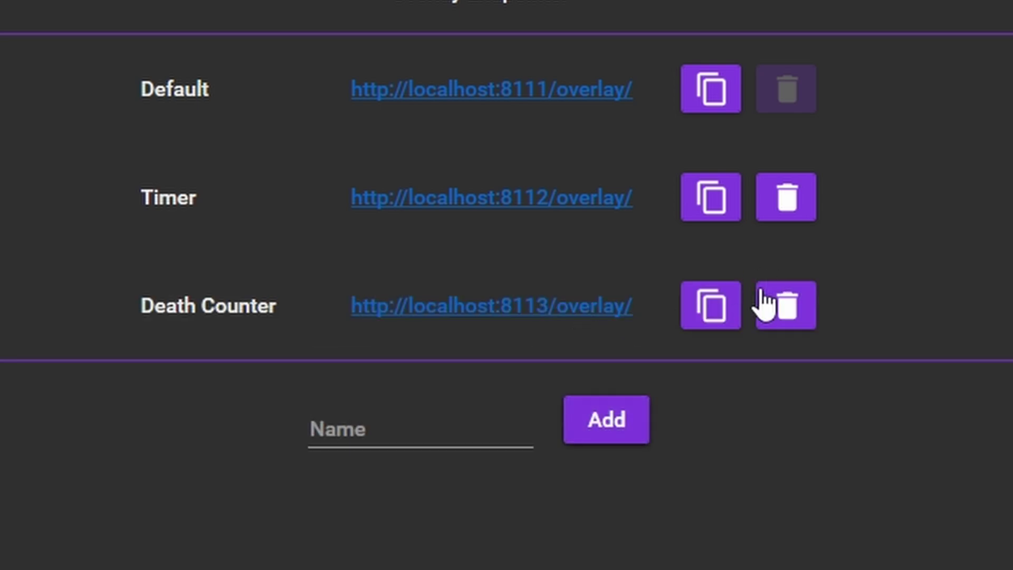
left_click(717, 316)
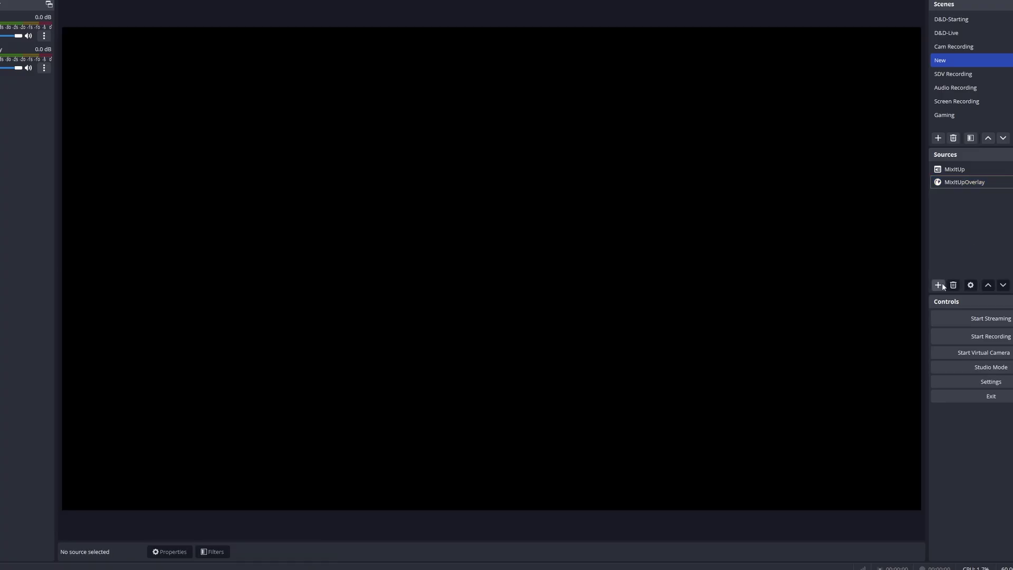
left_click(939, 284)
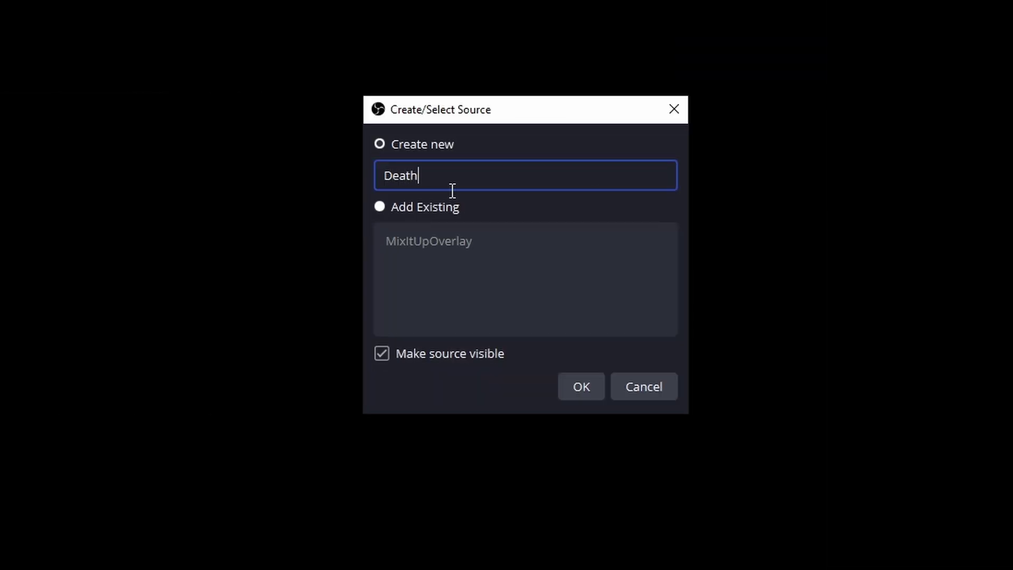
type("ounter")
left_click(584, 385)
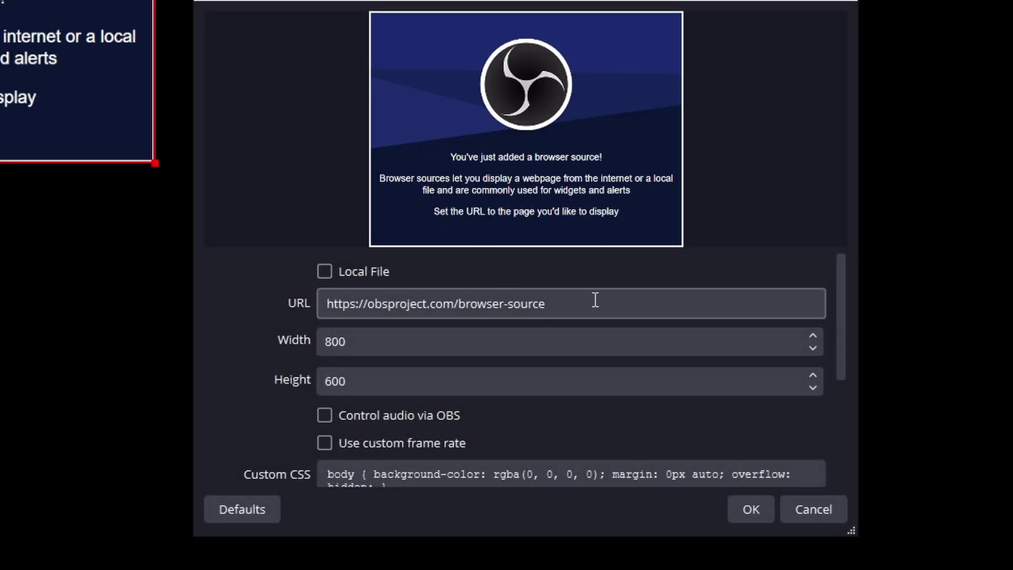
left_click_drag(594, 298, 256, 311)
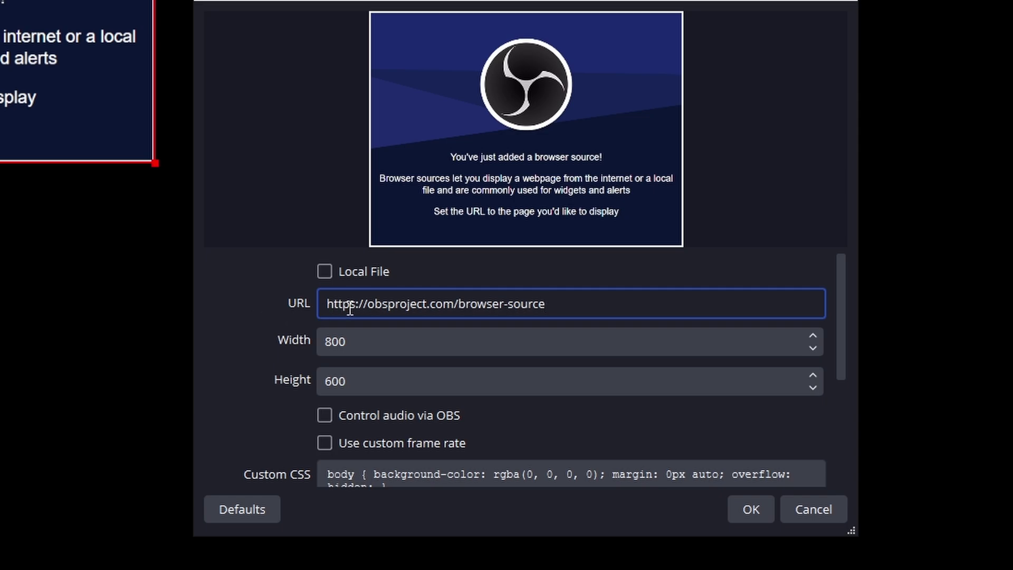
key("ctrl+a")
key("ctrl+v")
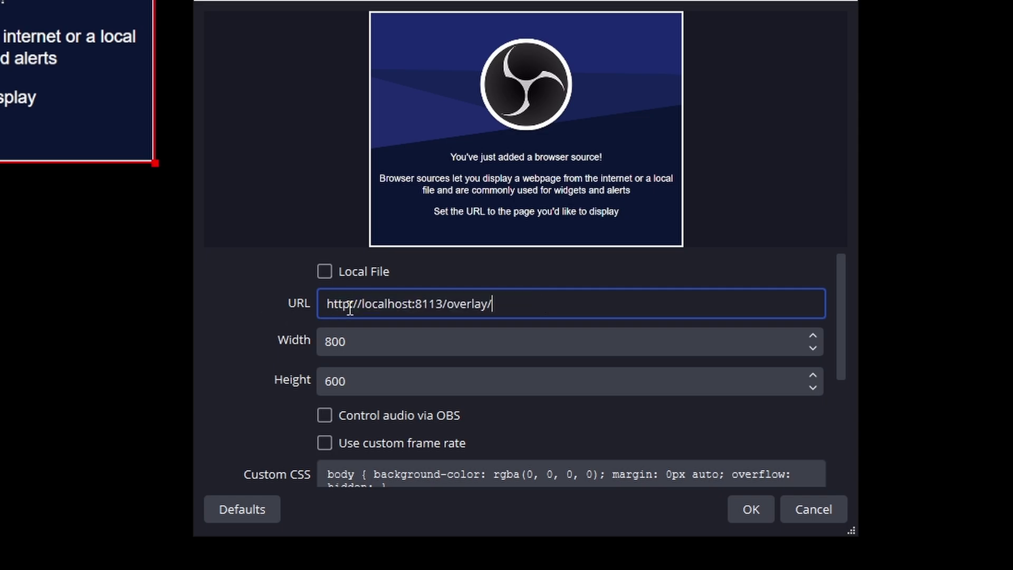
Step: Review the browser source's width and height, and enable "Refresh browser when scene becomes active"
left_click(388, 347)
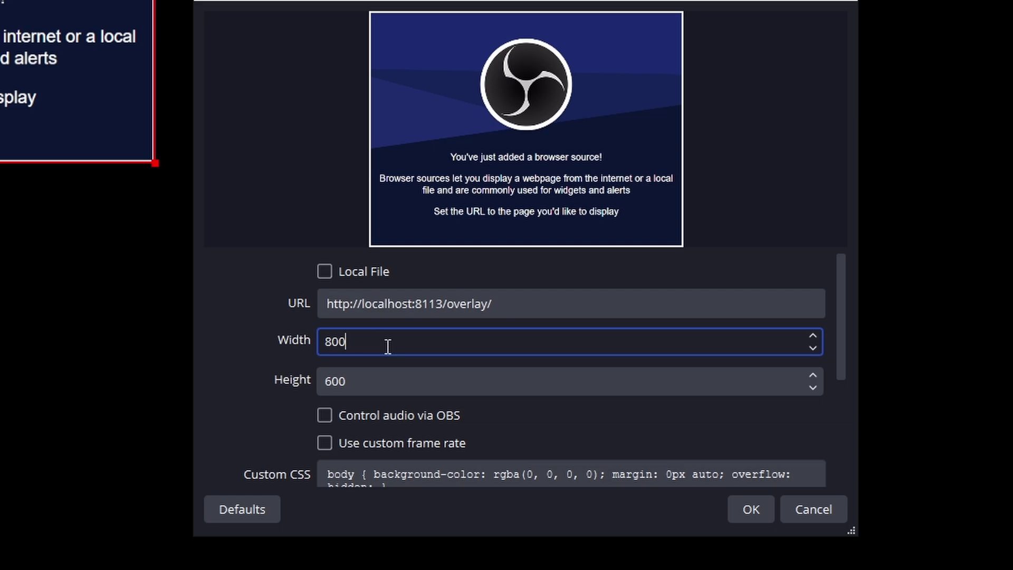
left_click_drag(385, 346, 271, 344)
left_click(363, 341)
left_click(364, 381)
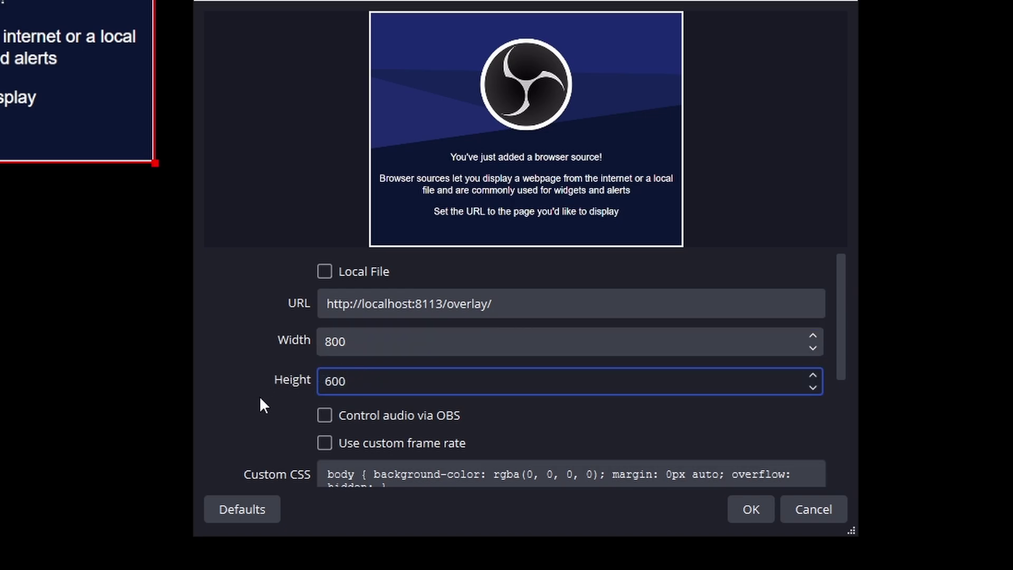
scroll(260, 399, "down", 5)
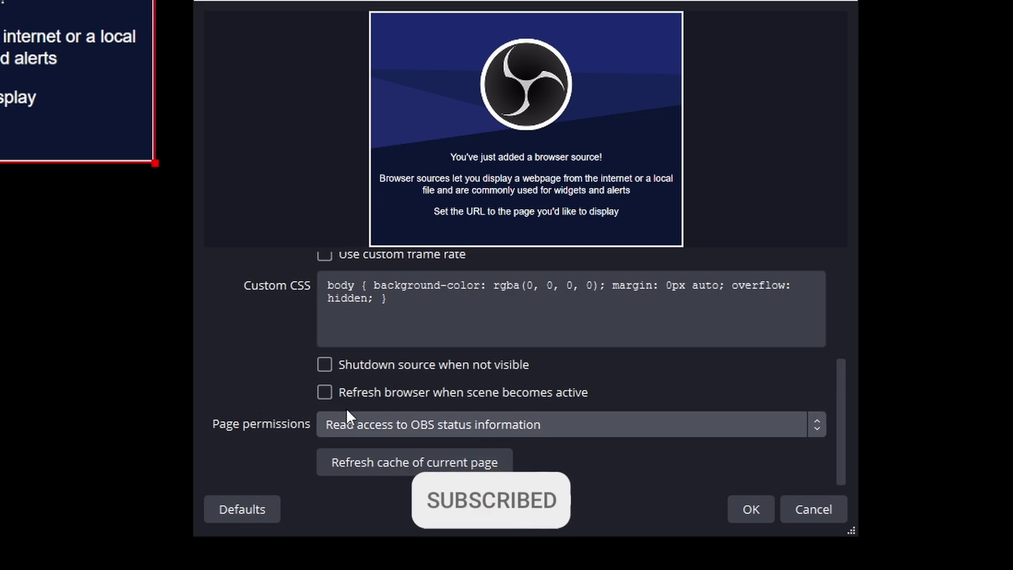
left_click(447, 389)
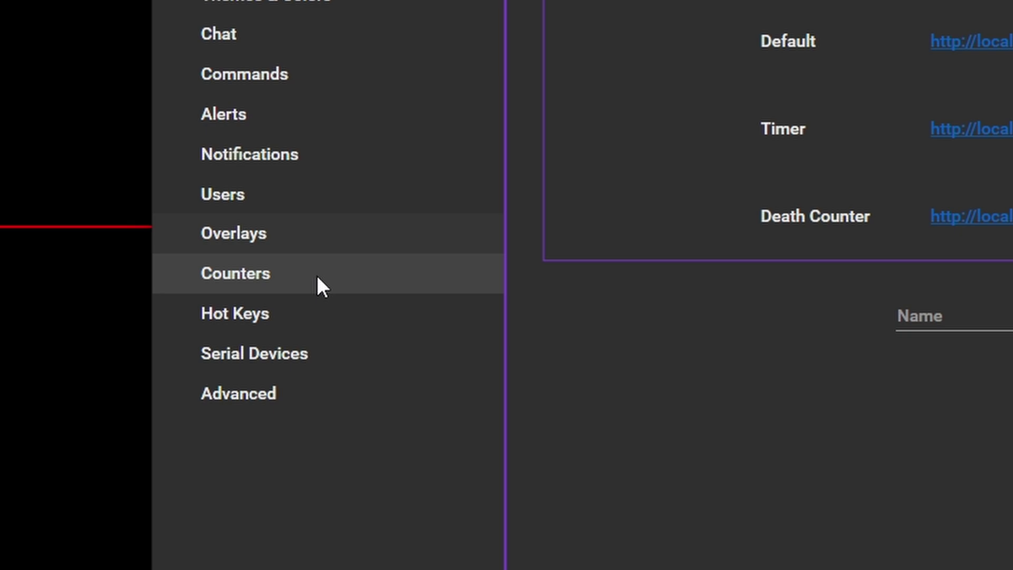
Step: In Mix It Up's Counters settings, set the death counter's amount to 0
left_click(318, 278)
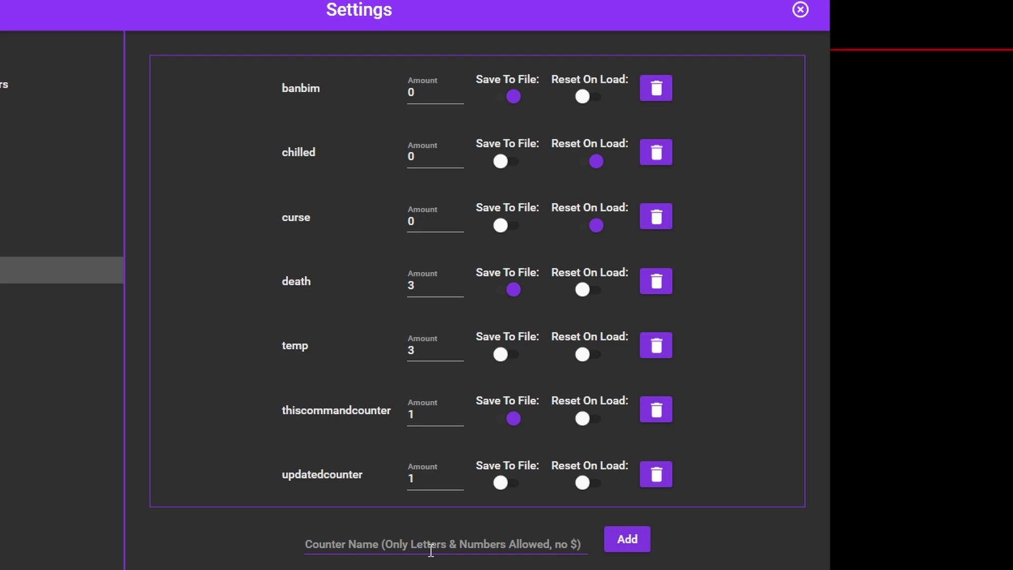
left_click(587, 544)
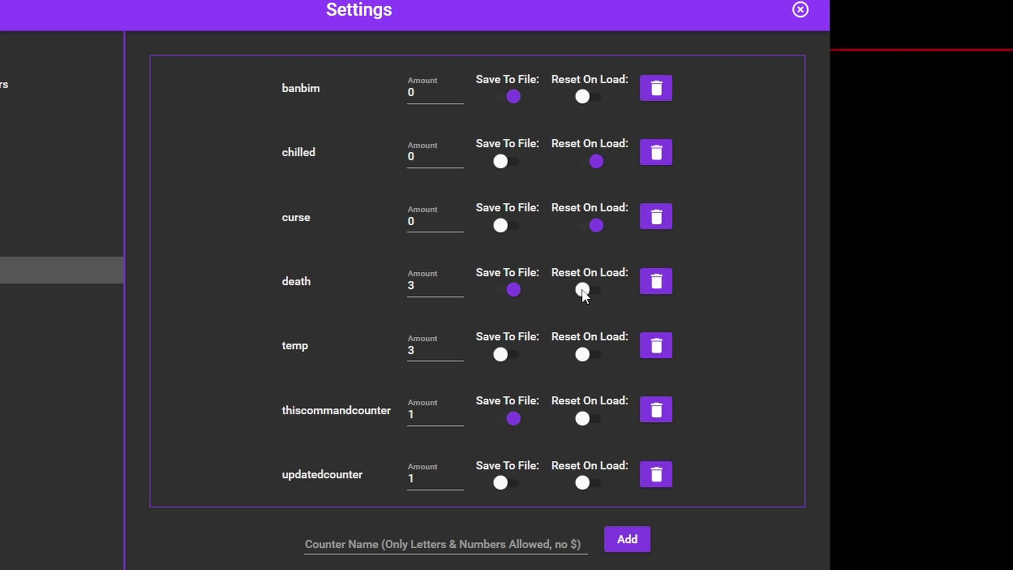
double_click(438, 284)
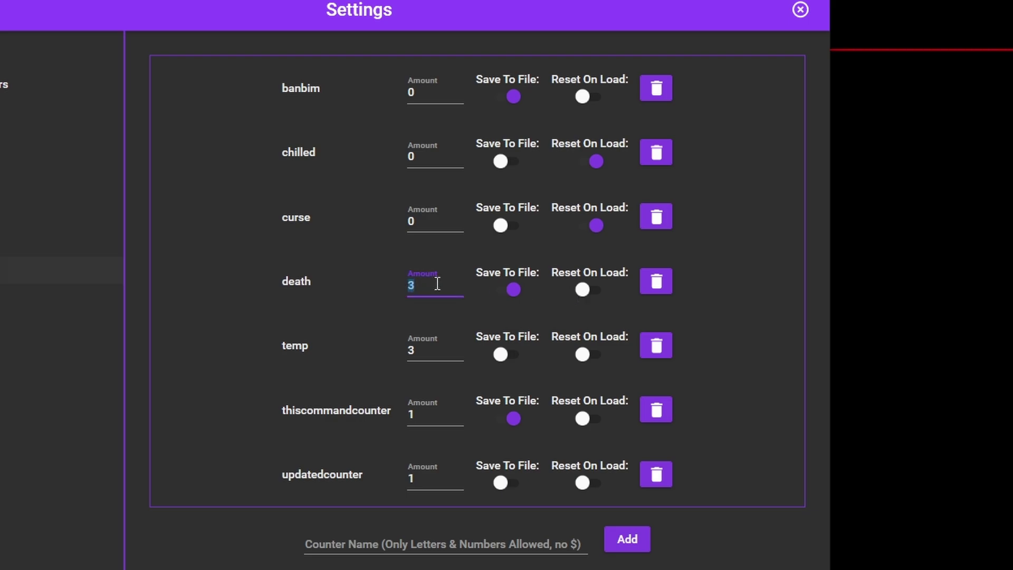
type("0")
left_click(237, 560)
Step: Change the death counter's amount to 10 and close the settings
double_click(422, 285)
type("10")
left_click_drag(435, 285, 395, 285)
left_click(394, 285)
left_click(799, 10)
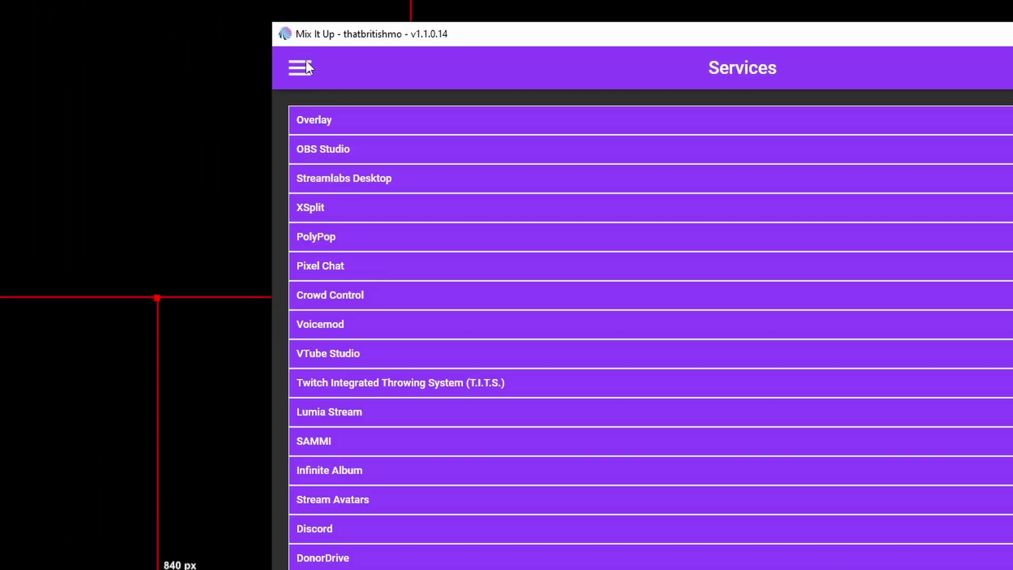
Step: Go to the Overlay Widgets and start a new overlay widget of type Text
left_click(306, 61)
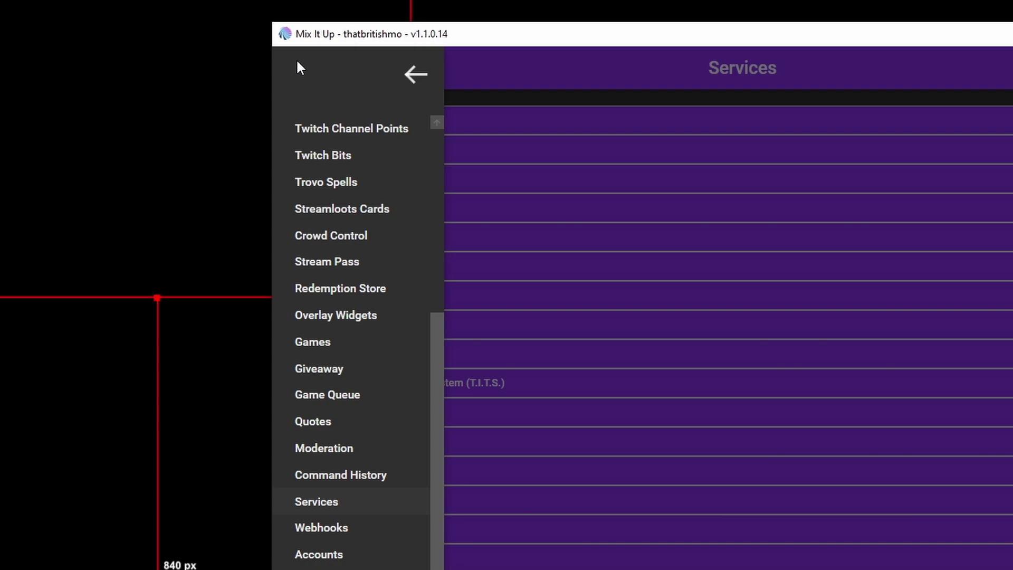
left_click(336, 316)
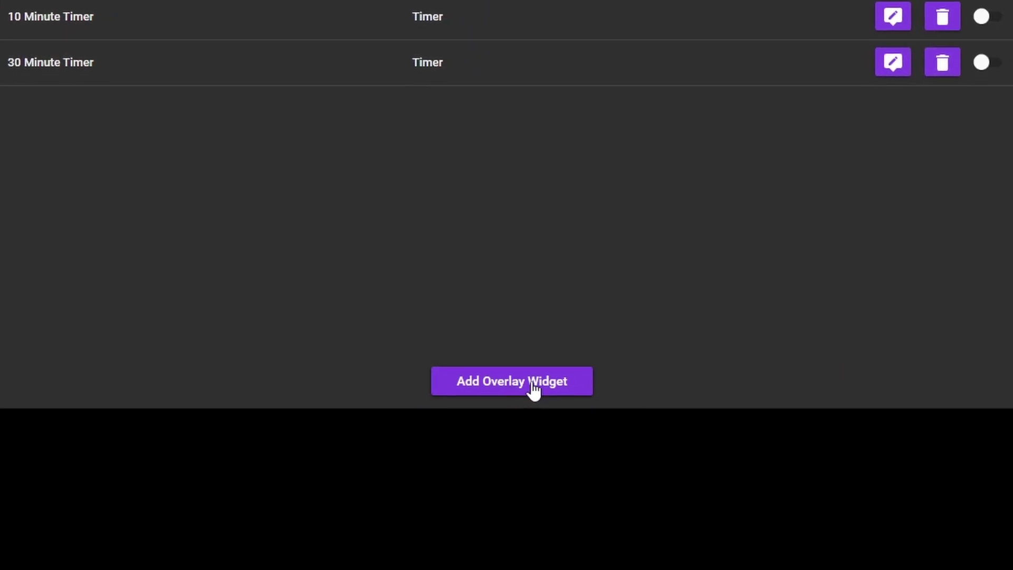
left_click(496, 381)
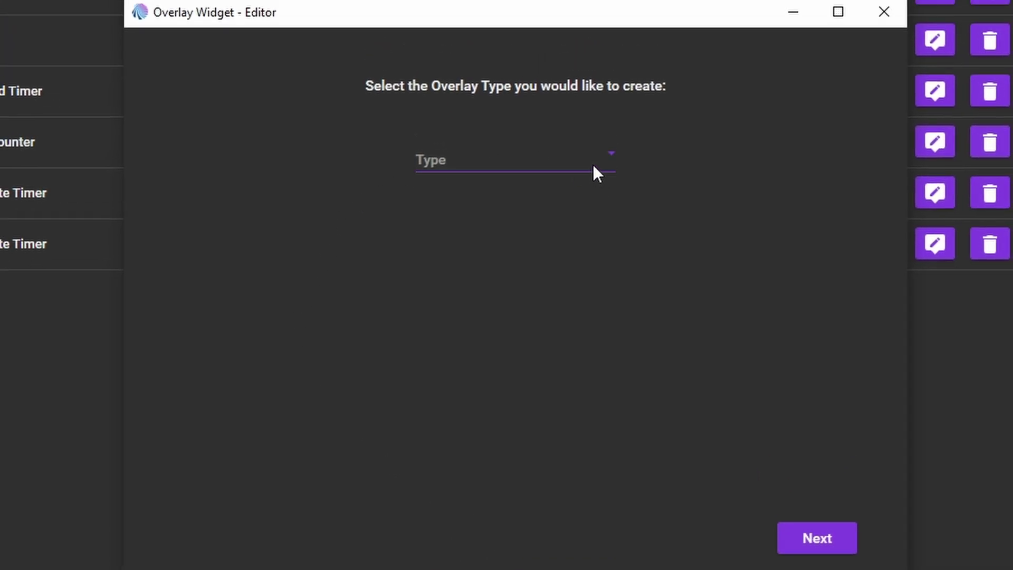
left_click(593, 166)
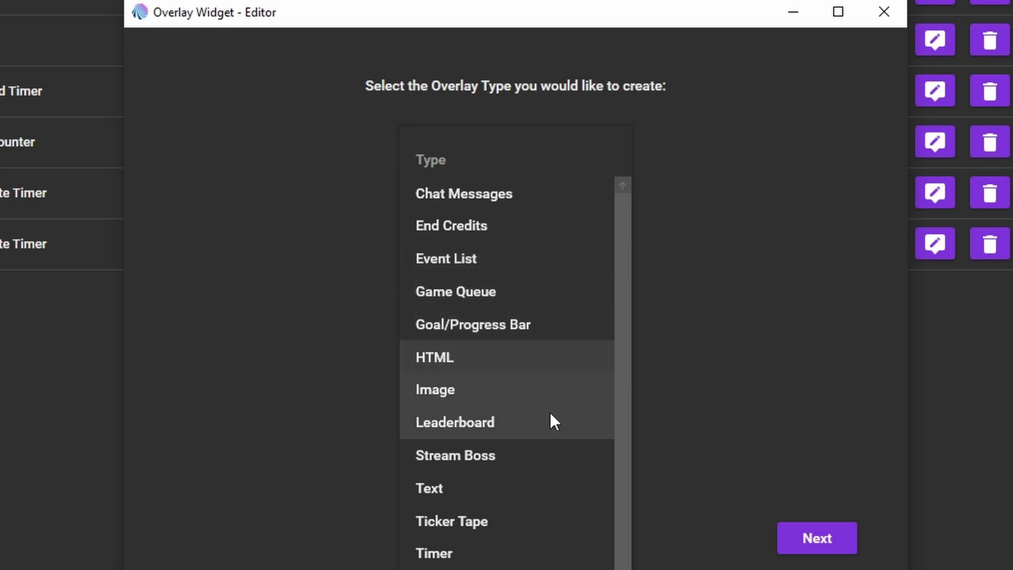
left_click(494, 489)
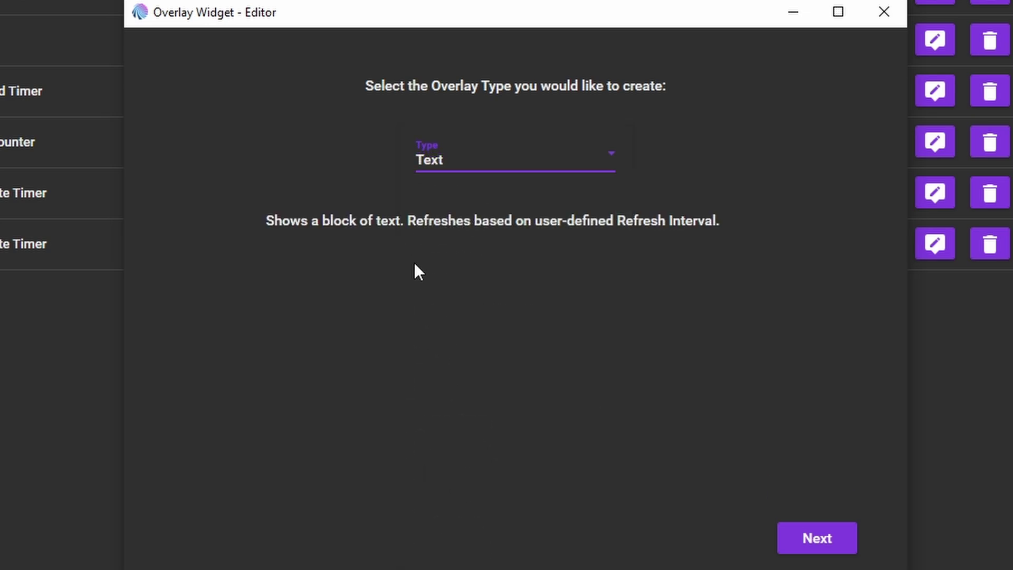
left_click(582, 168)
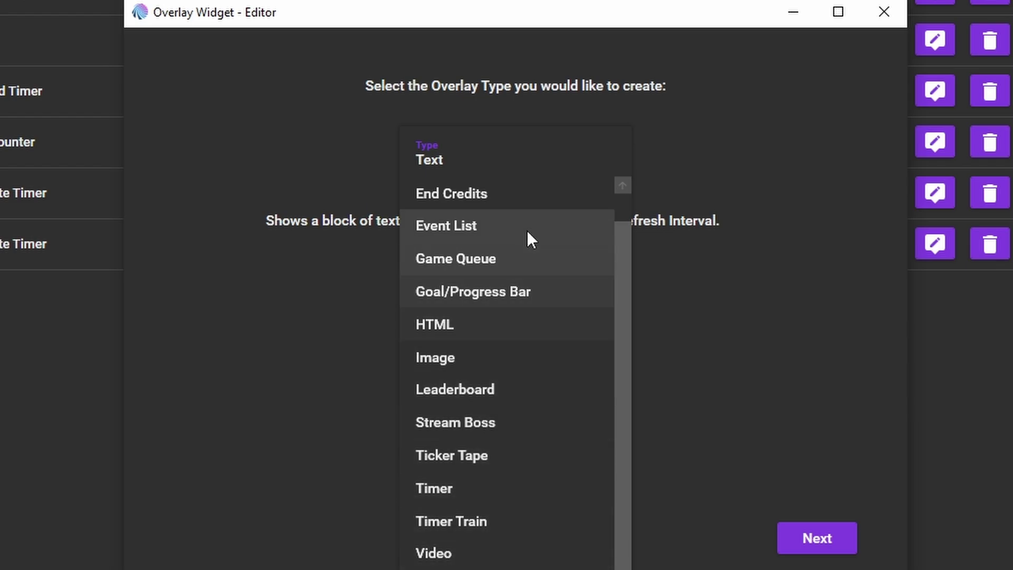
left_click(753, 300)
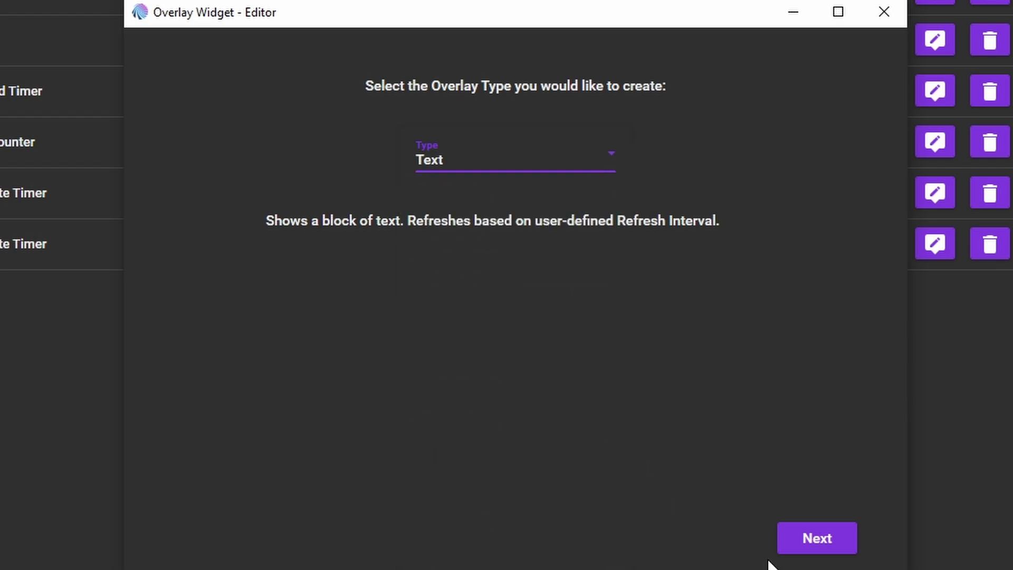
left_click(791, 544)
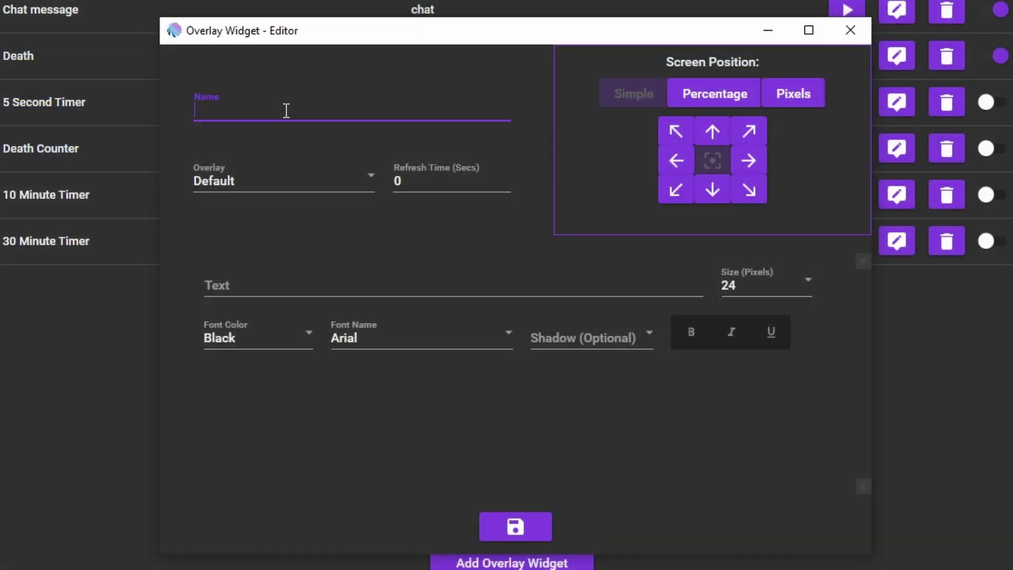
Step: Name the text widget "Death" and assign it to the "Death Counter" overlay
type("Death")
left_click(274, 179)
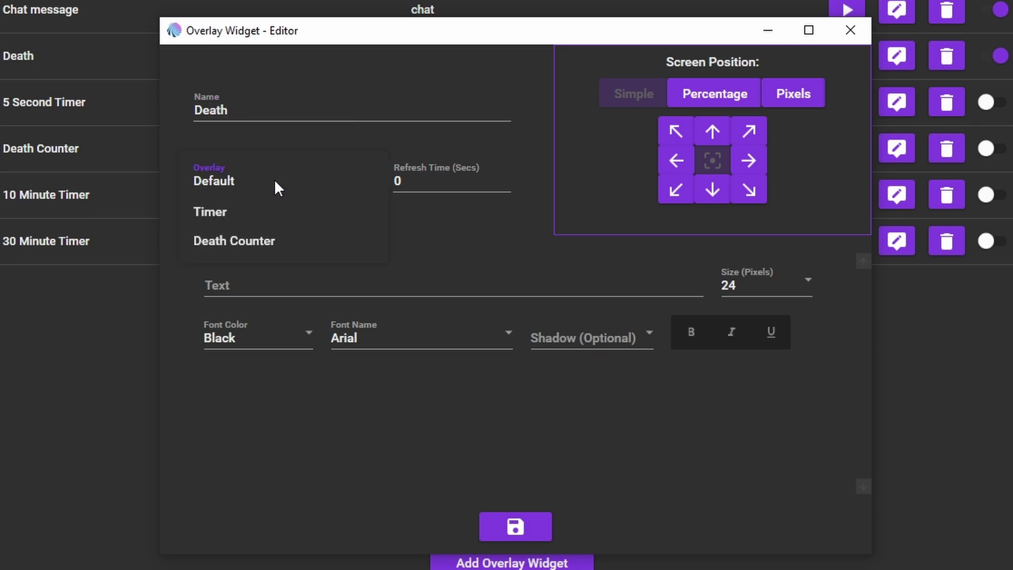
left_click(281, 243)
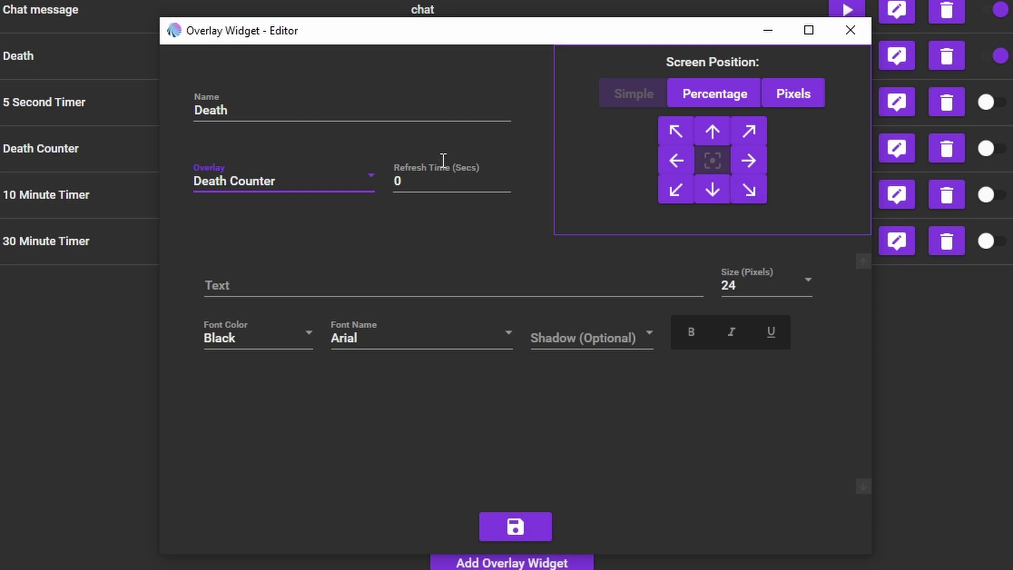
Step: Set the Death widget's refresh time to 1 second
left_click(417, 182)
double_click(417, 181)
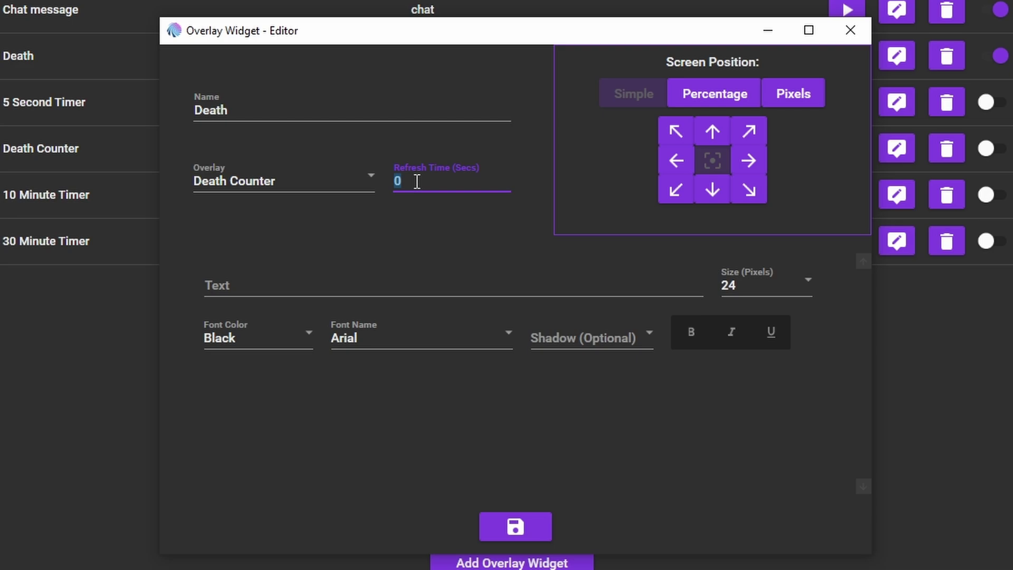
type("1")
key("BackSpace")
type("0")
double_click(395, 181)
type("1")
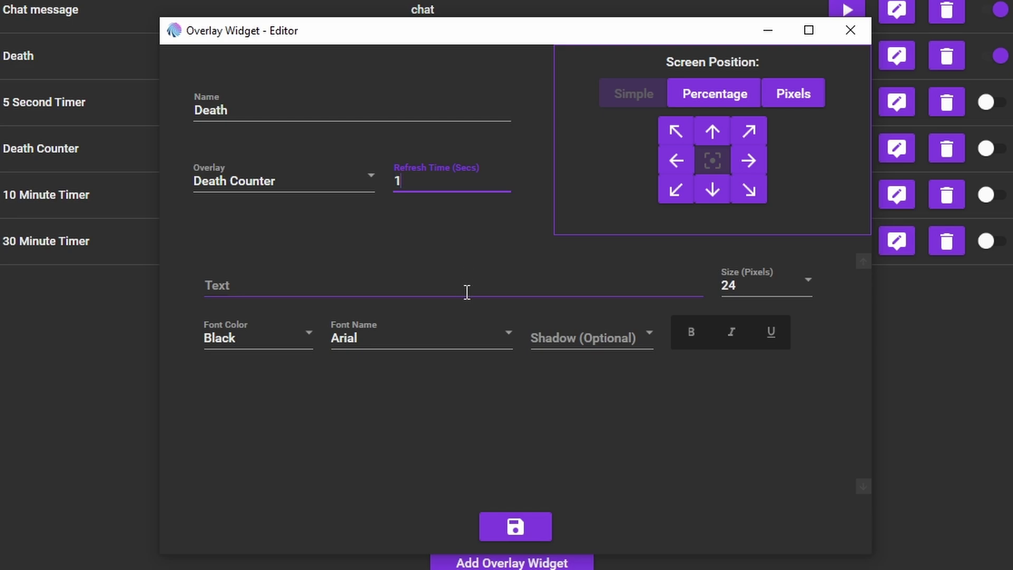
Step: Change the Death widget's text to "Deaths: $death" and save the widget
left_click(457, 282)
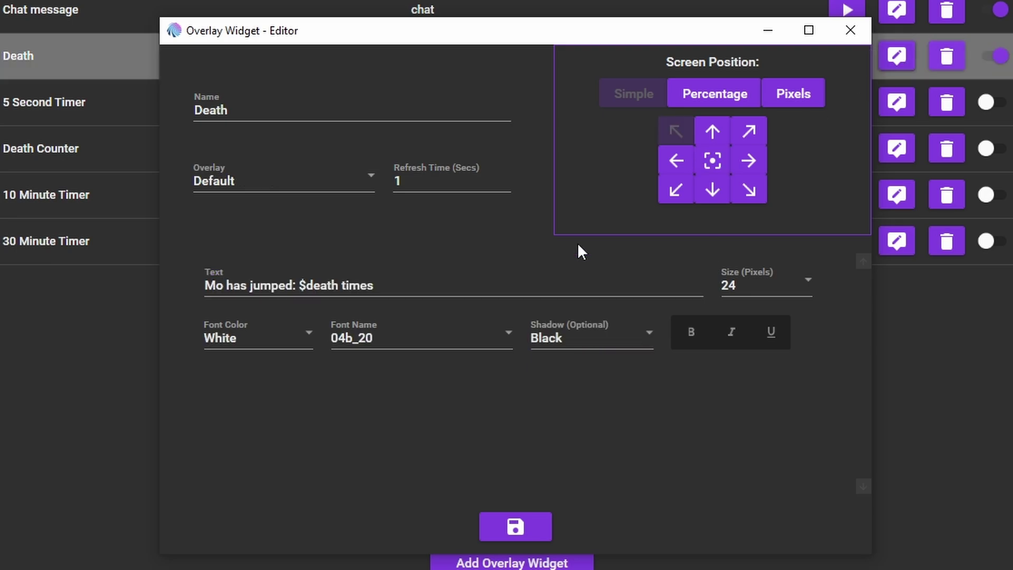
left_click(452, 290)
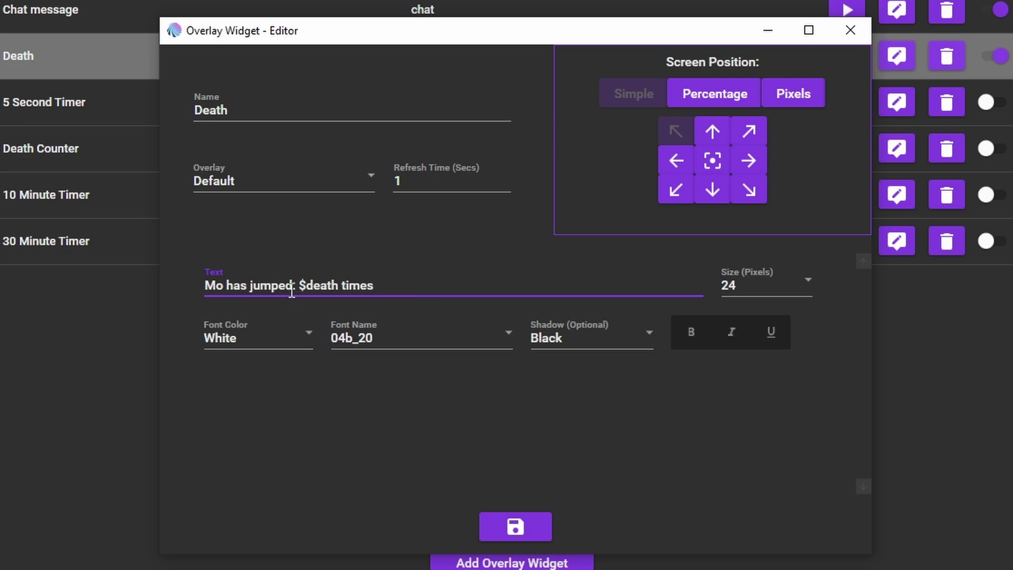
left_click_drag(292, 286, 164, 293)
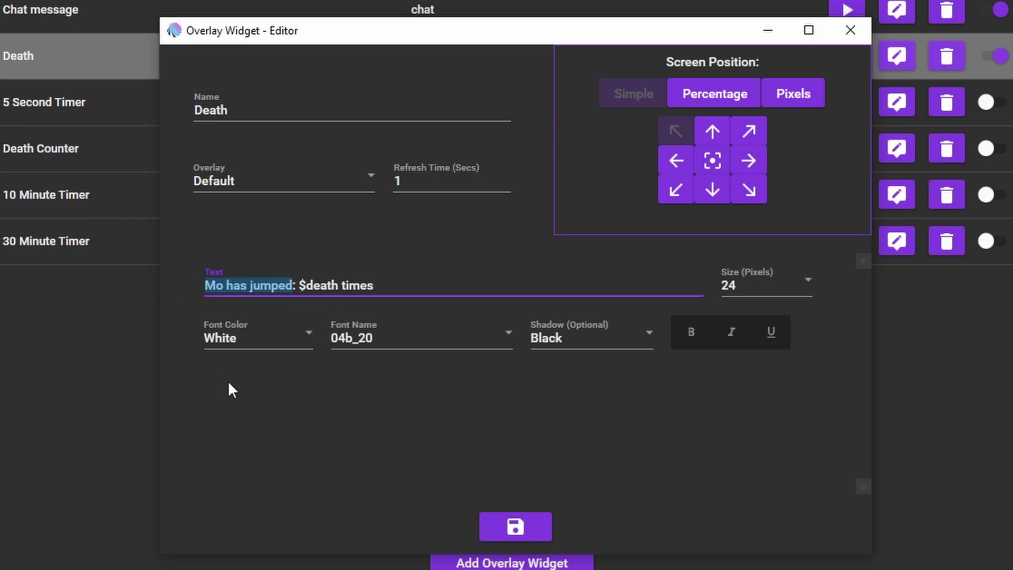
type("Deaths")
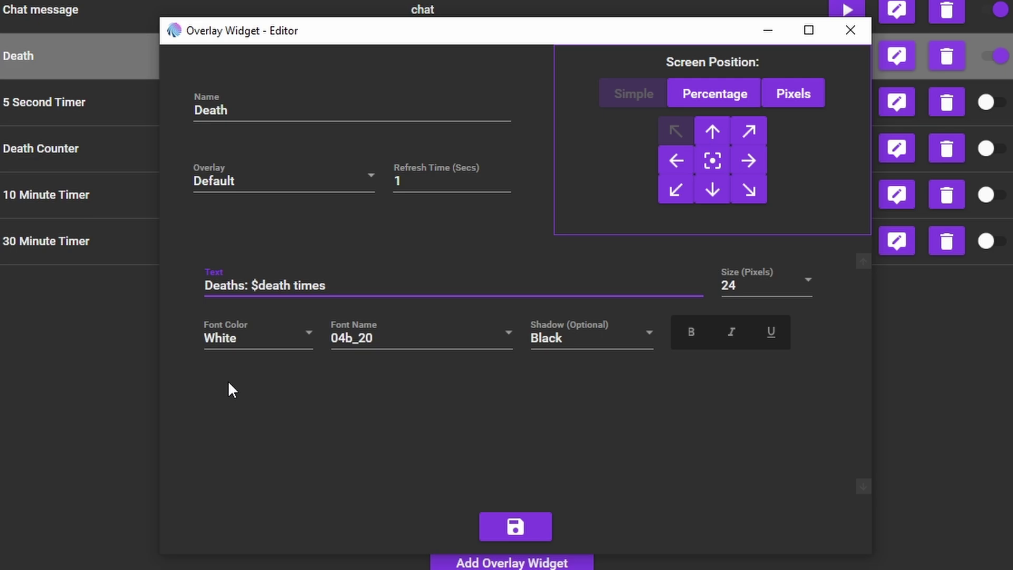
key("BackSpace")
key("BackSpace")
key("BackSpace")
key("BackSpace")
key("BackSpace")
left_click(516, 527)
left_click(985, 103)
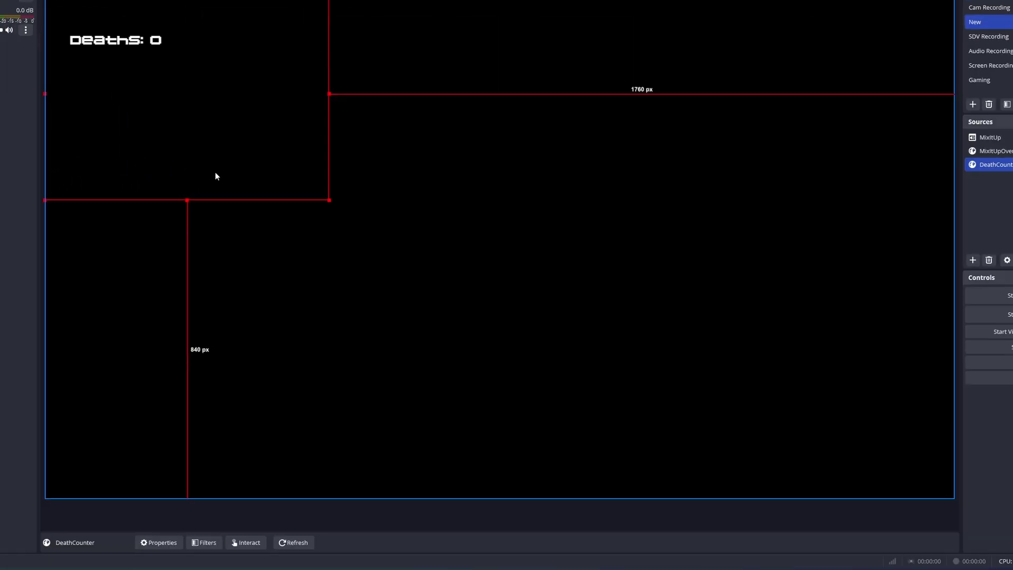
Step: In OBS, crop and resize the DeathCounter source from its lower-right corner so it frames the death text closely
left_click(205, 159)
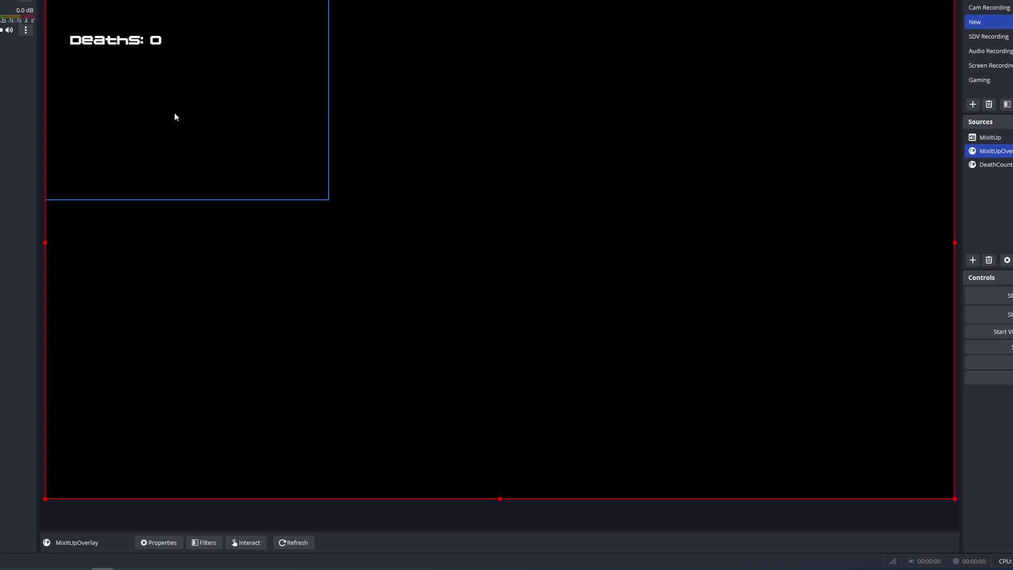
mouse_move(175, 116)
left_mouse_down()
mouse_move(156, 102)
mouse_move(332, 166)
mouse_move(188, 123)
left_mouse_up()
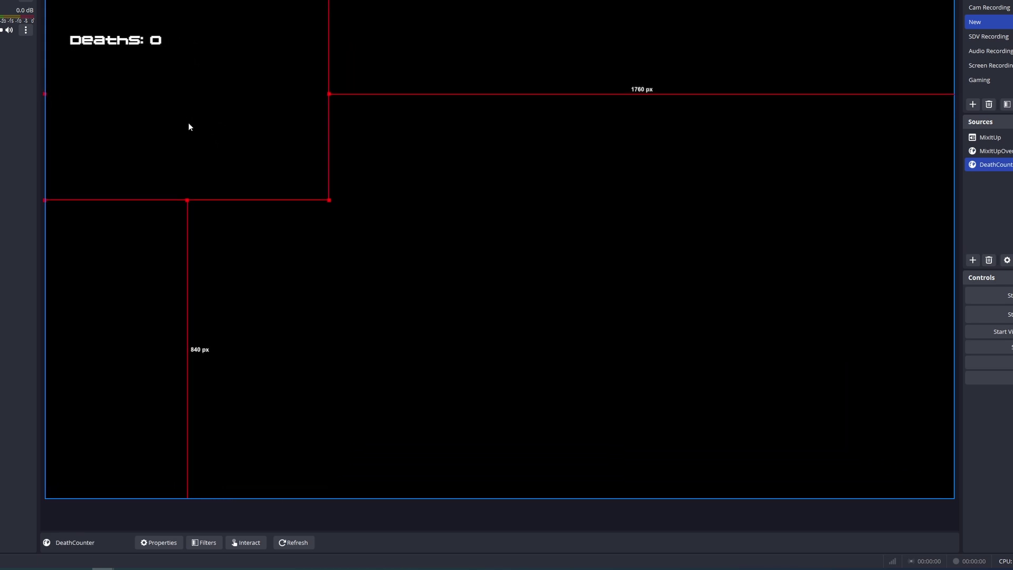
left_click_drag(329, 200, 257, 130)
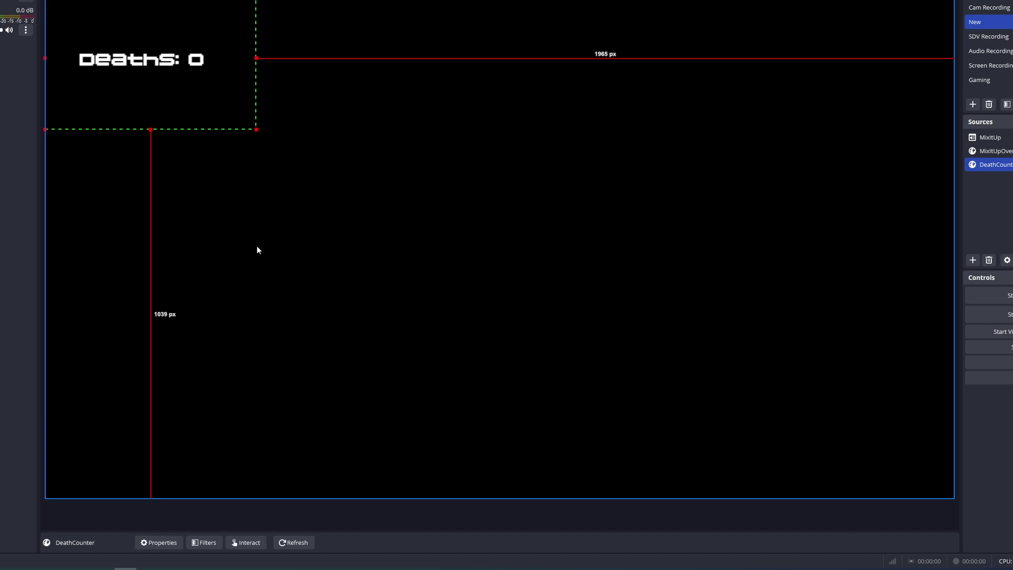
left_click(833, 169)
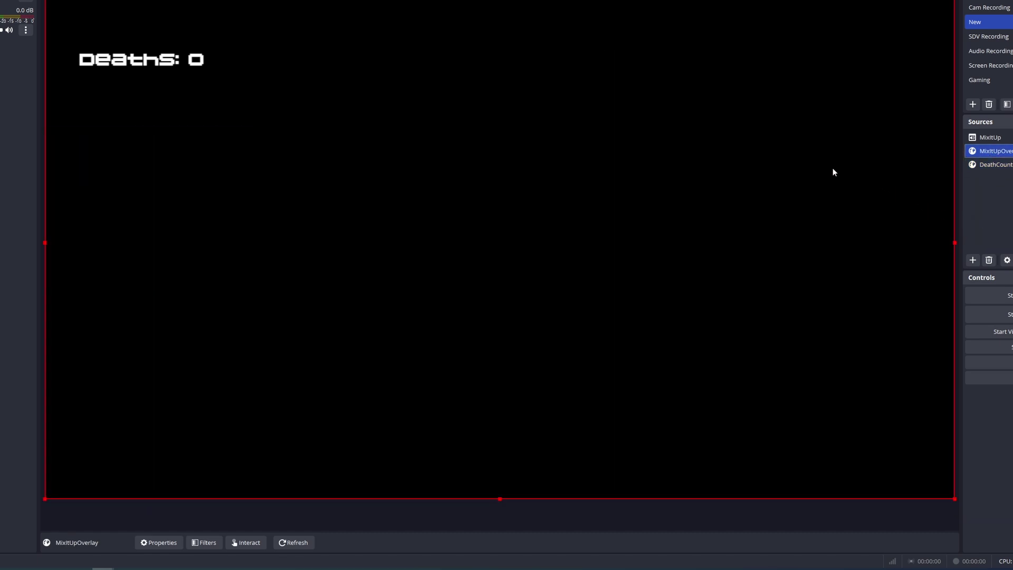
left_click(994, 165, "ctrl")
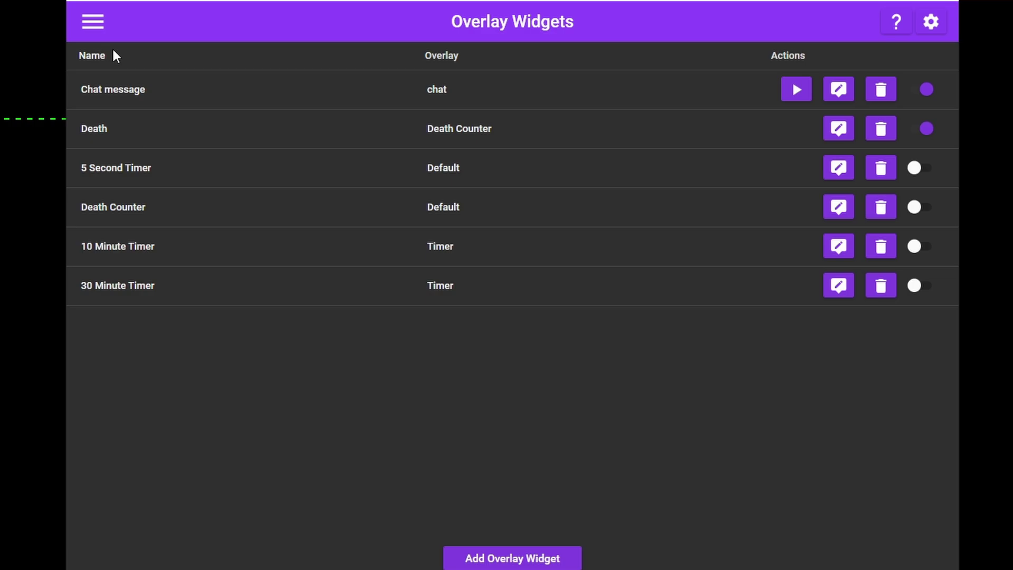
Step: In Mix It Up's Commands, open the "Add Death" command for editing and expand its Counter (Create & Update) action
left_click(93, 22)
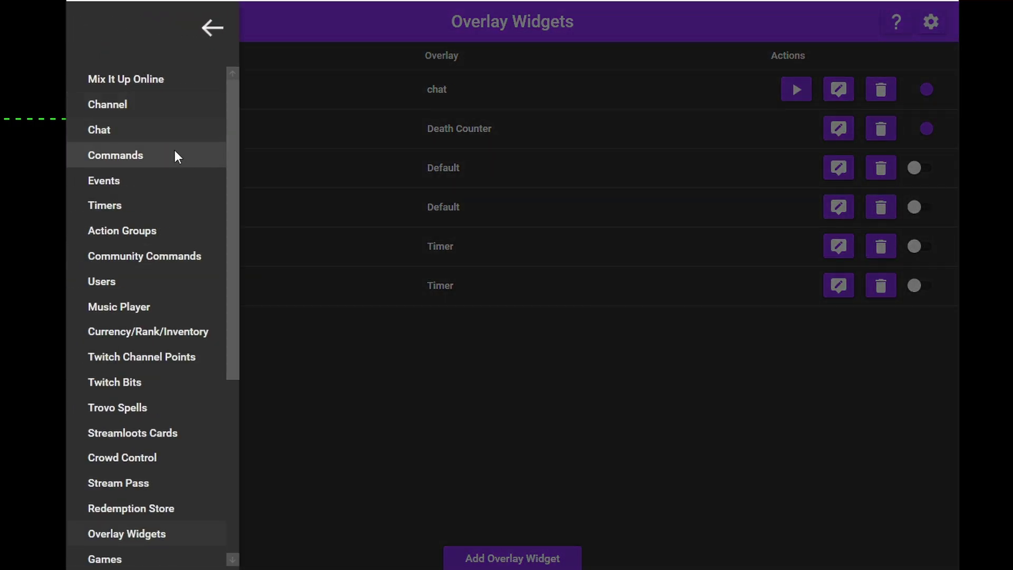
left_click(170, 156)
left_click(318, 124)
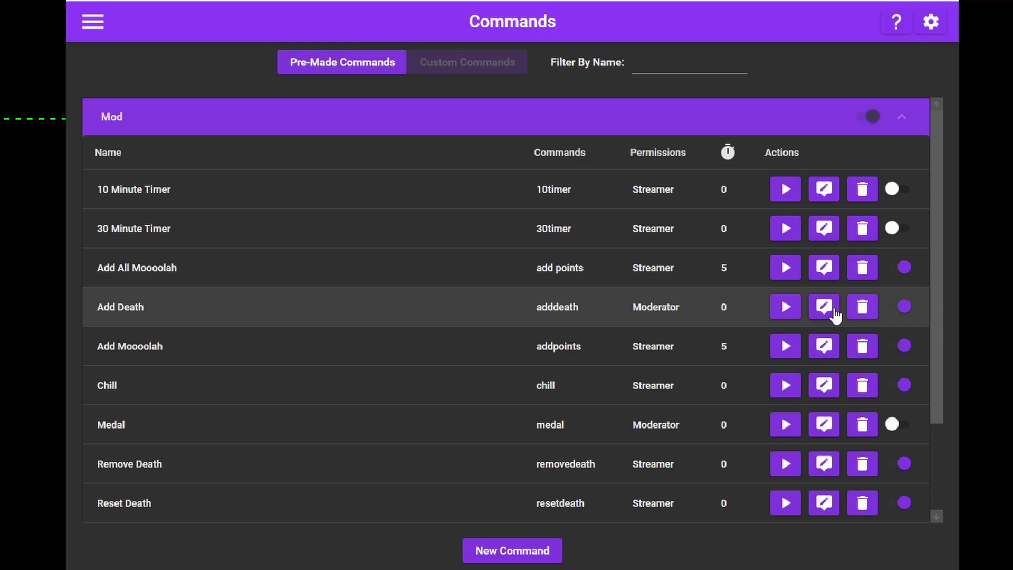
left_click(826, 309)
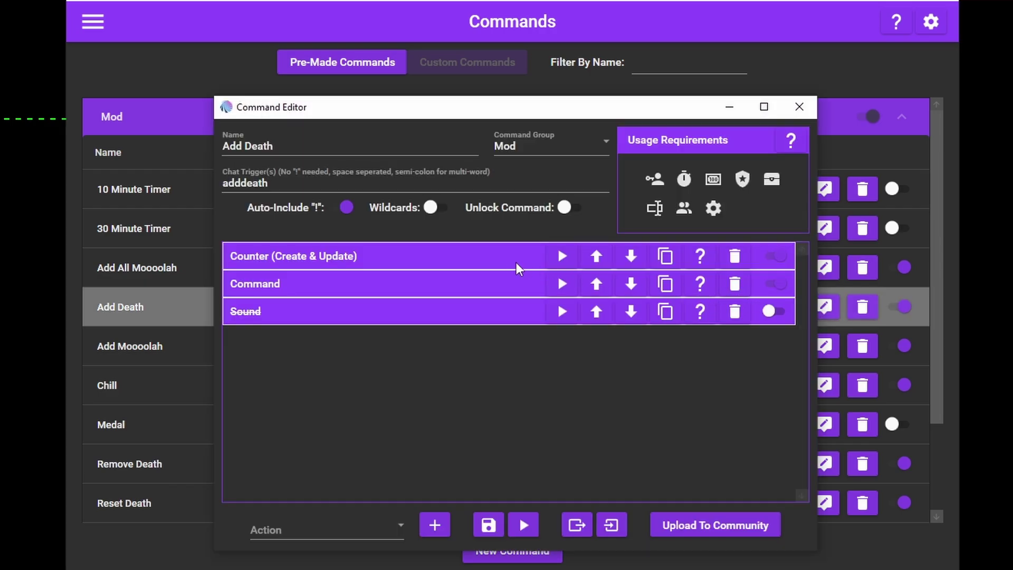
left_click(429, 255)
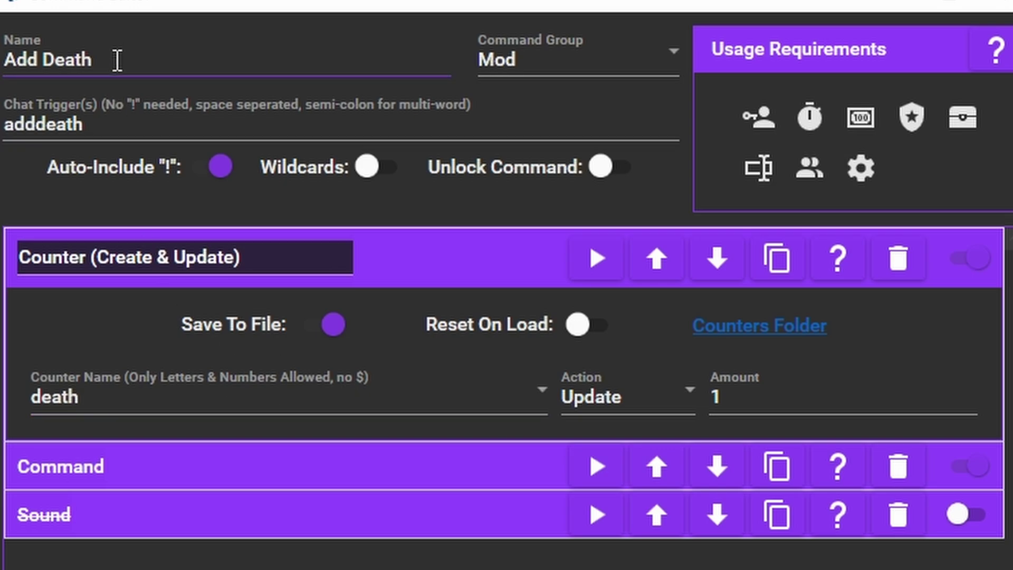
Step: Examine the death counter action's Update, Reset and Set options and its amount, keeping Update selected
left_click(603, 394)
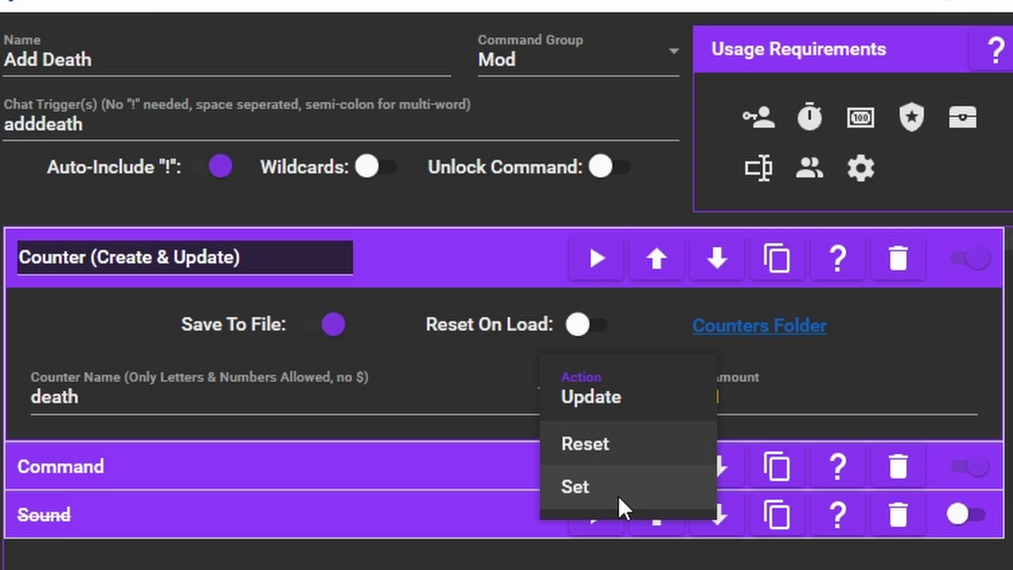
left_click(609, 394)
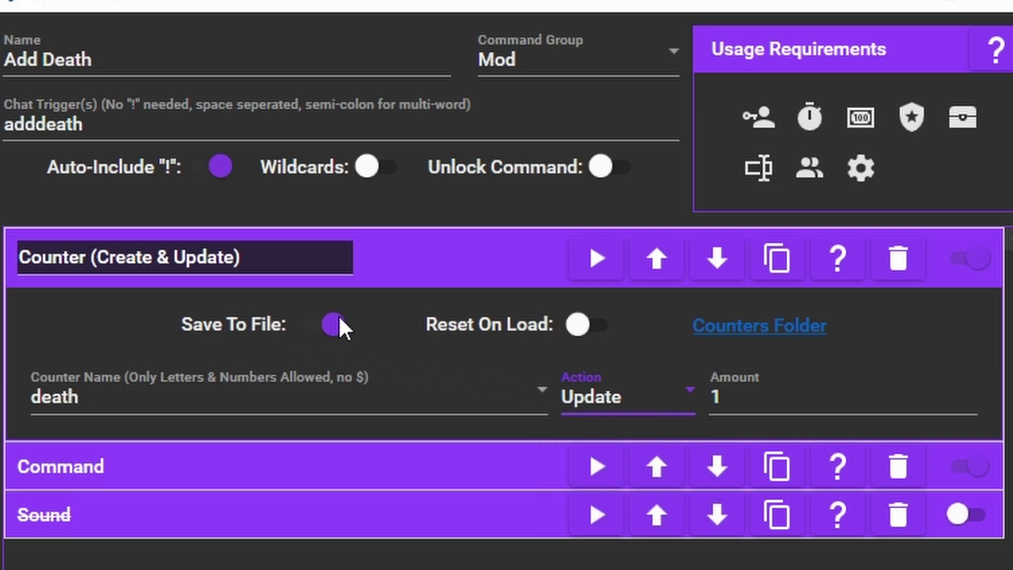
left_click(469, 261)
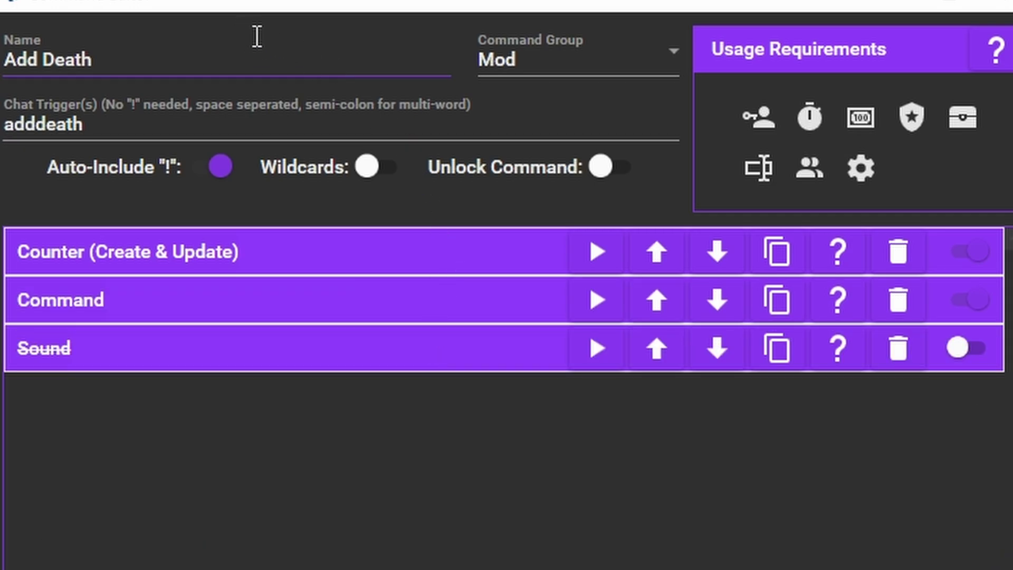
left_click(210, 73)
left_click(353, 252)
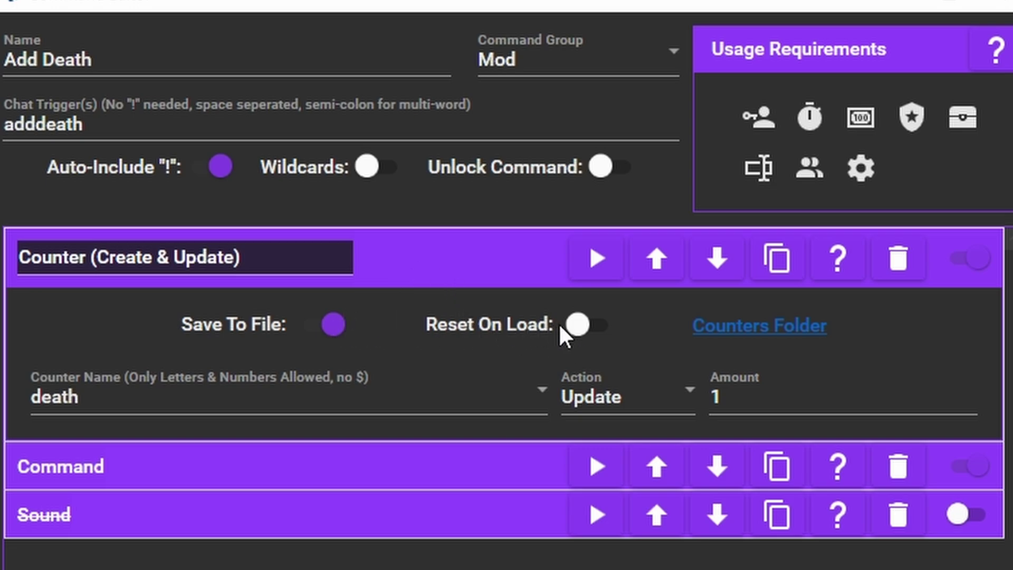
left_click(625, 401)
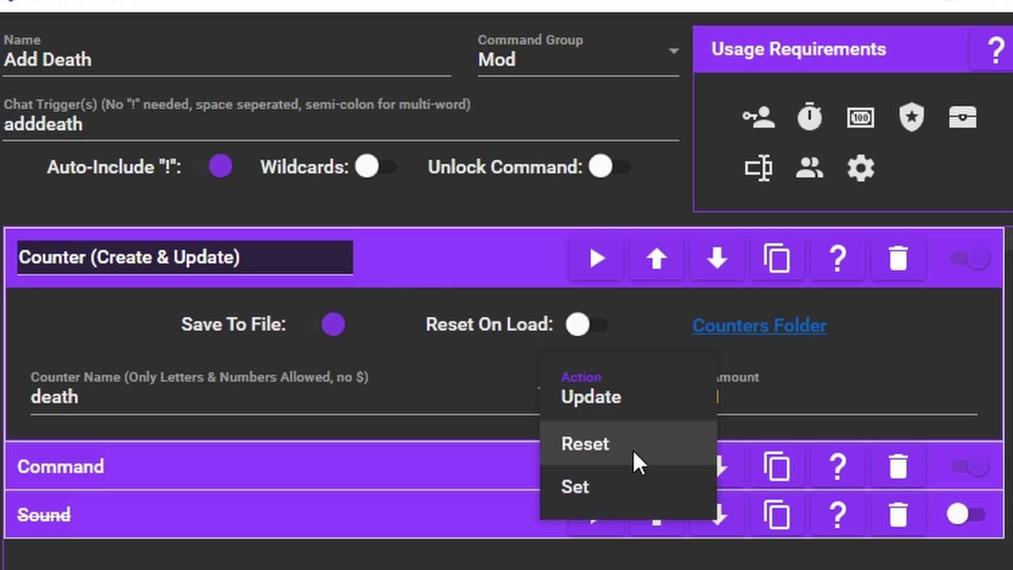
left_click(625, 394)
left_click(786, 402)
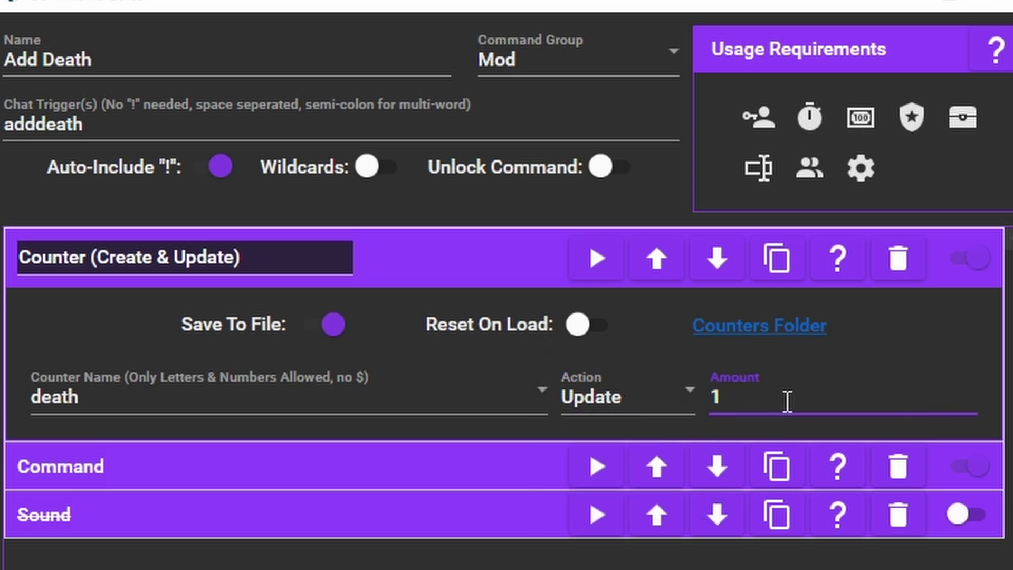
left_click(680, 391)
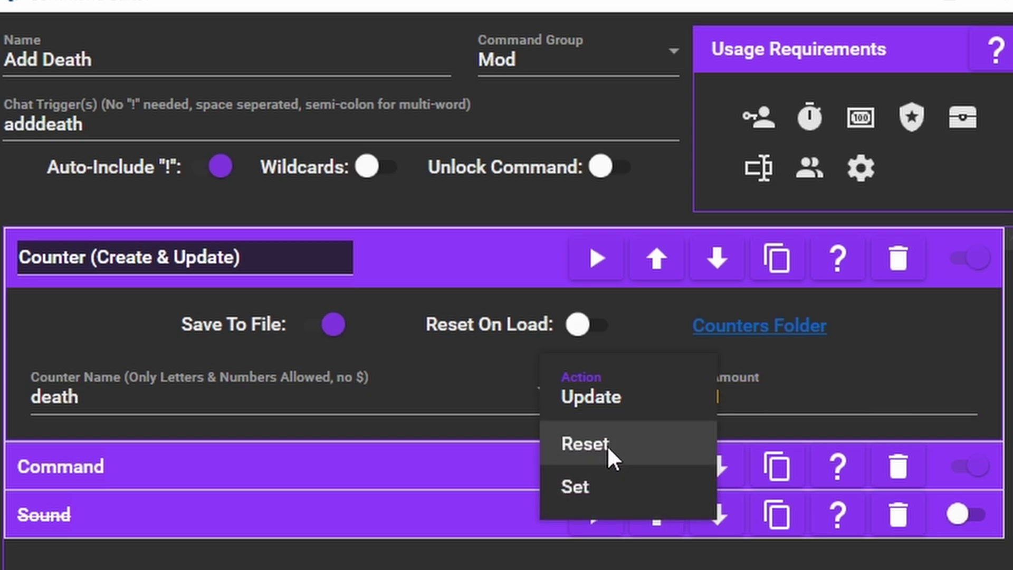
left_click(606, 394)
Step: Try an update amount of -1 in the death counter action and restore the amount to 1
double_click(727, 397)
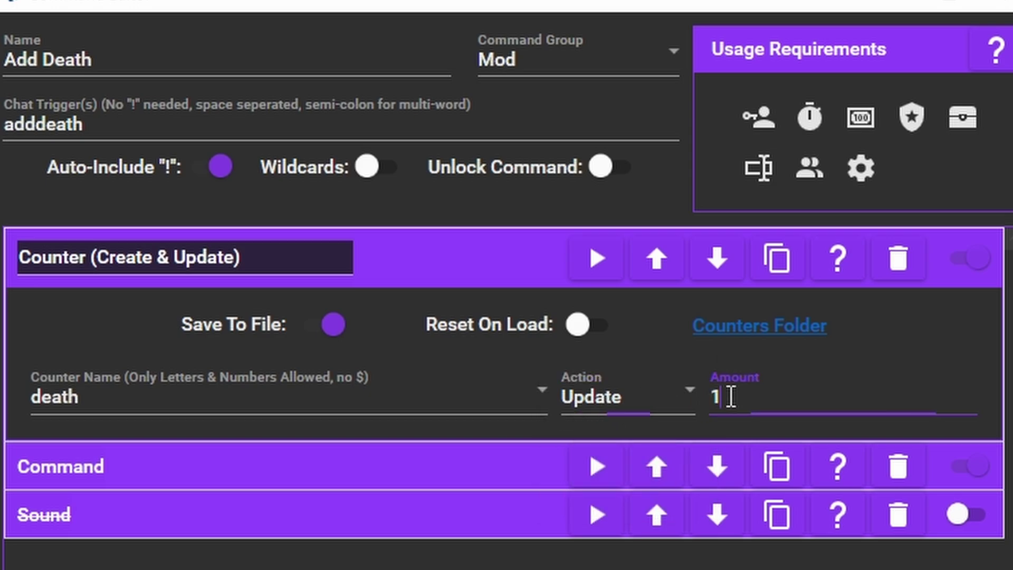
type("-1")
left_click_drag(818, 396, 711, 397)
type("1")
Step: Set the Add Death command's required role to Streamer in its usage requirements
left_click(912, 117)
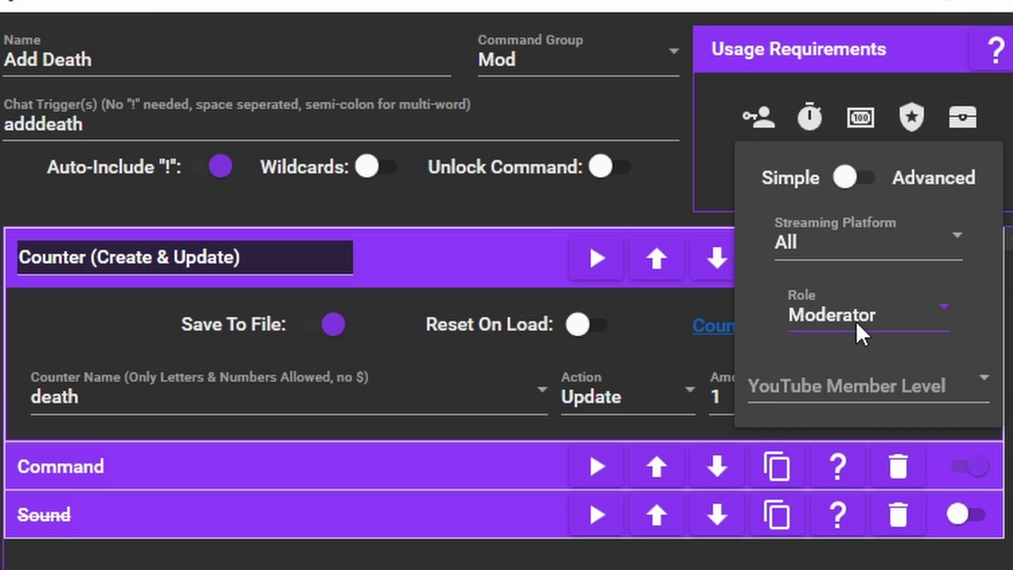
left_click(856, 320)
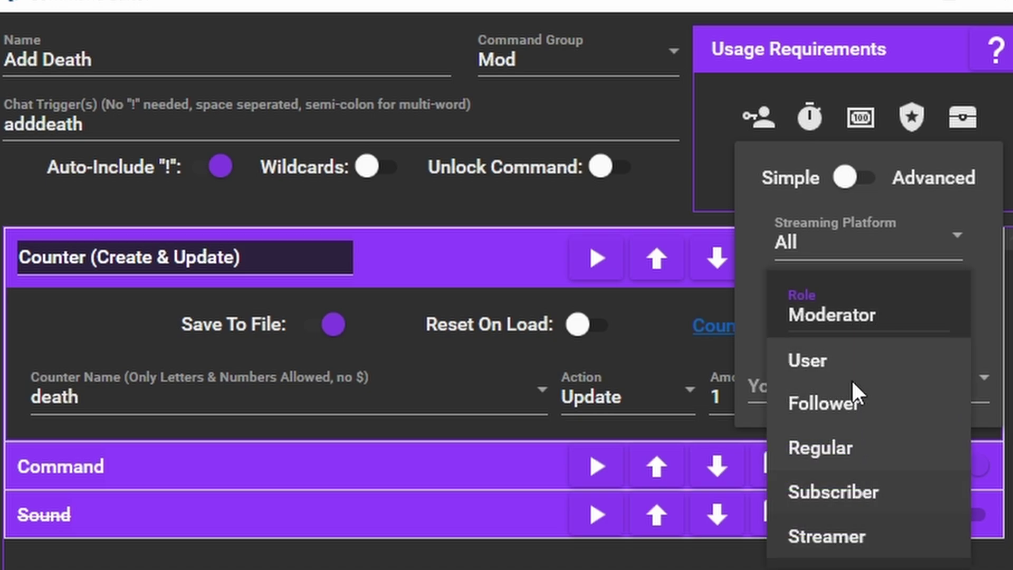
left_click(862, 543)
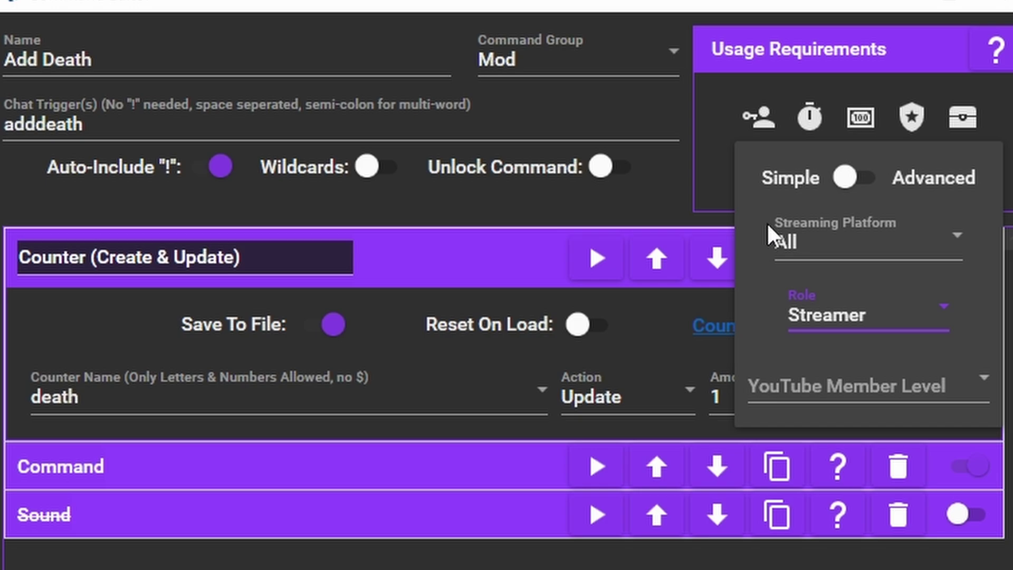
left_click(840, 321)
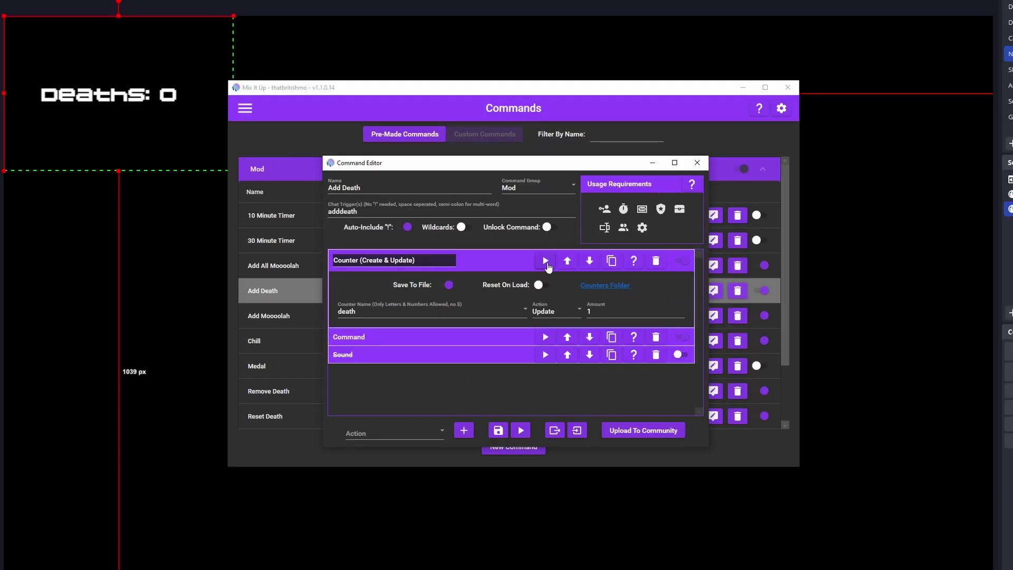
Step: Test the death counter action and move the Commands and Command Editor windows clear of the death text
left_click(546, 263)
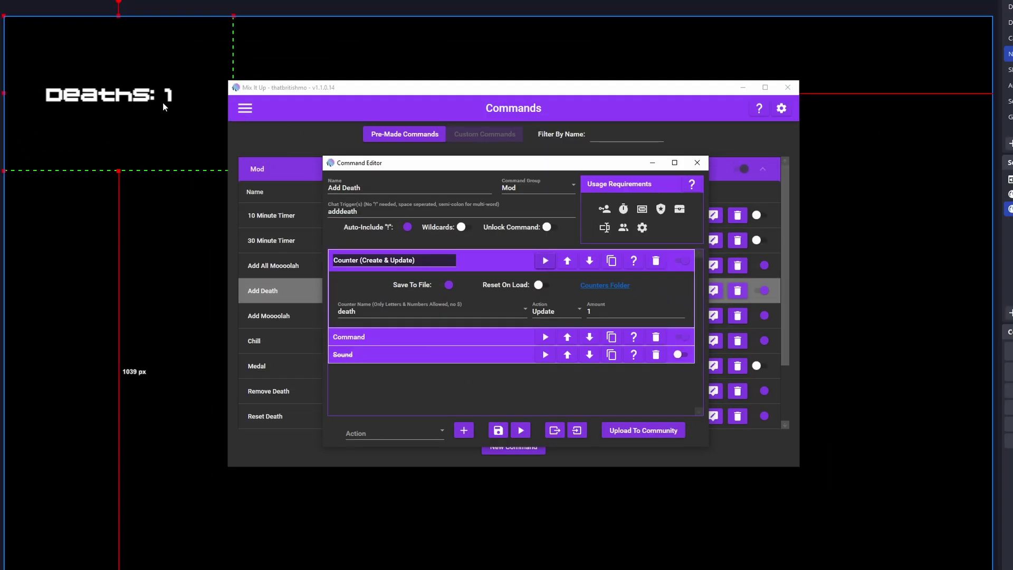
left_click_drag(278, 91, 385, 87)
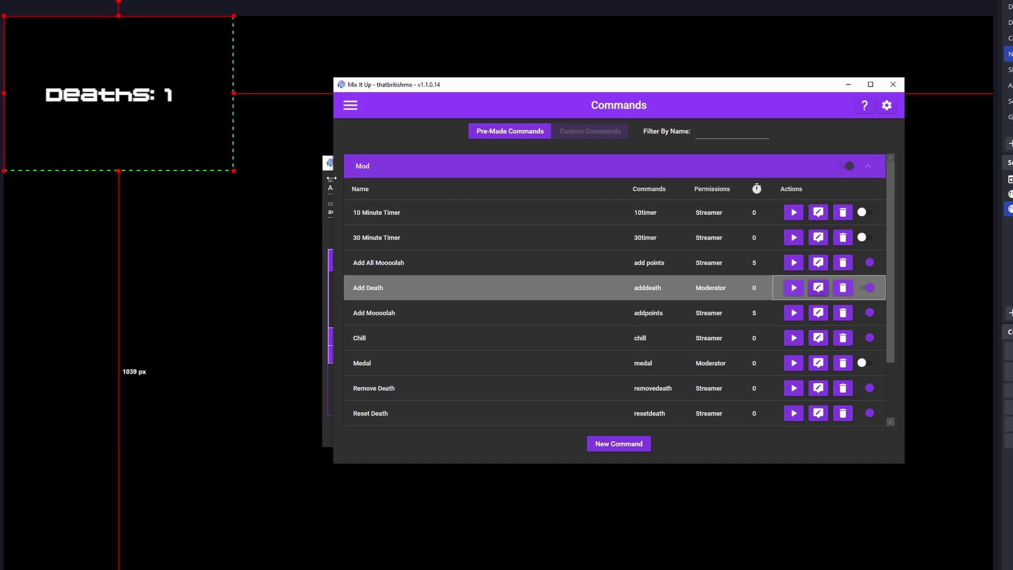
left_click(330, 163)
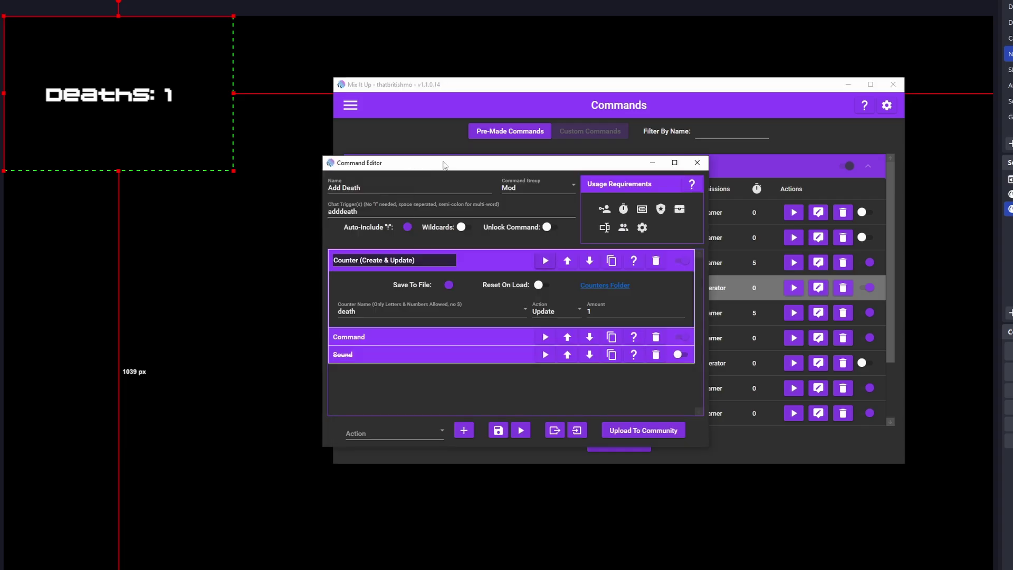
left_click_drag(446, 163, 154, 184)
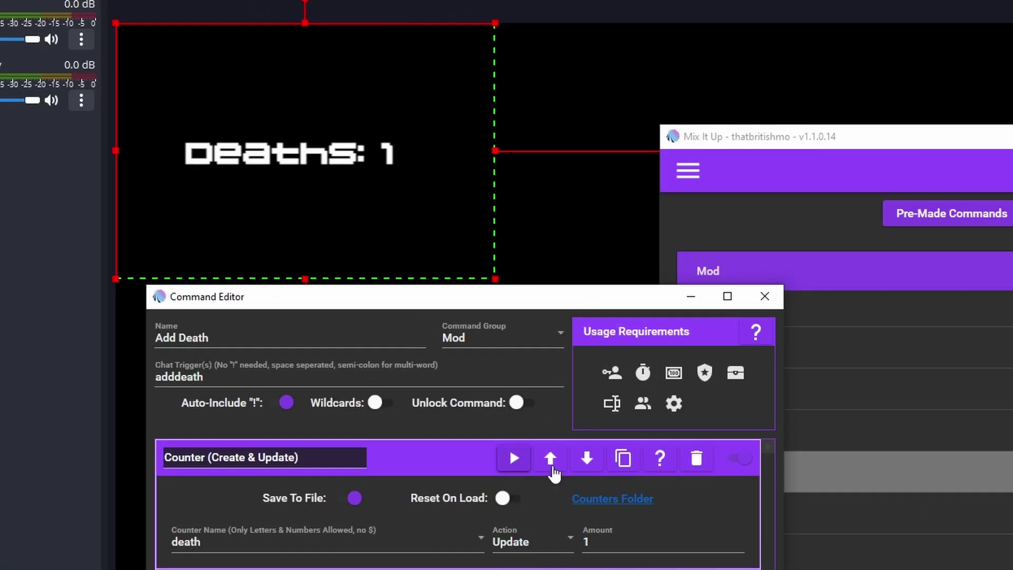
left_click(249, 285)
left_click(520, 467)
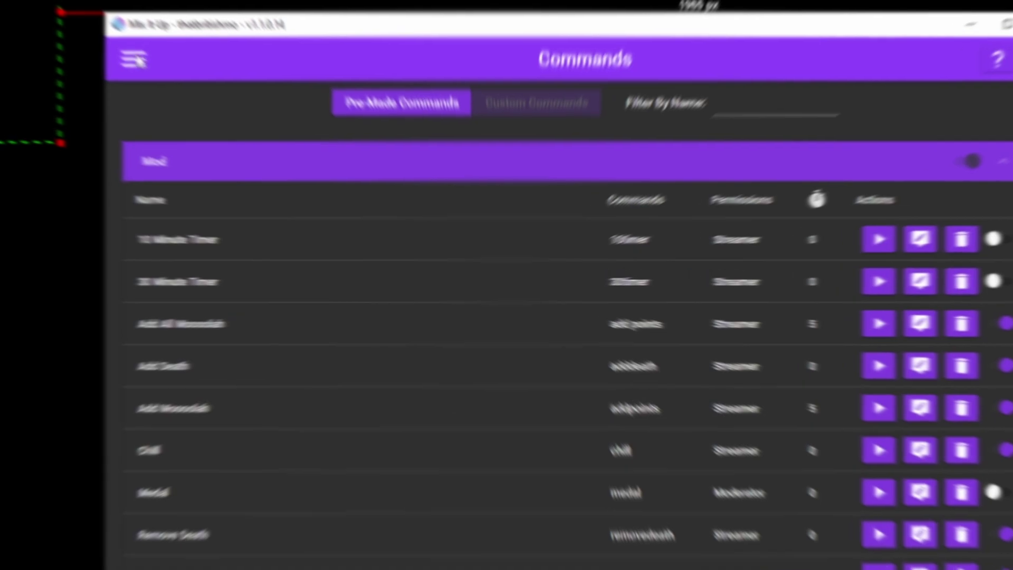
Step: Open Mix It Up's overlay settings and copy the address of the Timer endpoint
left_click(172, 48)
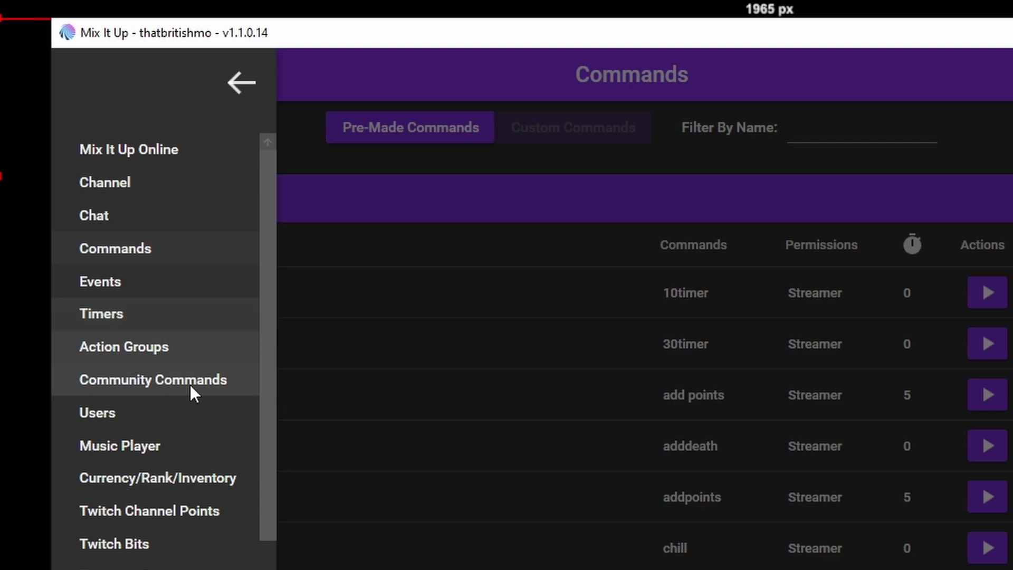
scroll(190, 384, "down", 5)
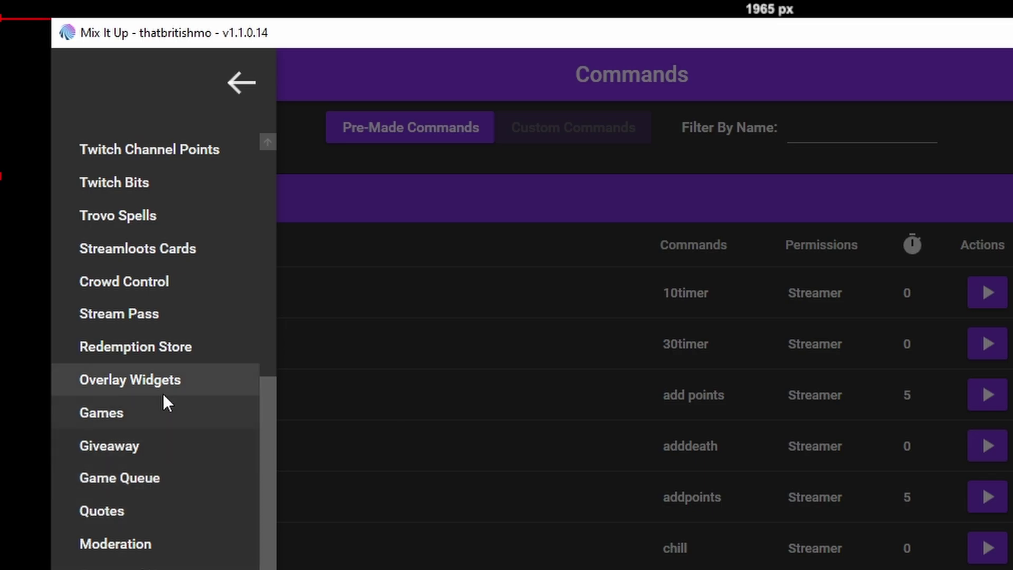
left_click(174, 384)
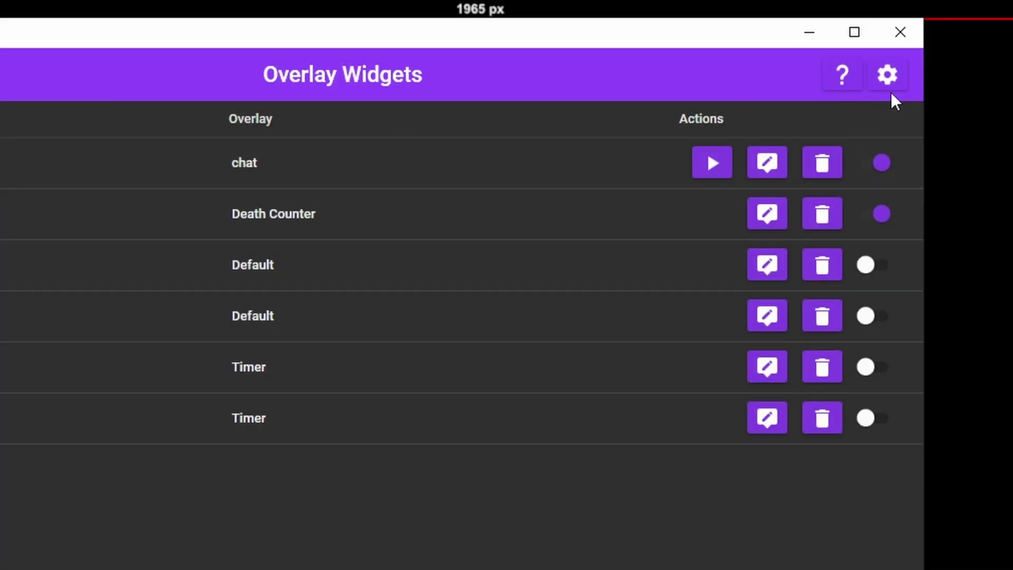
left_click(887, 76)
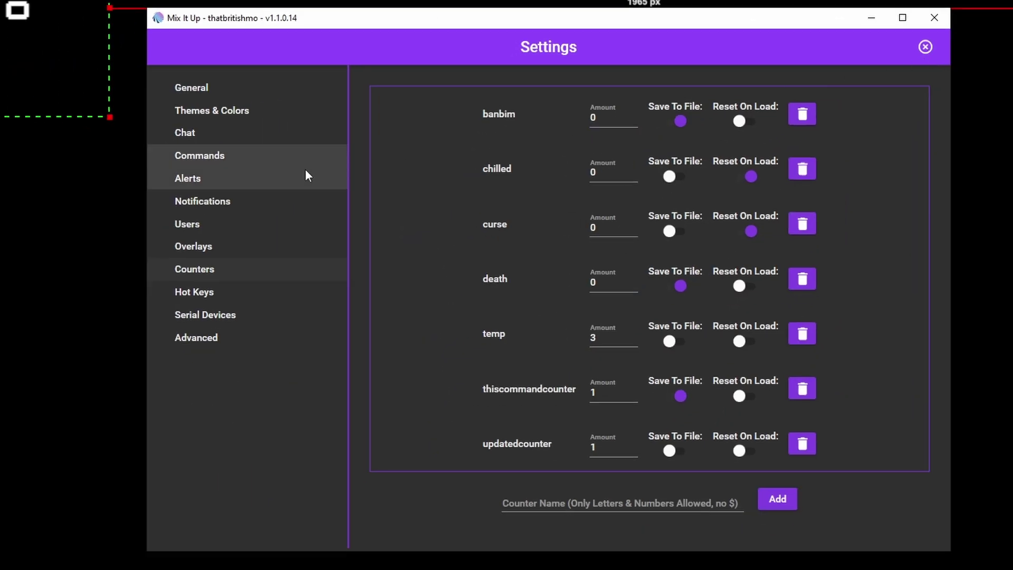
left_click(223, 246)
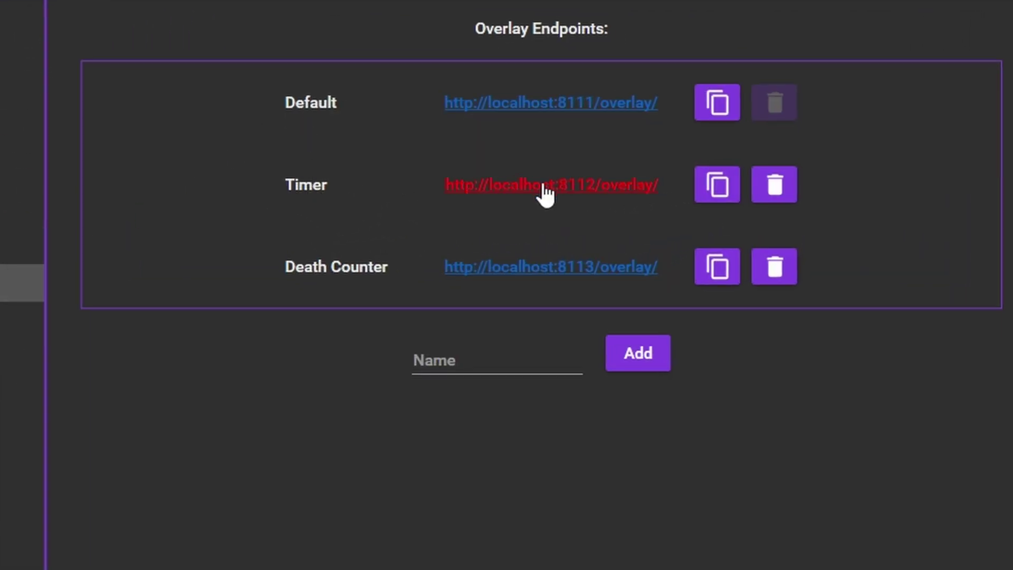
left_click(730, 186)
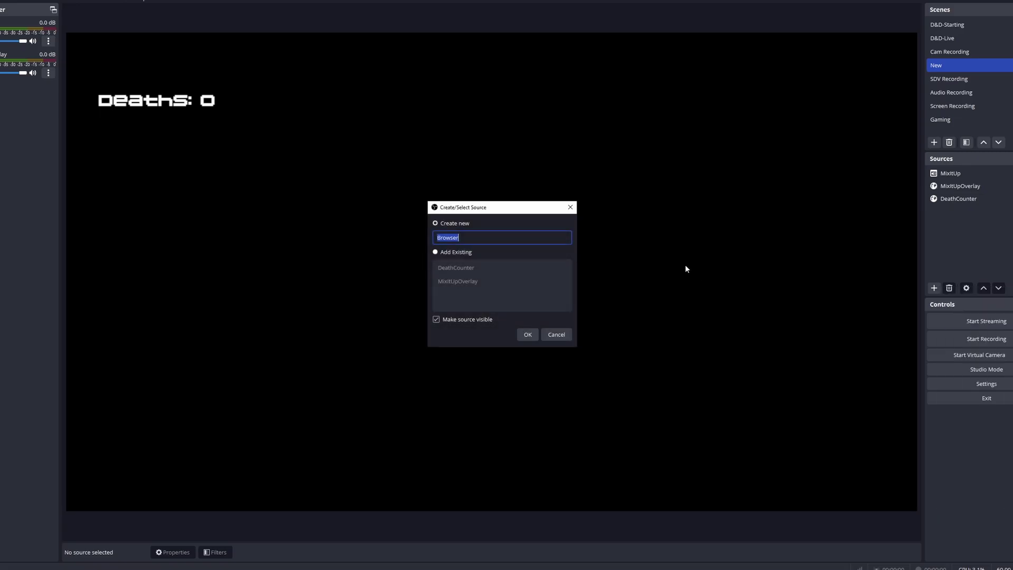
type("Timer")
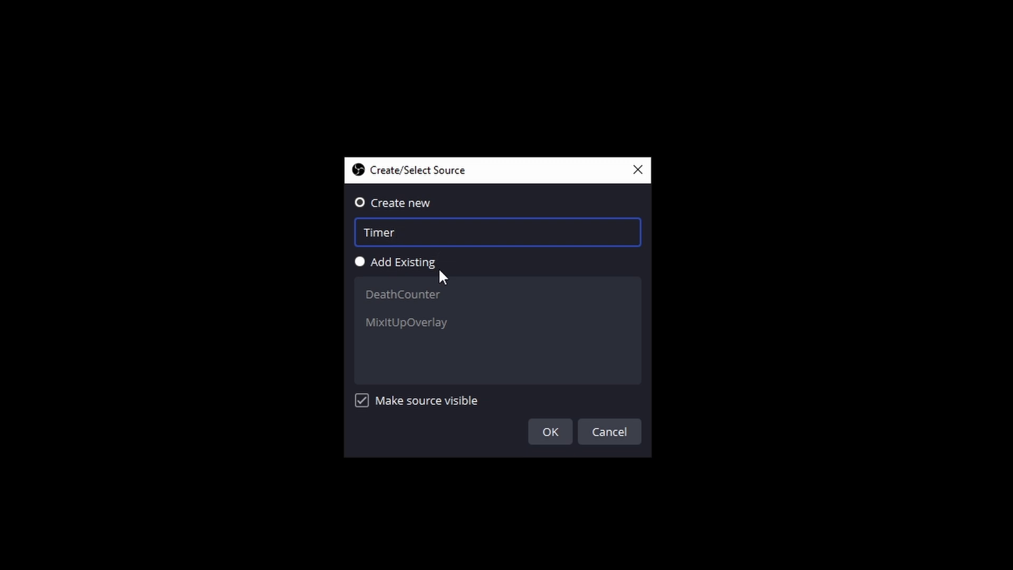
left_click(532, 438)
left_click_drag(516, 353, 304, 357)
key("ctrl+v")
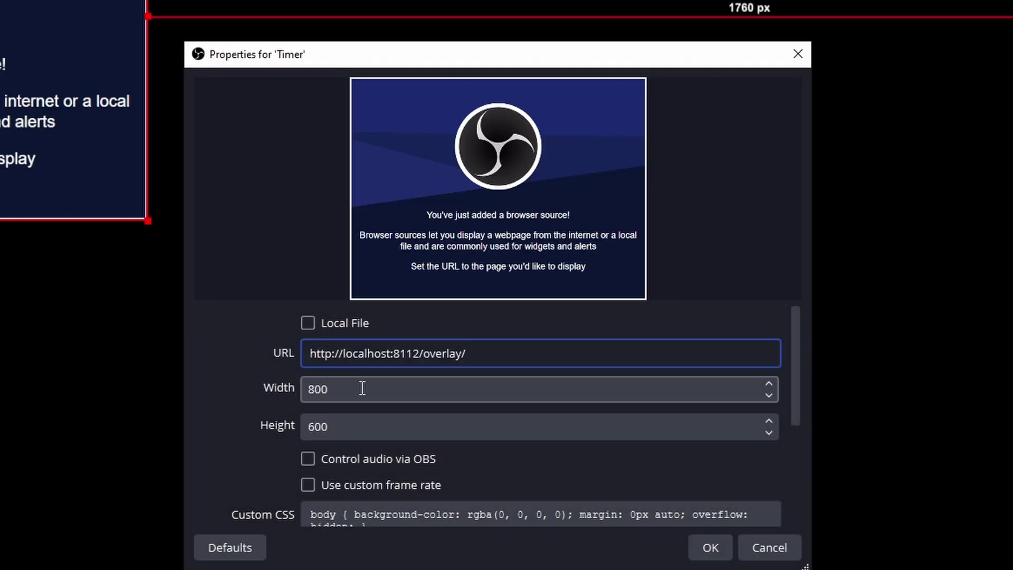
scroll(429, 461, "down", 3)
left_click(410, 435)
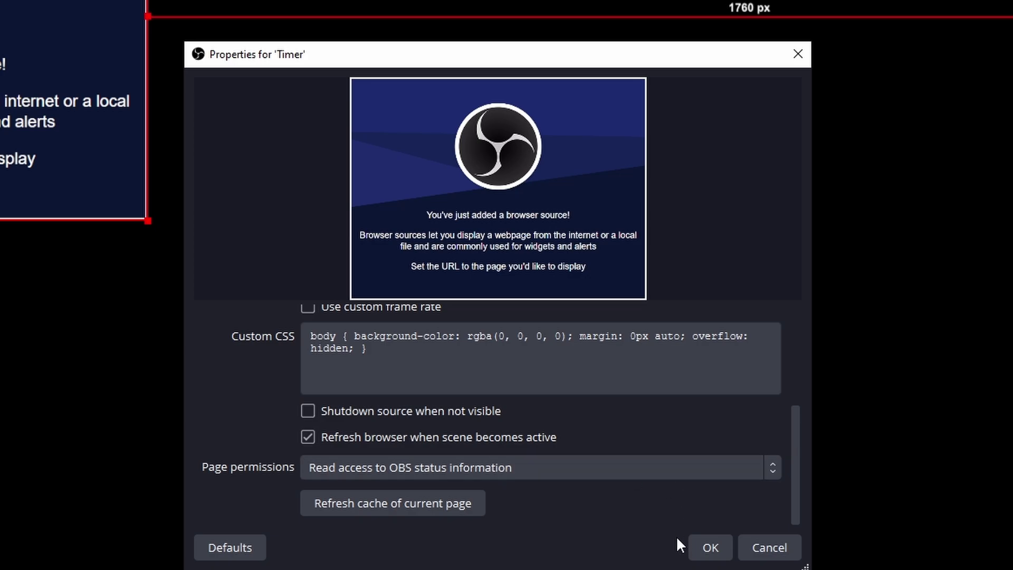
left_click(710, 548)
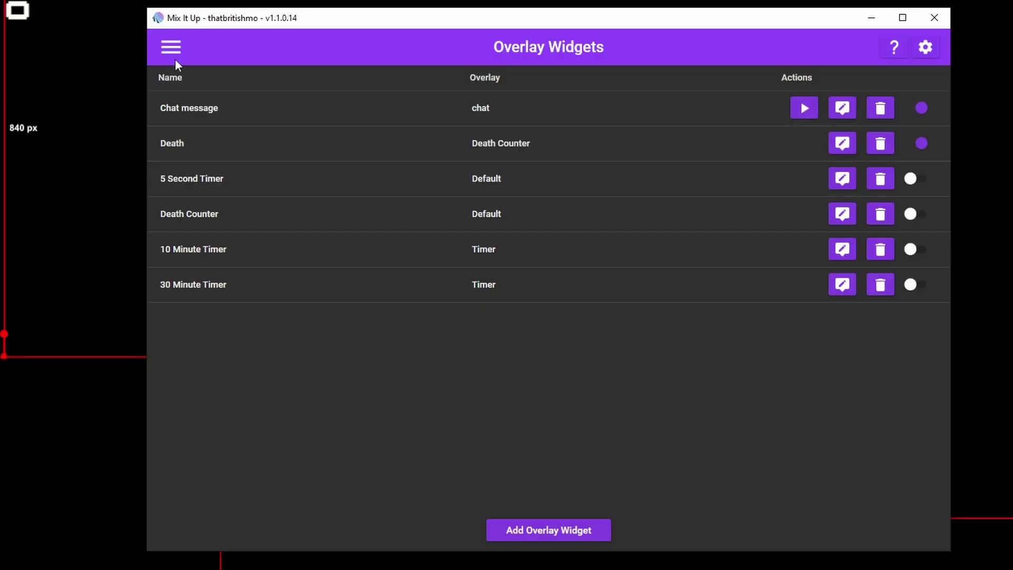
Step: Switch to Mix It Up's Overlay Widgets and start a new widget of type Timer
left_click(176, 57)
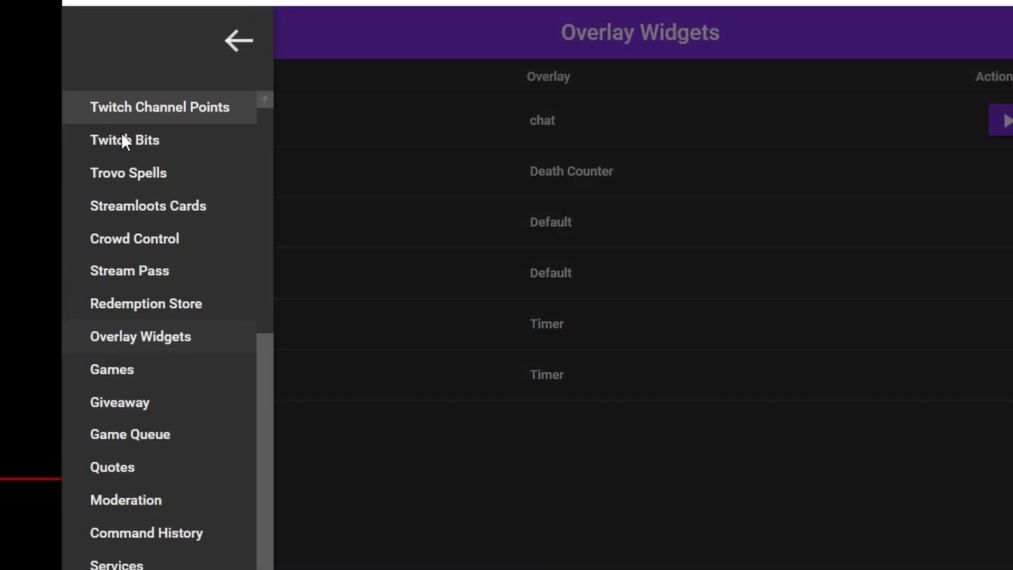
left_click(219, 261)
left_click(552, 552)
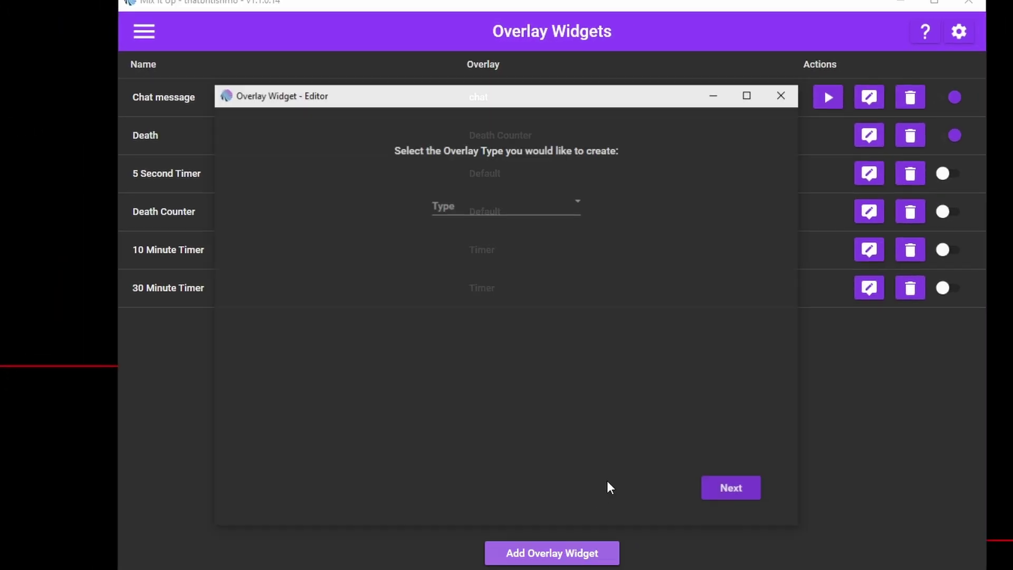
left_click(531, 211)
left_click(470, 499)
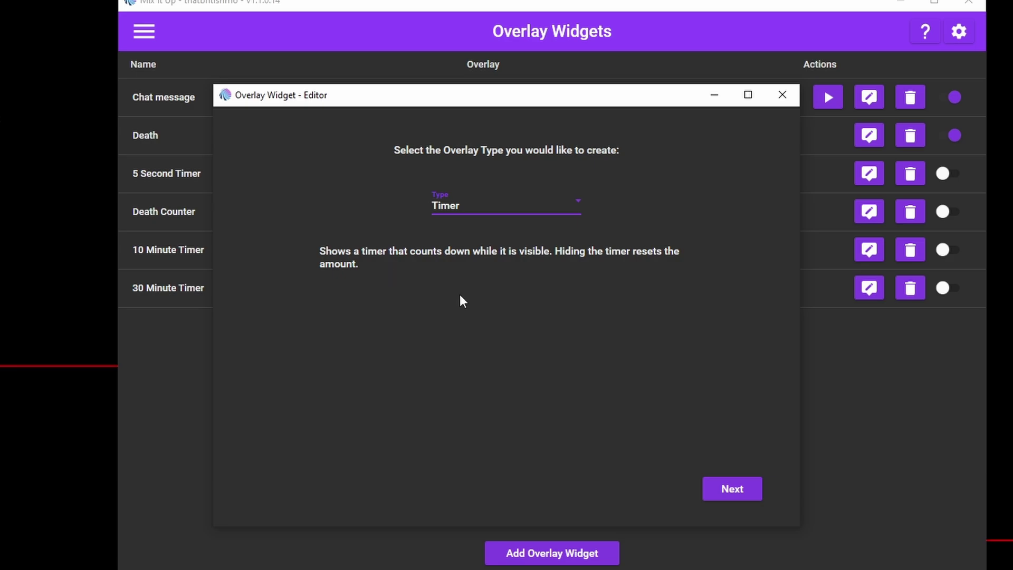
left_click(734, 489)
Step: Name the new timer widget "5 Second Timer" and assign it to the Timer overlay
left_click(360, 154)
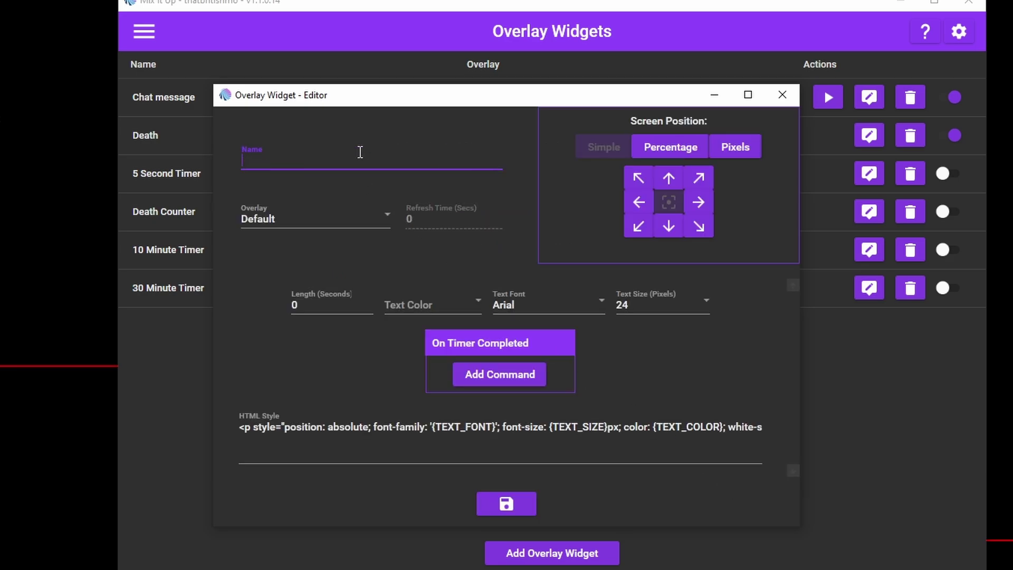
type("Timer")
left_click(241, 161)
type("5 Seeco")
key("BackSpace")
key("BackSpace")
key("BackSpace")
type("cond")
left_click(349, 214)
left_click(320, 245)
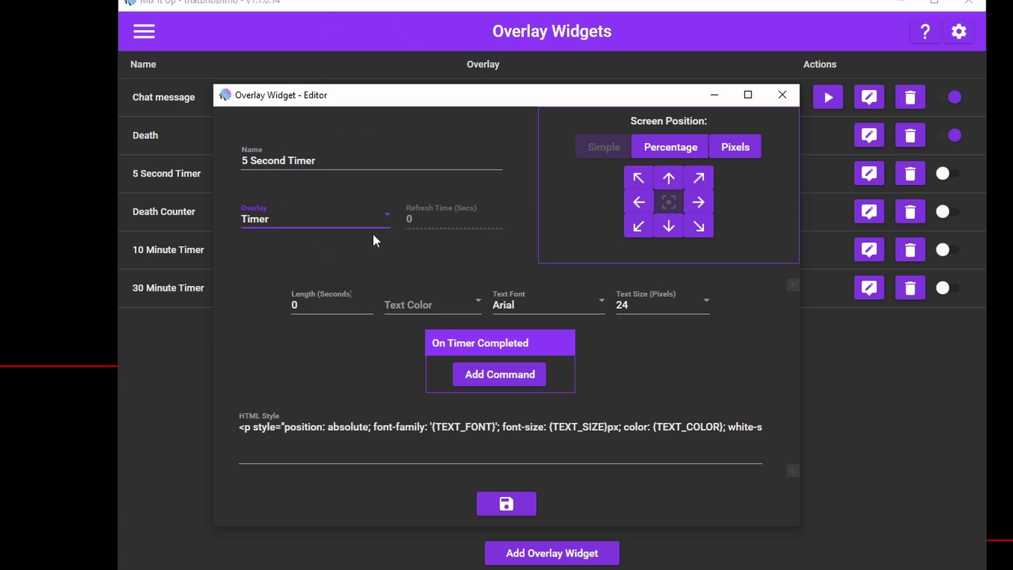
Step: Try a length of 600 seconds for the new timer widget, replacing it with 5 seconds
left_click(285, 304)
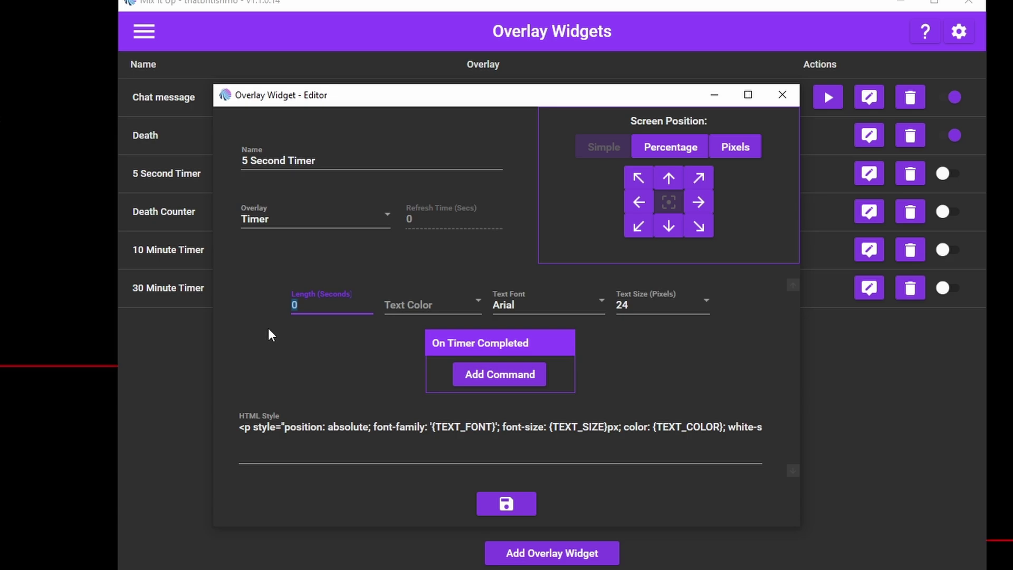
type("600")
key("BackSpace")
key("BackSpace")
key("BackSpace")
type("5")
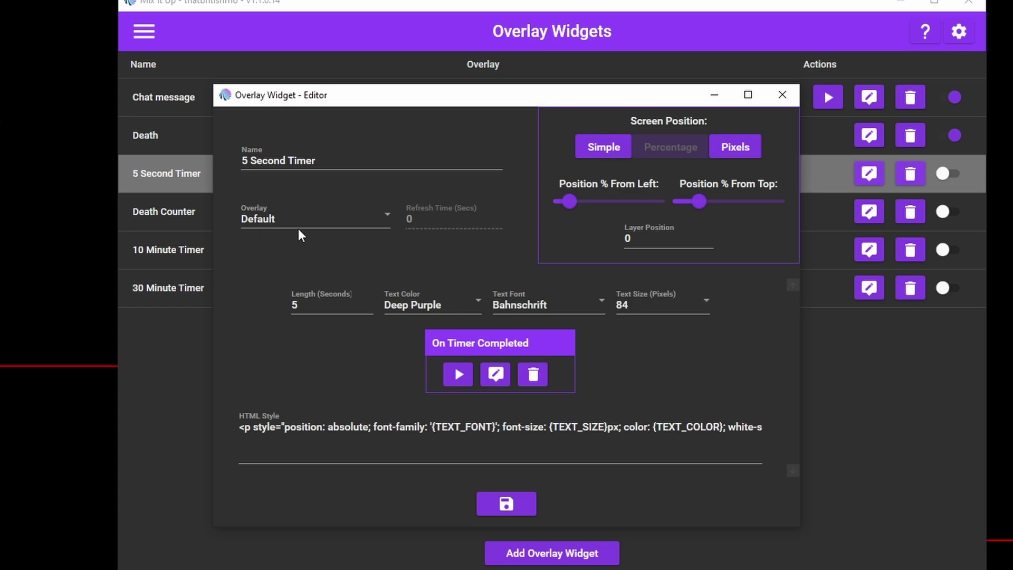
Step: Assign the existing 5 Second Timer widget to the Timer overlay and save it together with its completion sound command
left_click(299, 227)
left_click(287, 243)
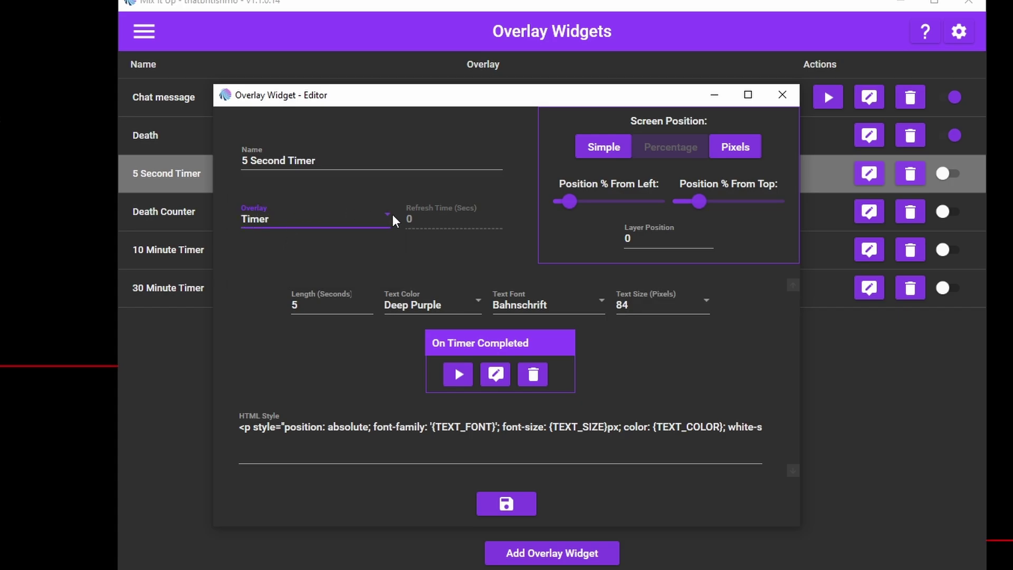
left_click(495, 374)
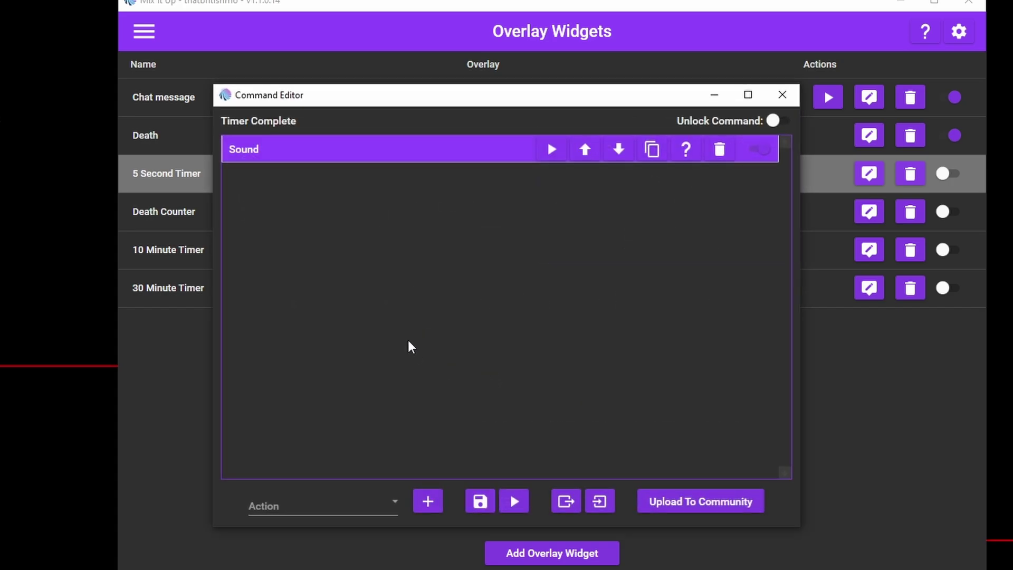
left_click(425, 158)
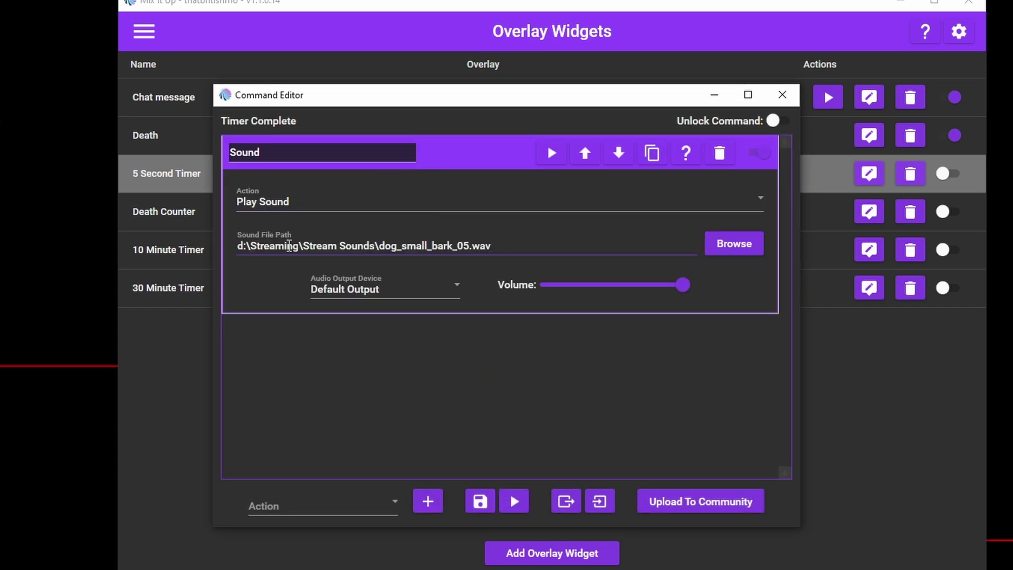
left_click(479, 501)
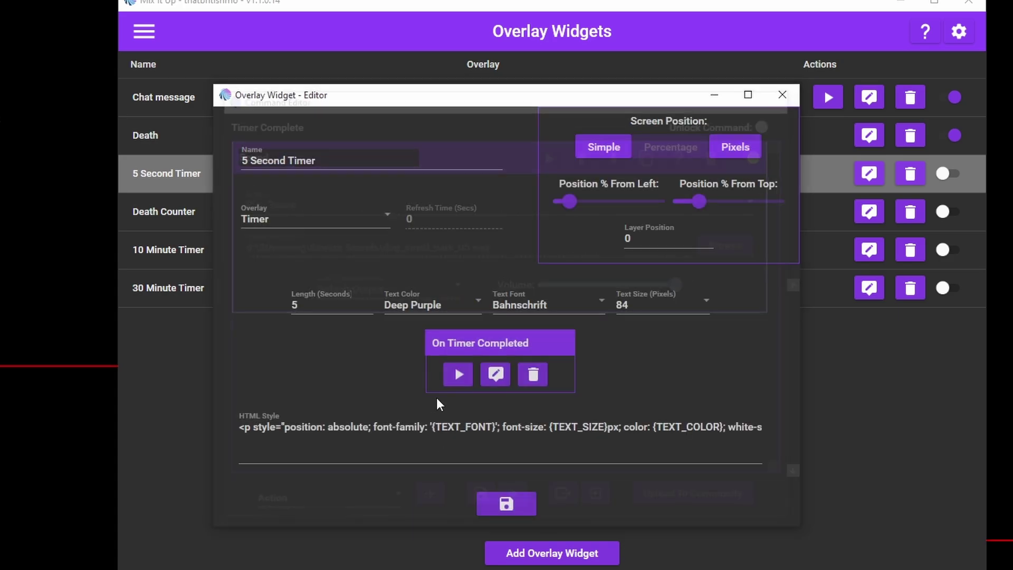
left_click(506, 503)
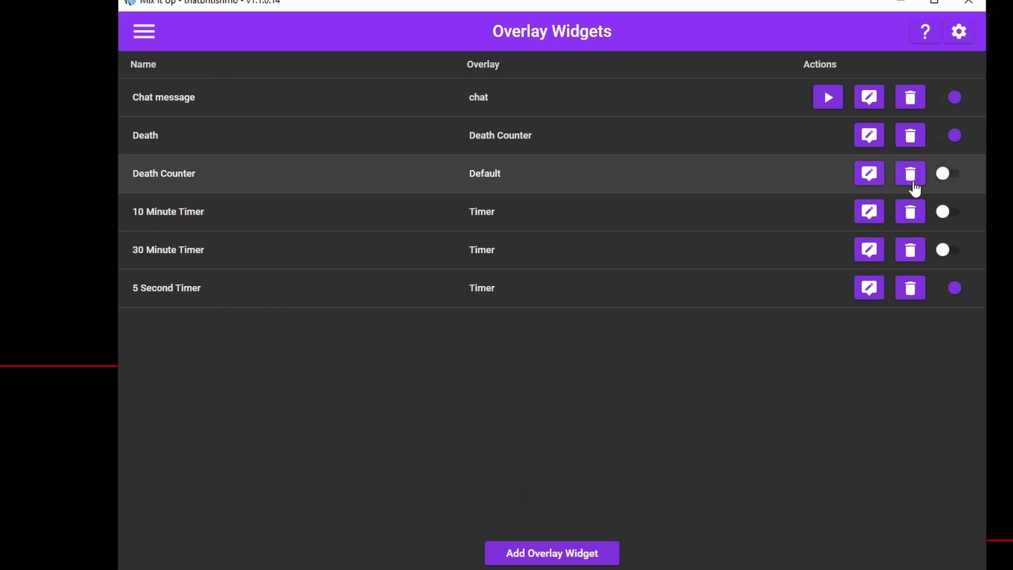
Step: Check the Death Counter widget's enable switch and disable the 5 Second Timer widget in the overlay widget list
left_click(945, 178)
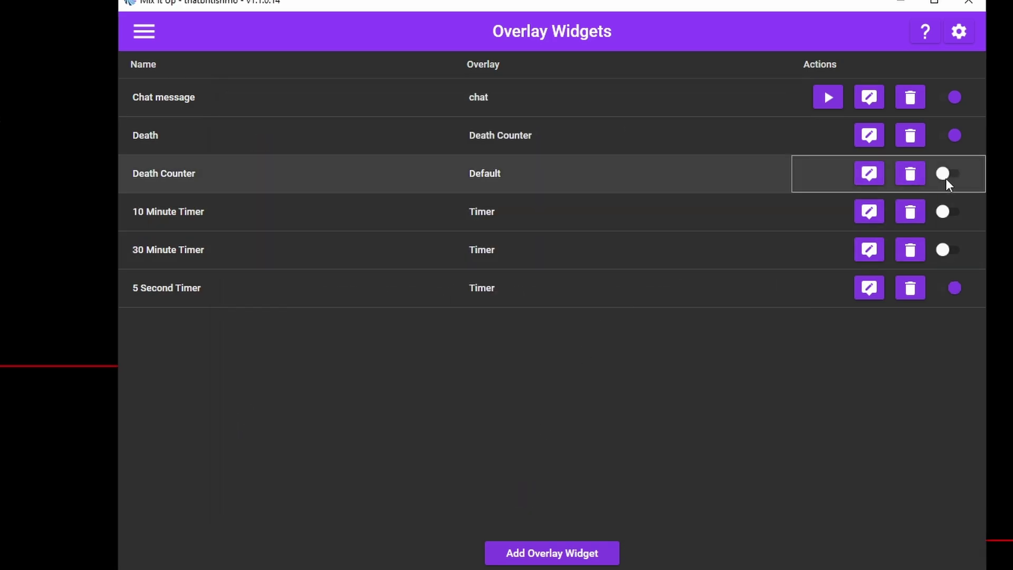
left_click(943, 175)
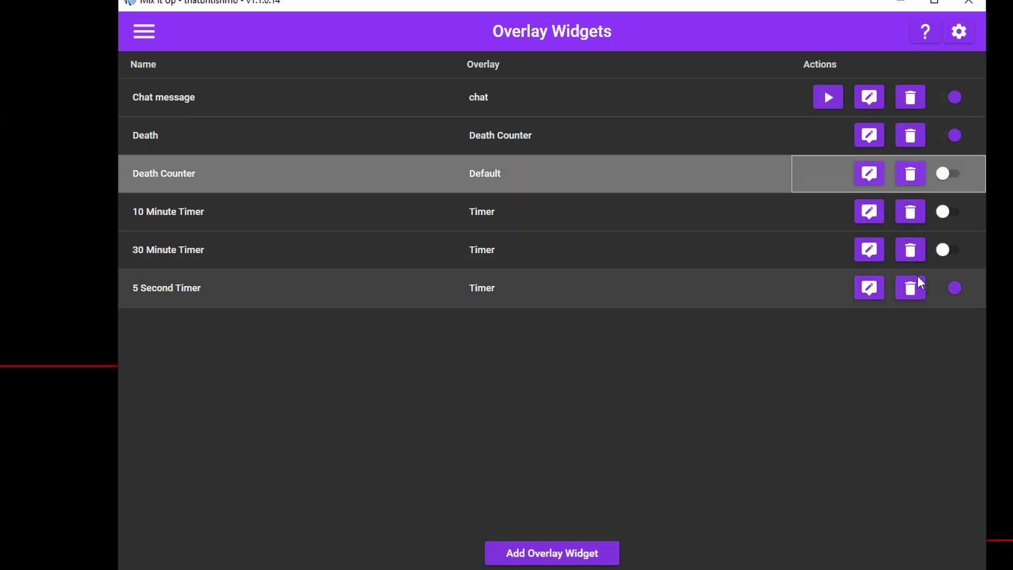
left_click(947, 288)
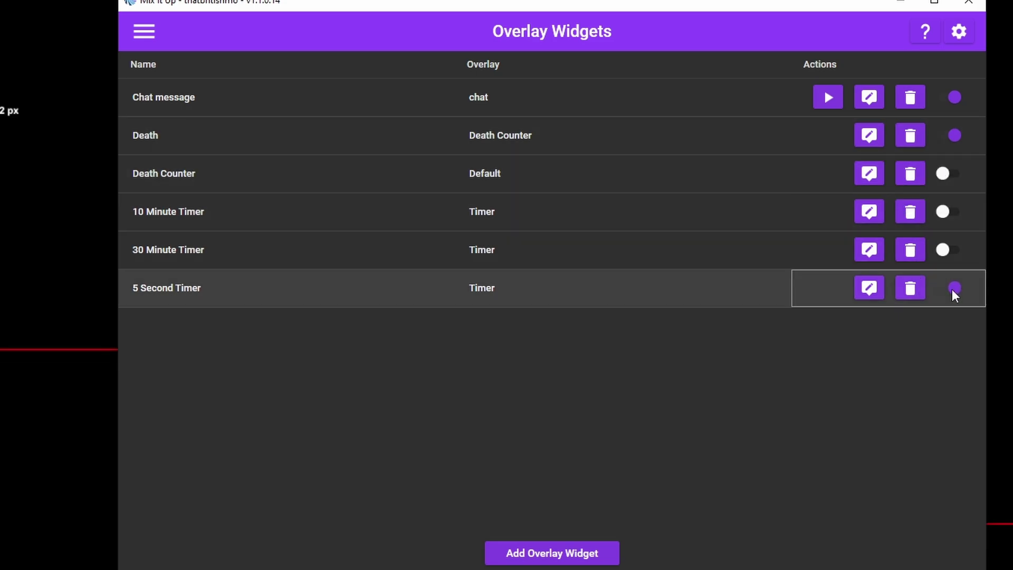
left_click(952, 289)
left_click(869, 290)
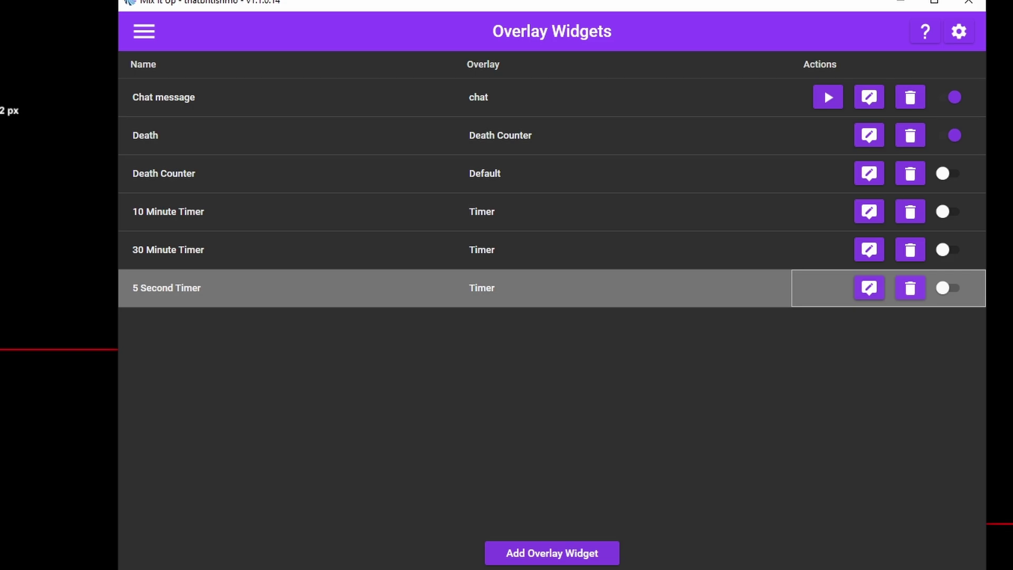
Step: Open the "Get yer thinking cap on" Twitch channel point reward for editing and expand its first overlay action
left_click(952, 288)
left_click(145, 34)
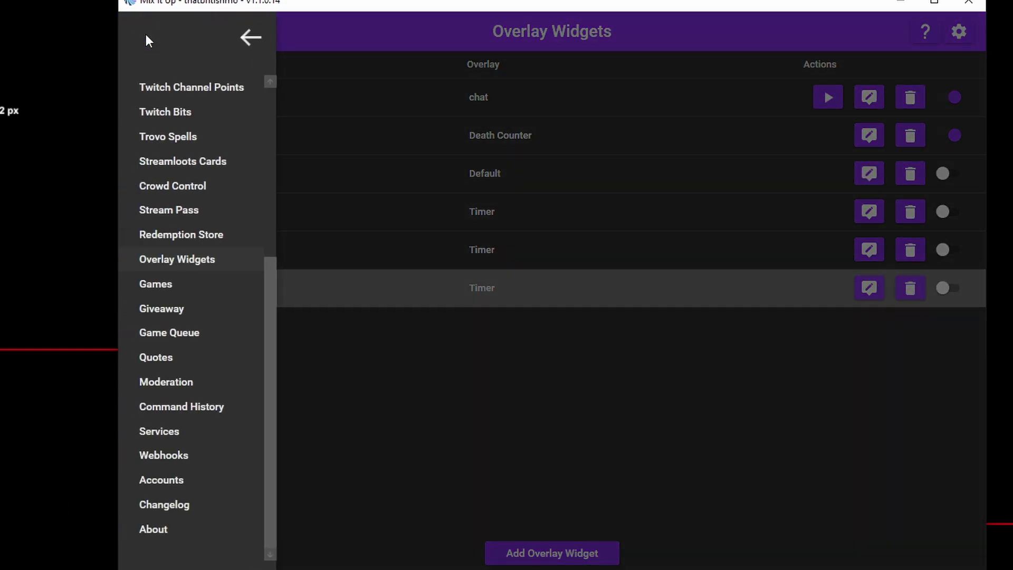
left_click(200, 92)
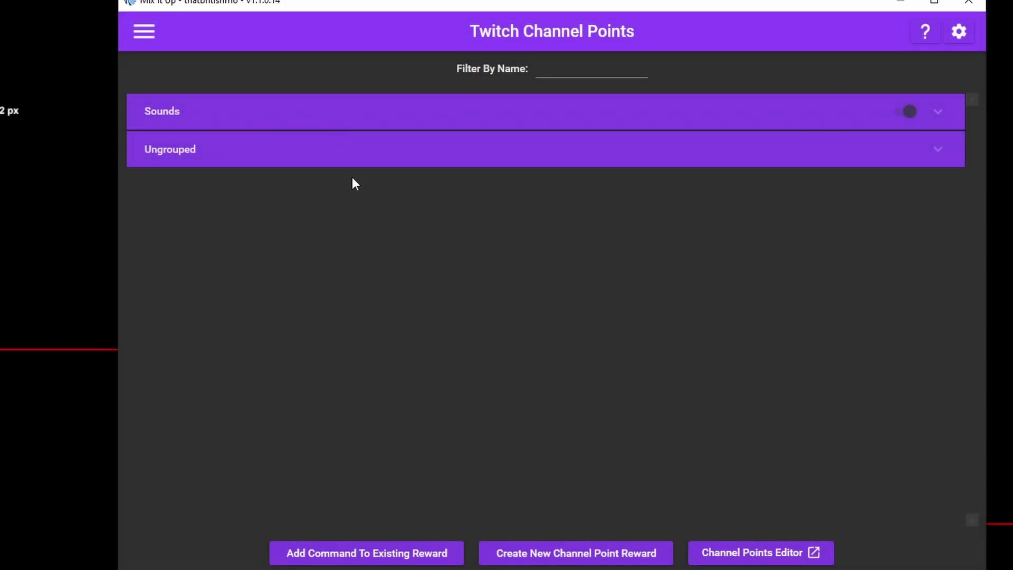
left_click(341, 155)
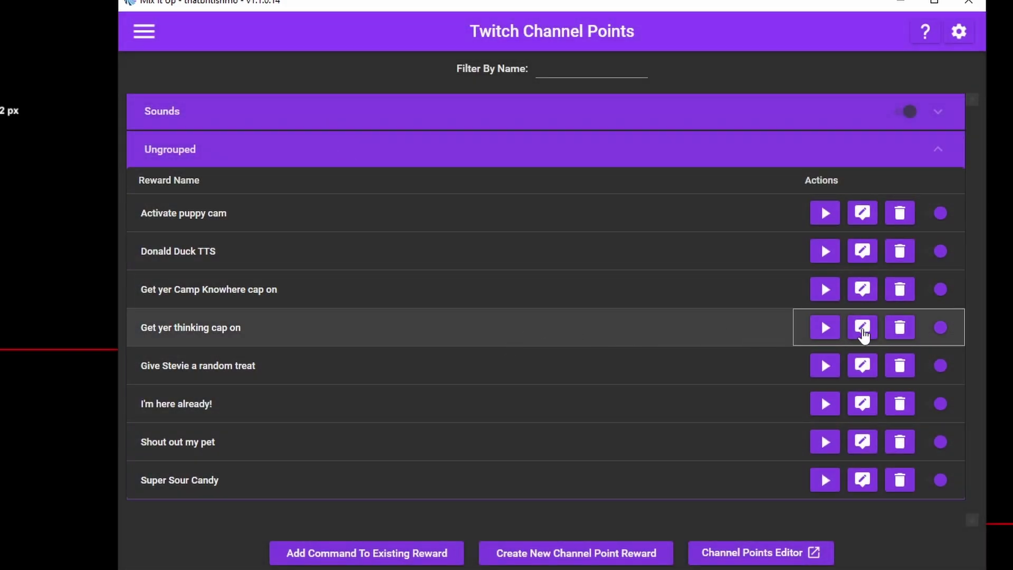
left_click(862, 327)
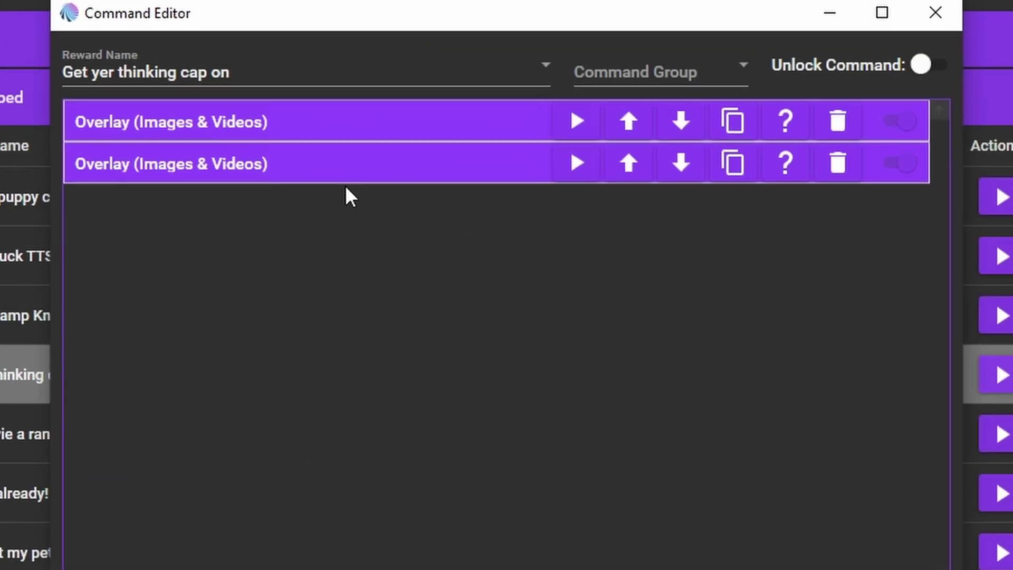
left_click(410, 166)
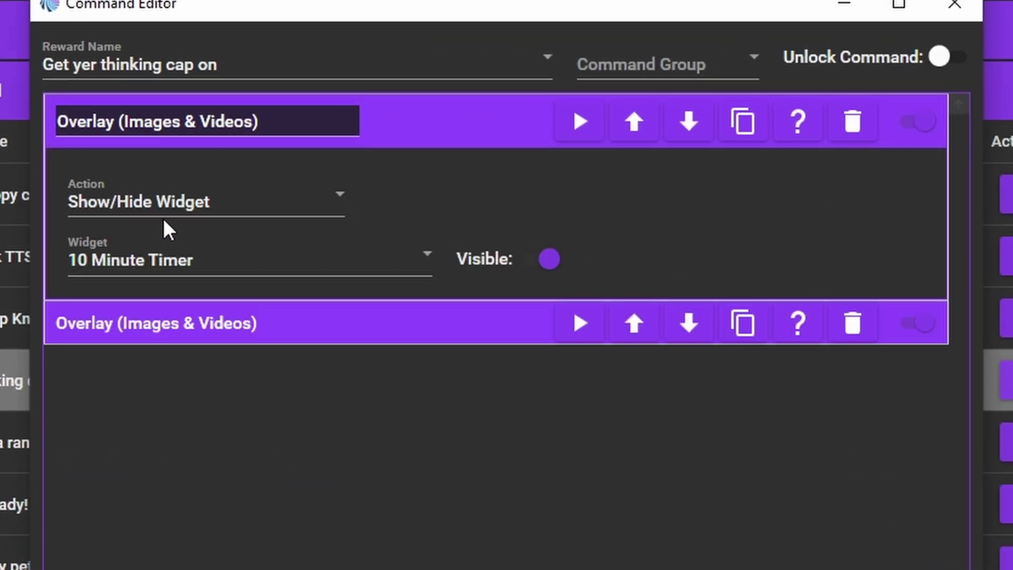
Step: Keep Show/Hide Widget as the first overlay action's type and choose 5 Second Timer as its widget
left_click(210, 205)
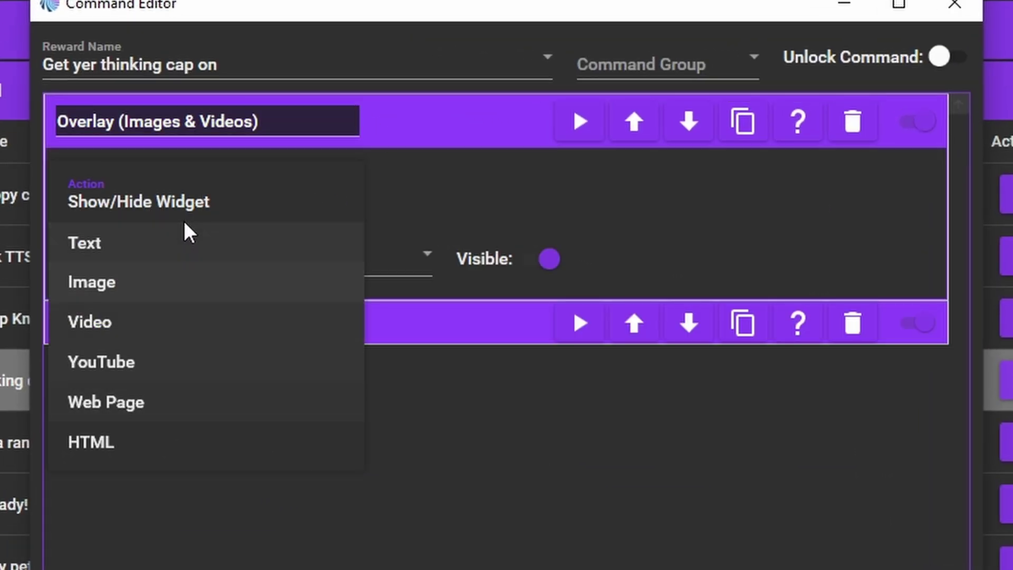
left_click(184, 204)
left_click(208, 267)
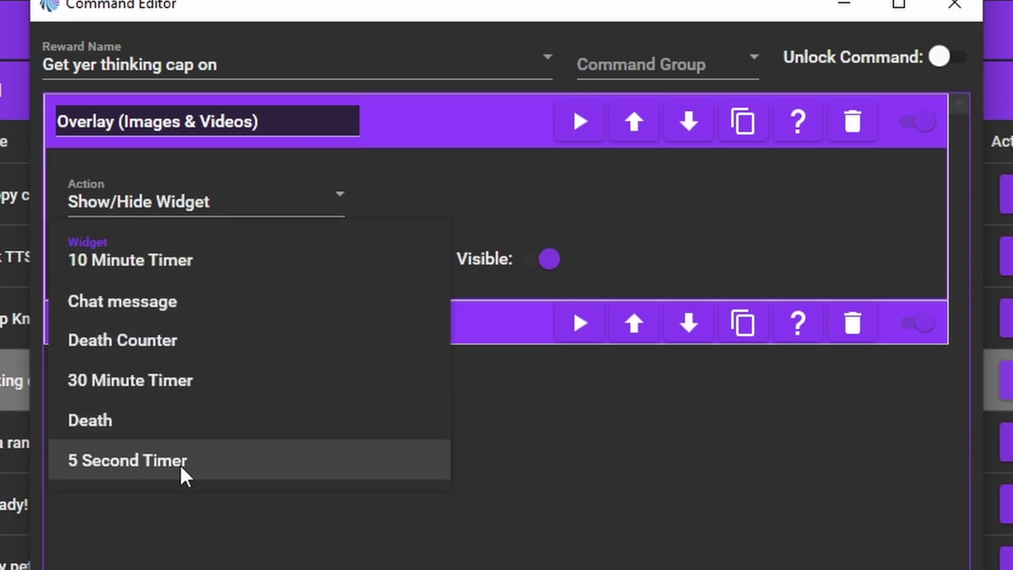
left_click(317, 260)
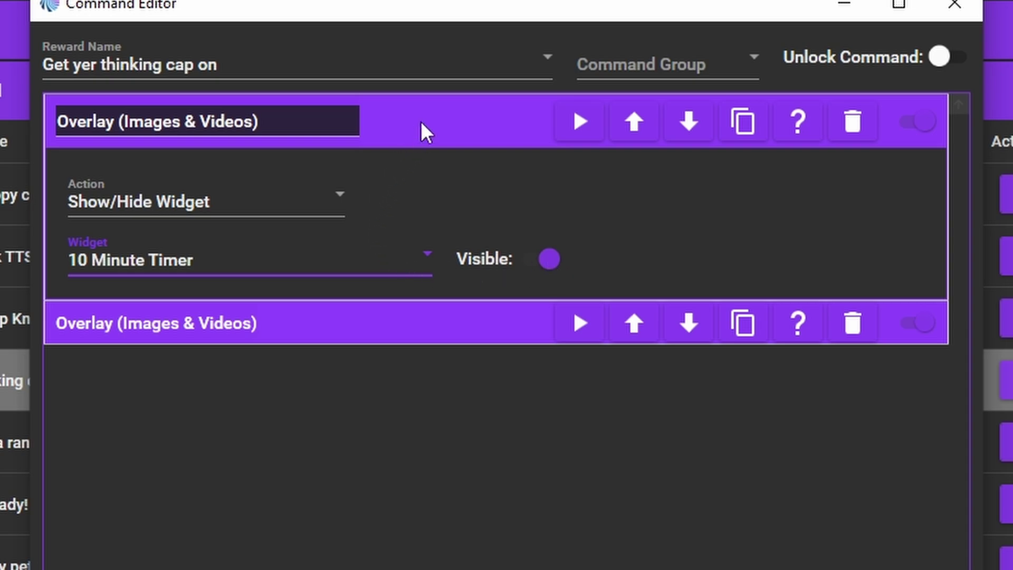
left_click(356, 267)
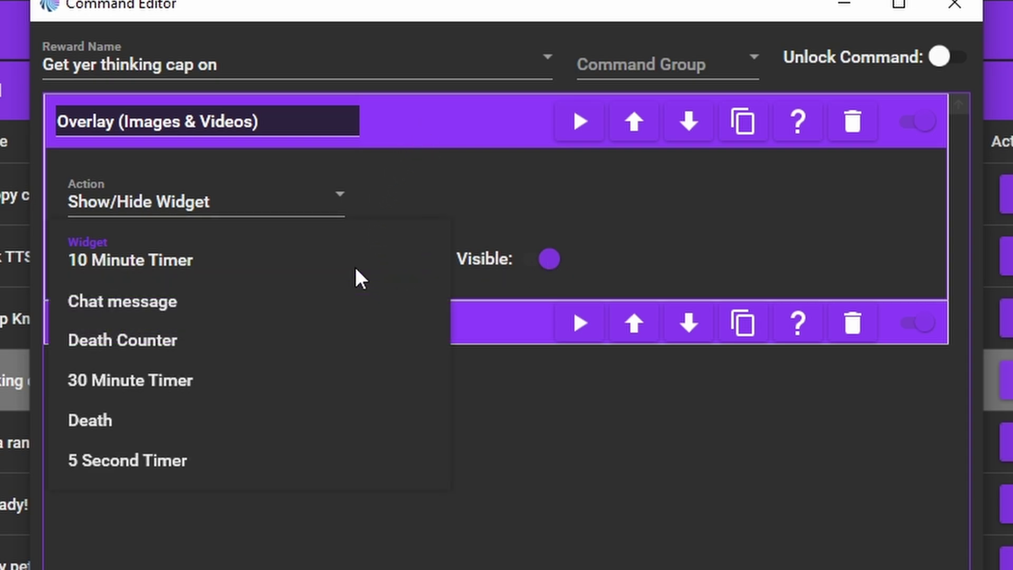
left_click(198, 458)
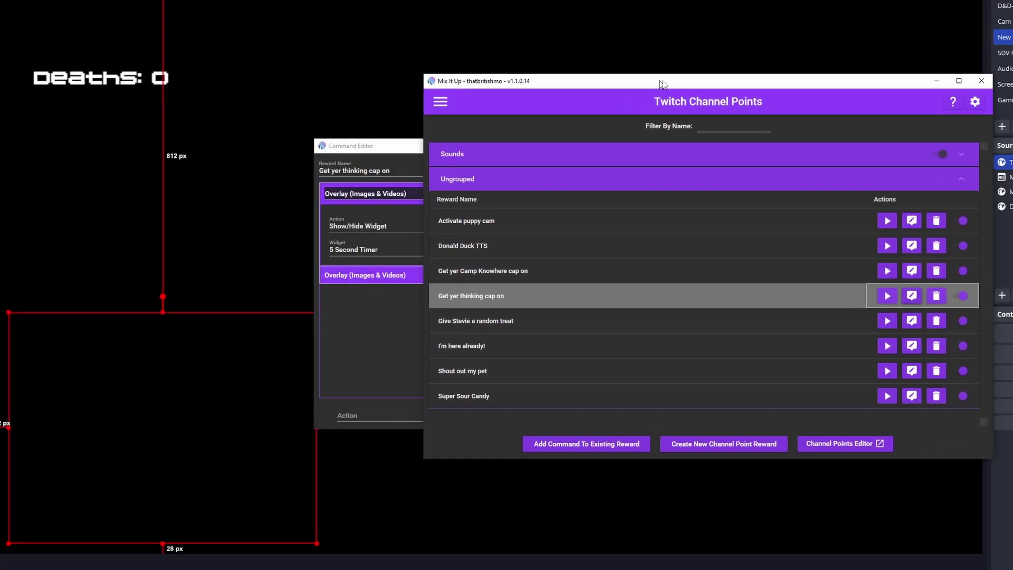
Step: Bring the reward's command editor beside the OBS preview and test-run the action that shows the 5 Second Timer
left_click(415, 154)
left_click_drag(405, 150, 426, 135)
left_click(560, 179)
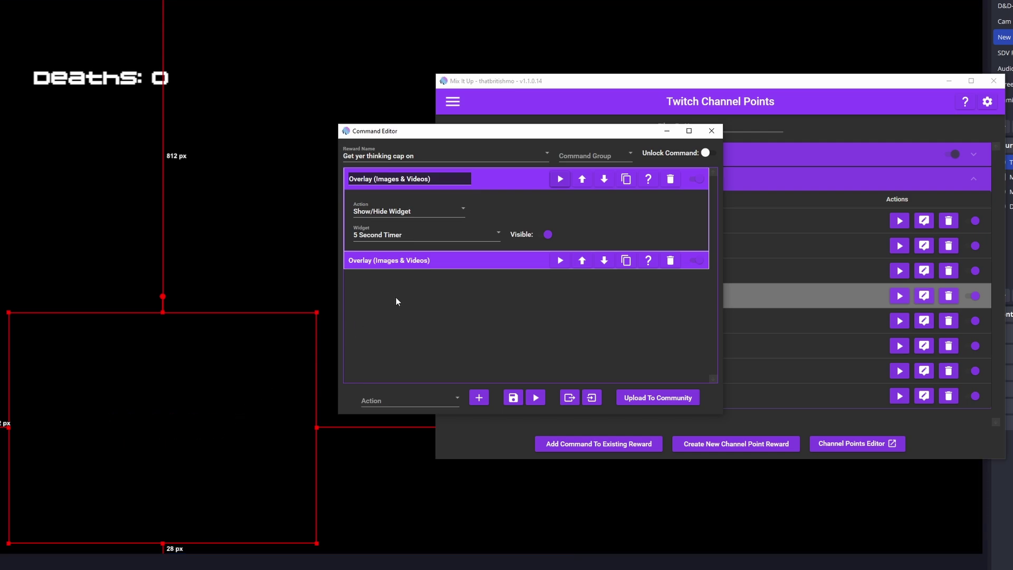
left_click(560, 179)
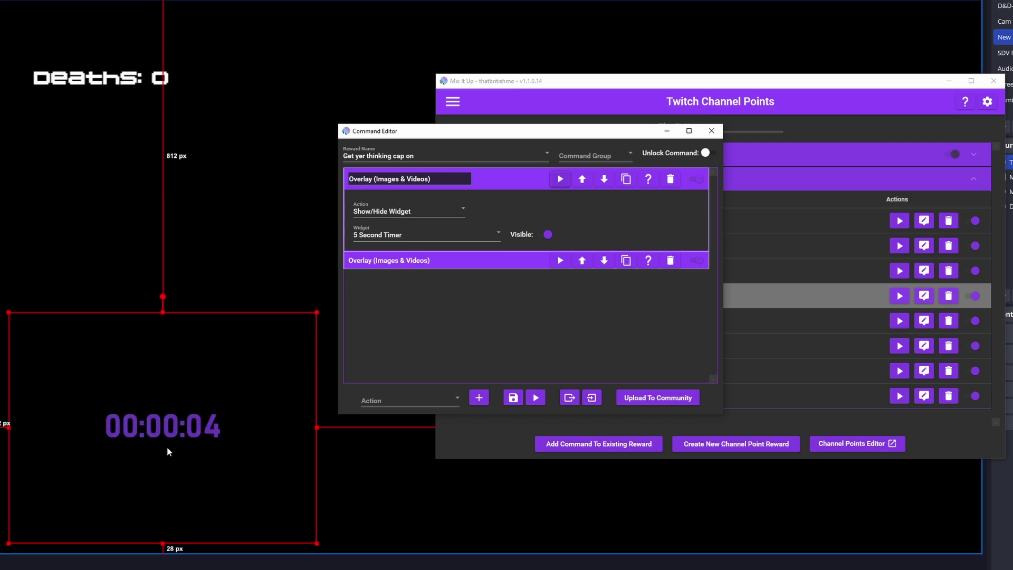
left_click(203, 462)
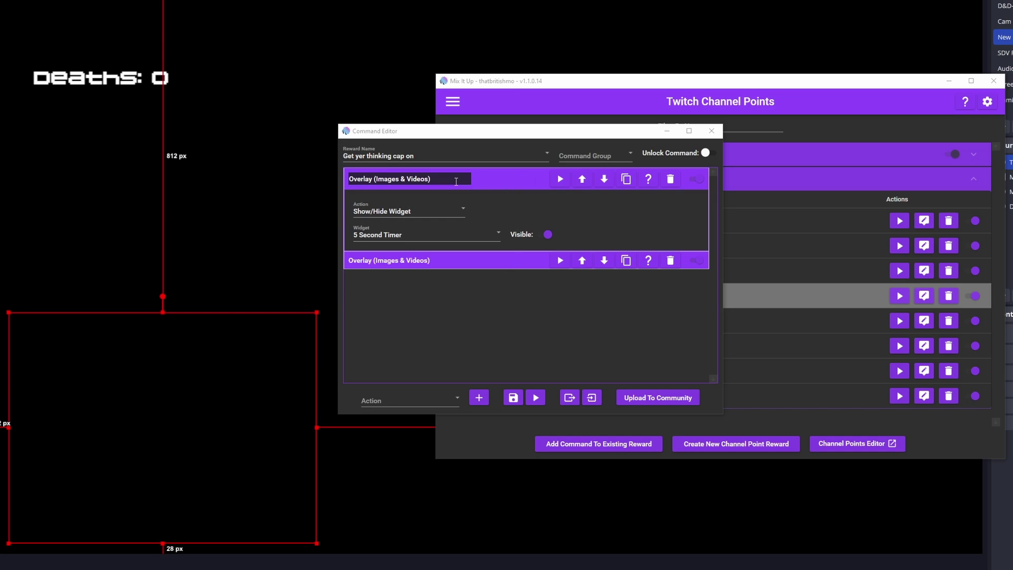
left_click(454, 240)
left_click(394, 285)
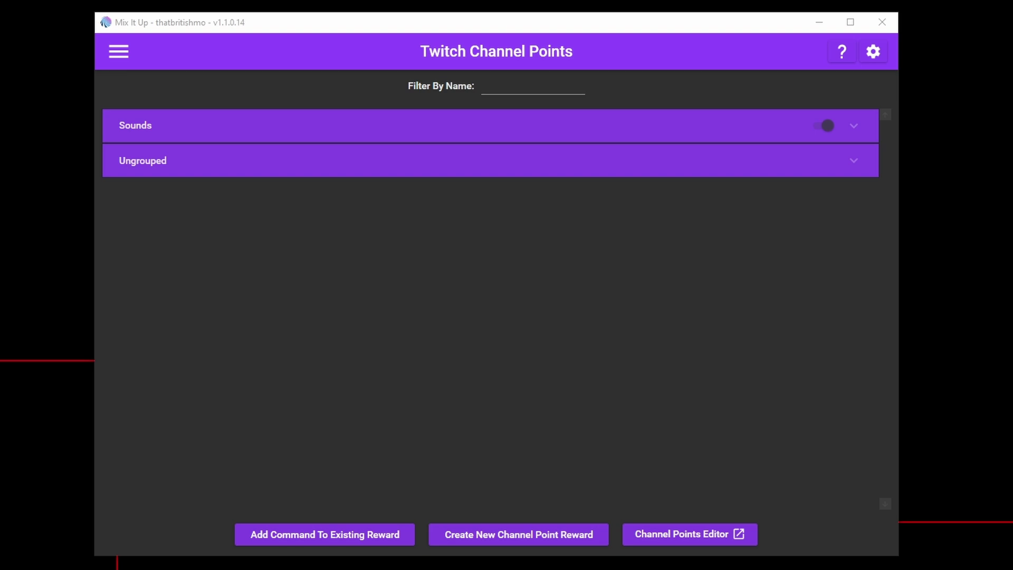
Step: Switch from Twitch Channel Points to the Timers page and look through the timer commands
left_click(296, 27)
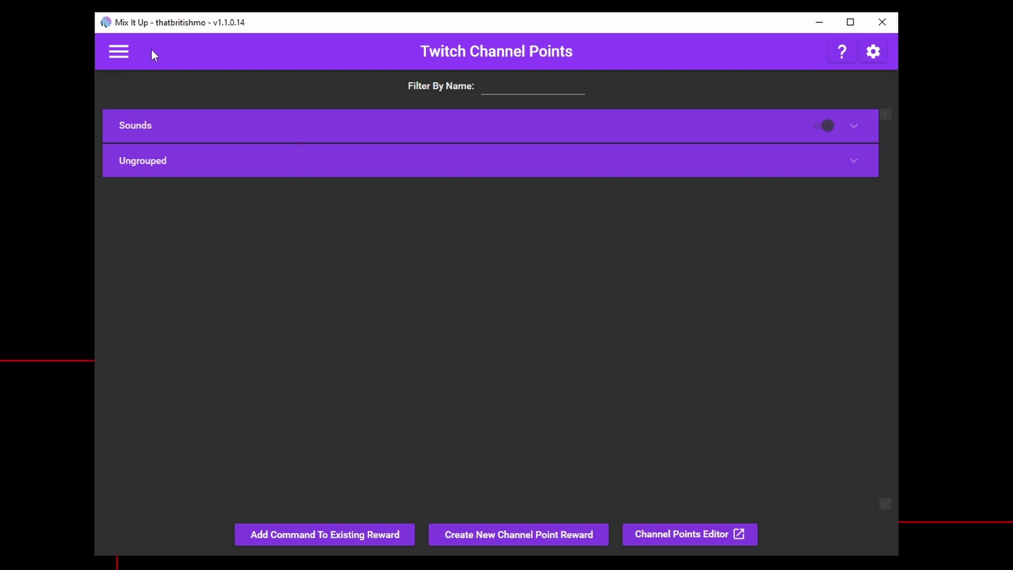
left_click(119, 52)
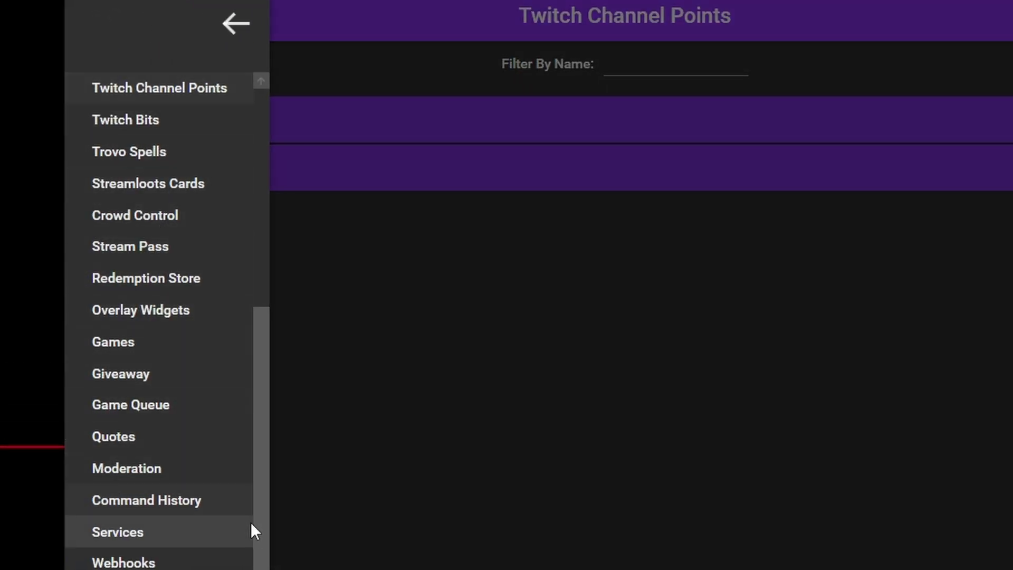
left_click_drag(261, 535, 298, 322)
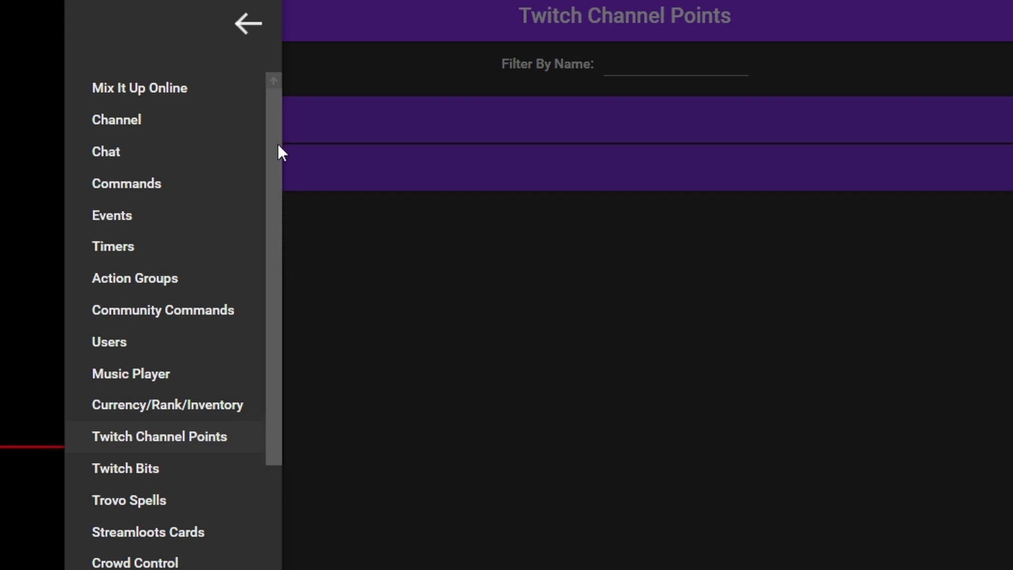
left_click(125, 249)
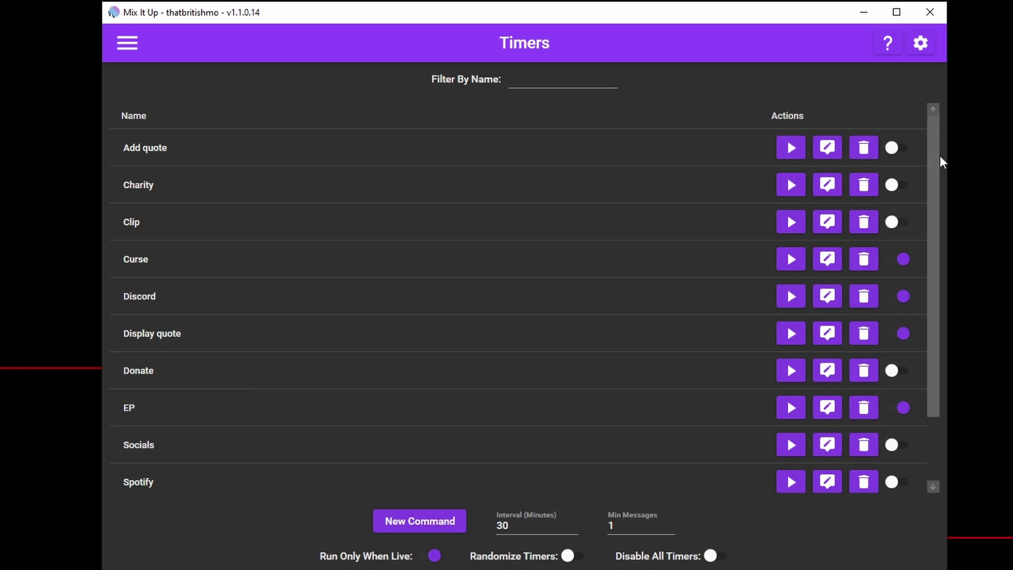
scroll(925, 199, "down", 3)
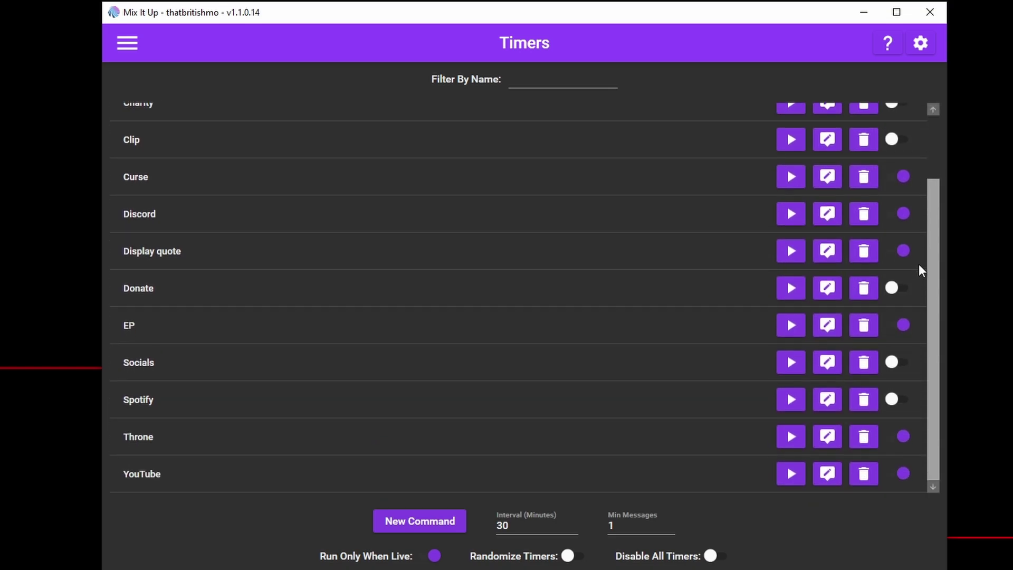
scroll(918, 267, "up", 3)
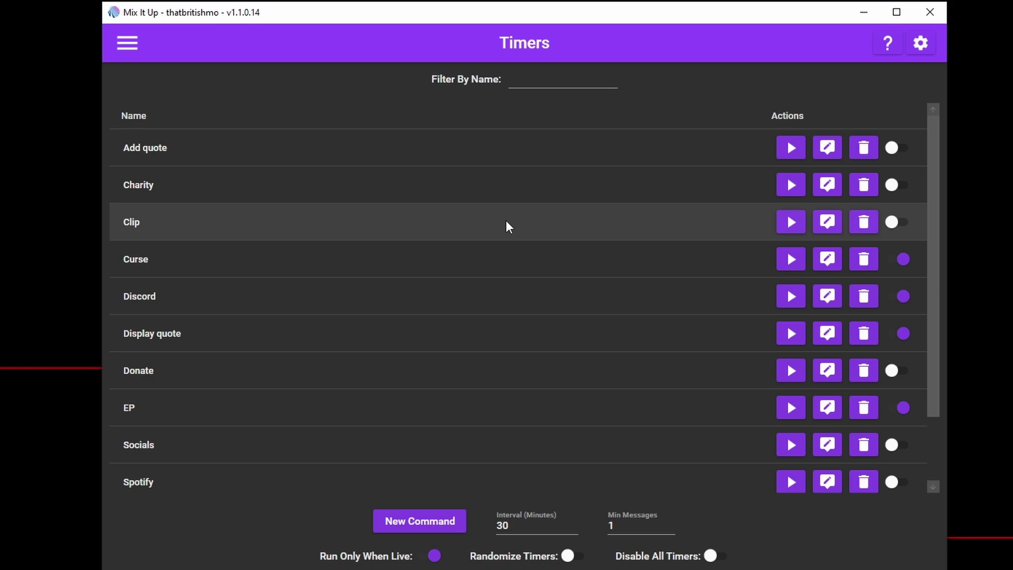
Step: Open the Socials timer command, examine its chat message and close it without changes
left_click(827, 445)
left_click(447, 177)
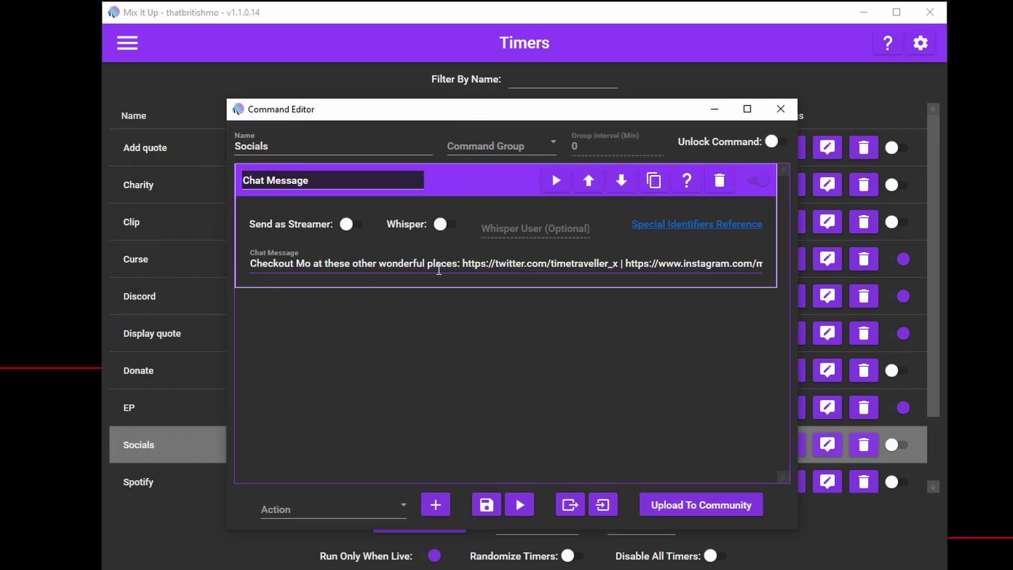
left_click(781, 109)
left_click(572, 456)
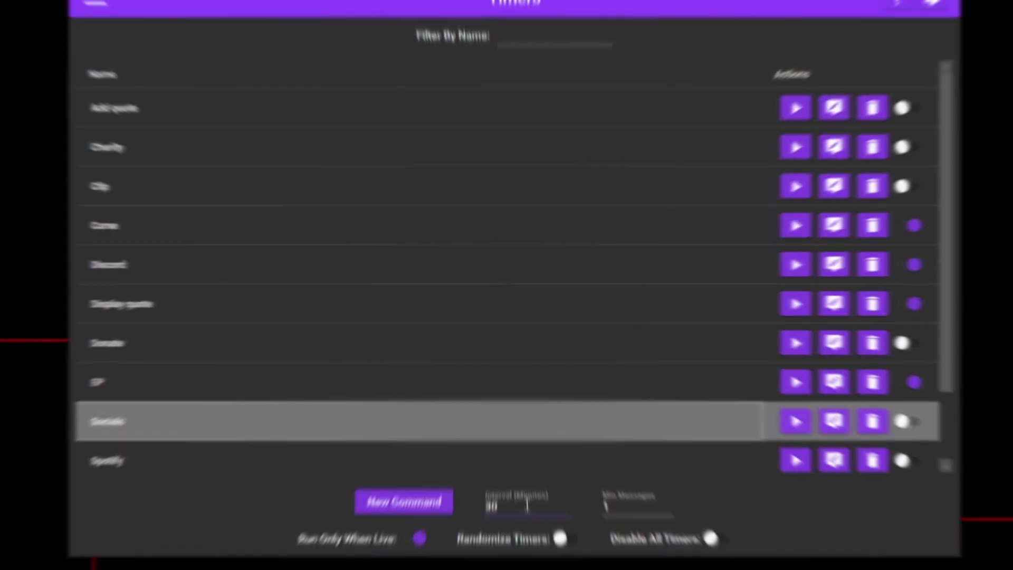
Step: Check the timers' interval and minimum messages settings, and enable the Socials timer
double_click(536, 523)
left_click(475, 400)
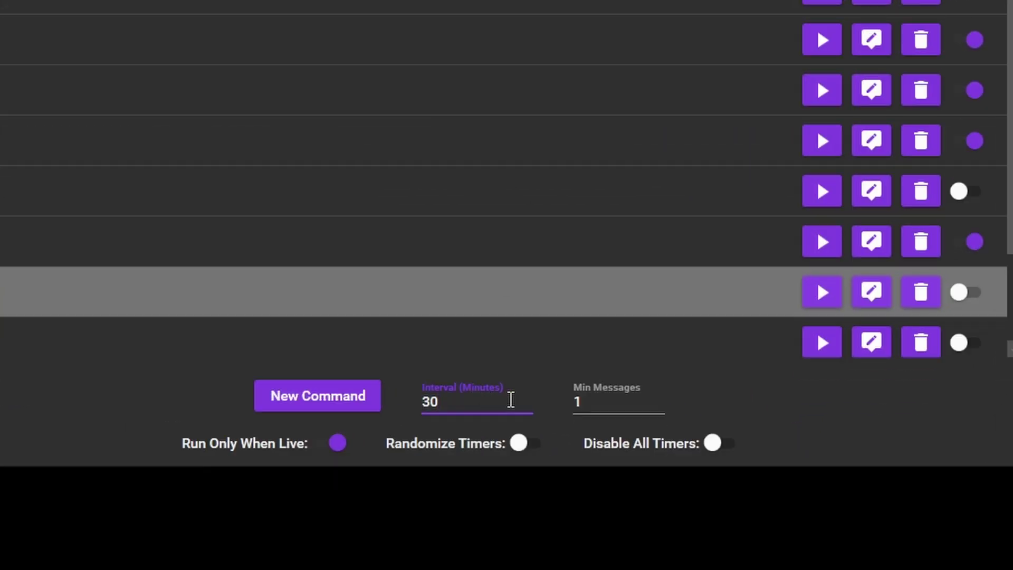
double_click(591, 400)
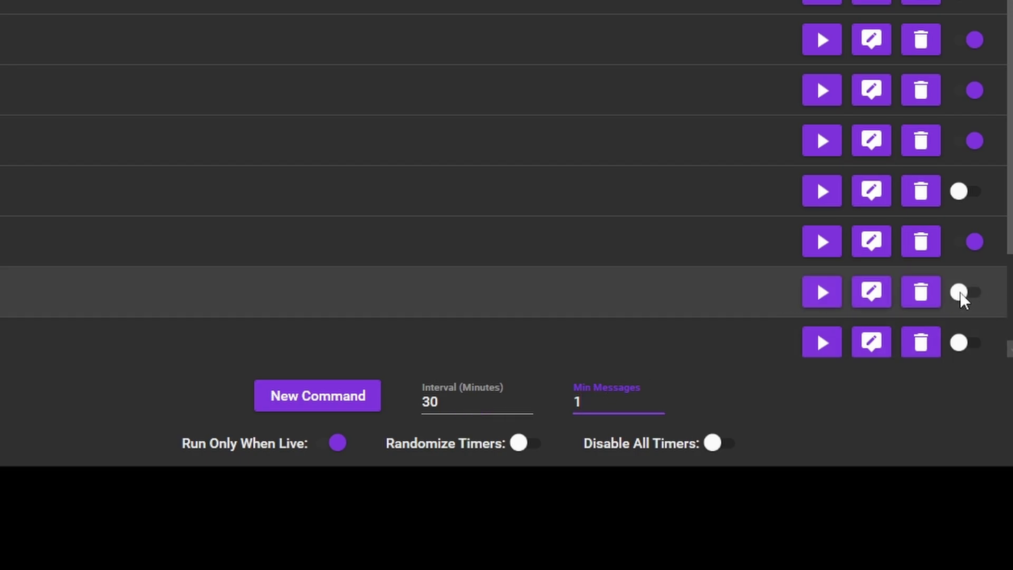
left_click(961, 294)
Step: Set the minimum number of chat messages for the timers to 5
scroll(448, 309, "down", 2)
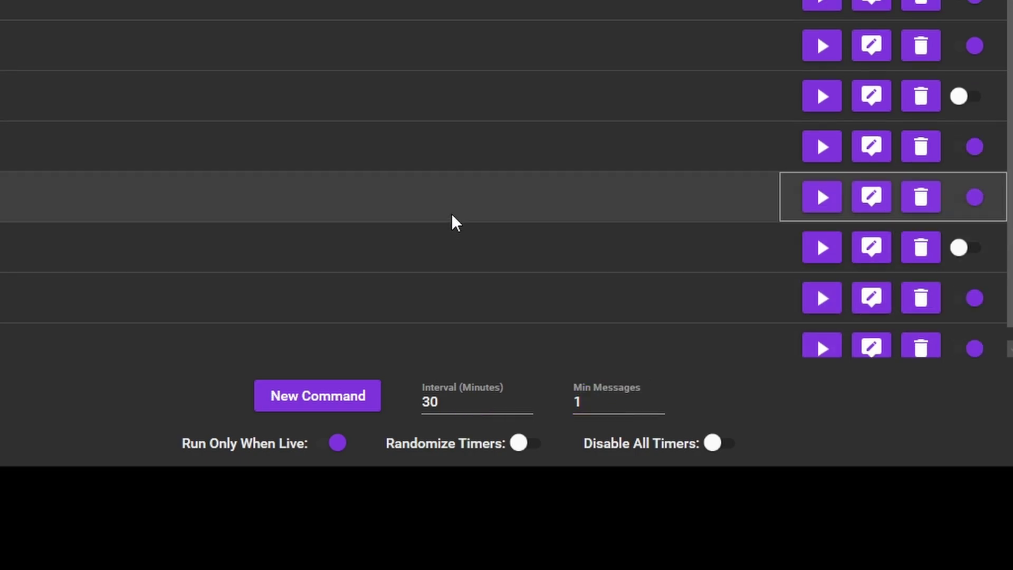
left_click(449, 410)
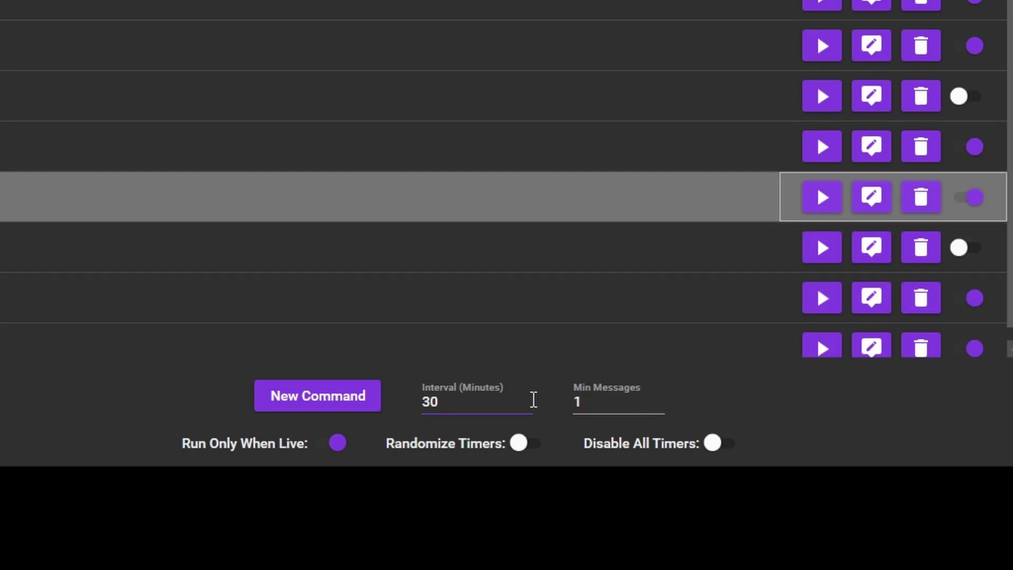
left_click(624, 400)
double_click(625, 400)
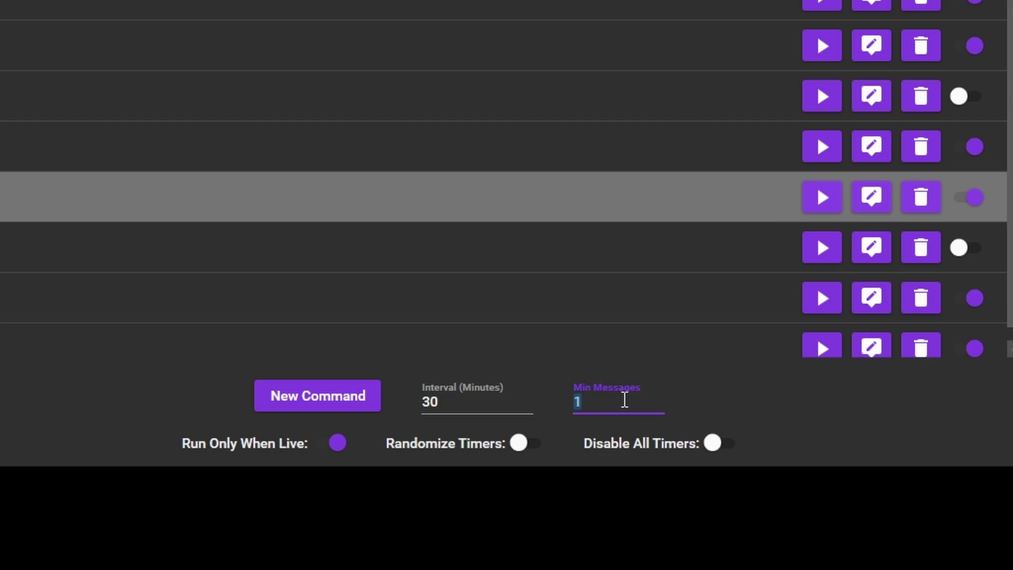
type("5")
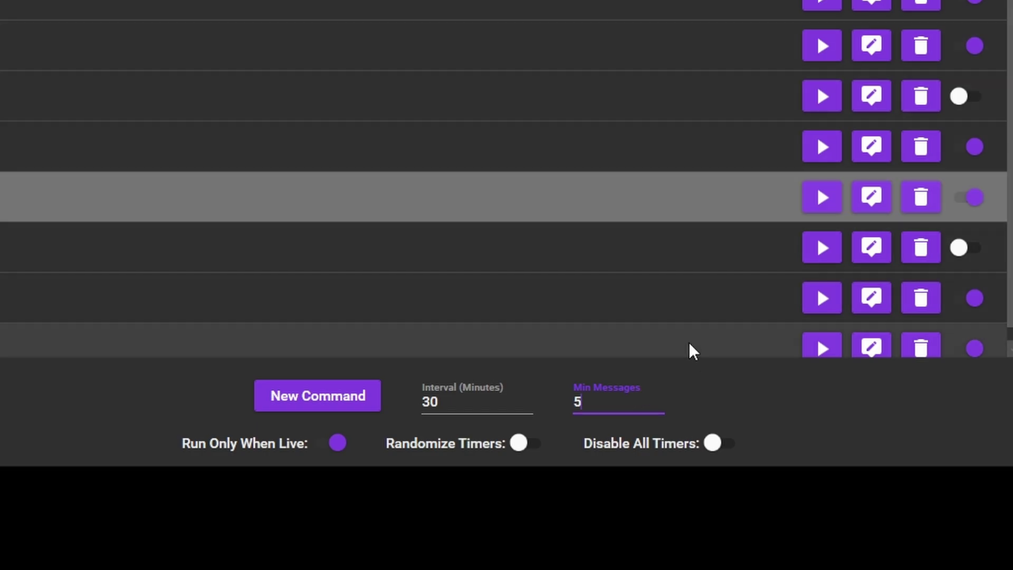
Step: Look through the timer list and enable the Clip timer
scroll(684, 330, "down", 1)
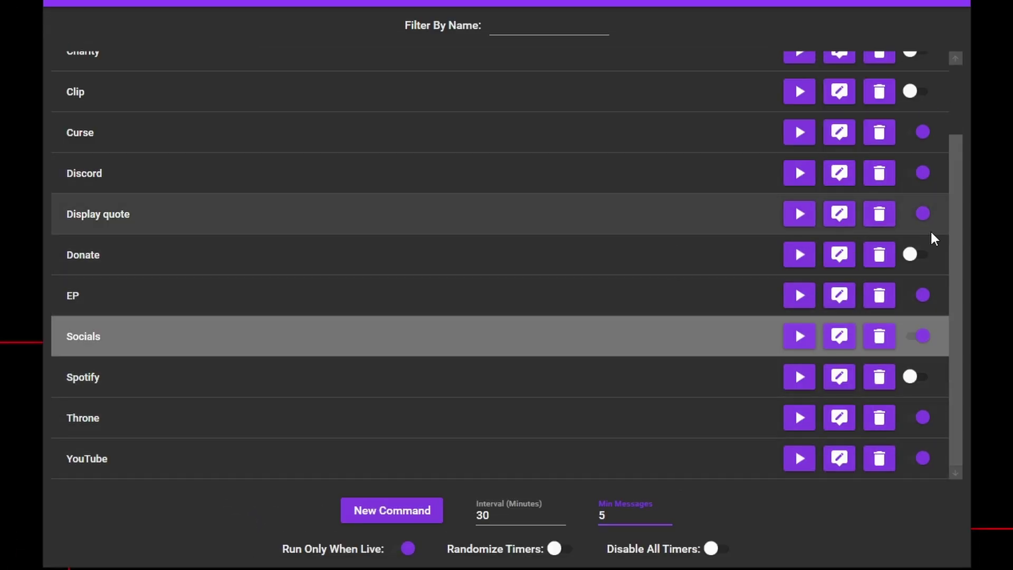
scroll(955, 211, "up", 5)
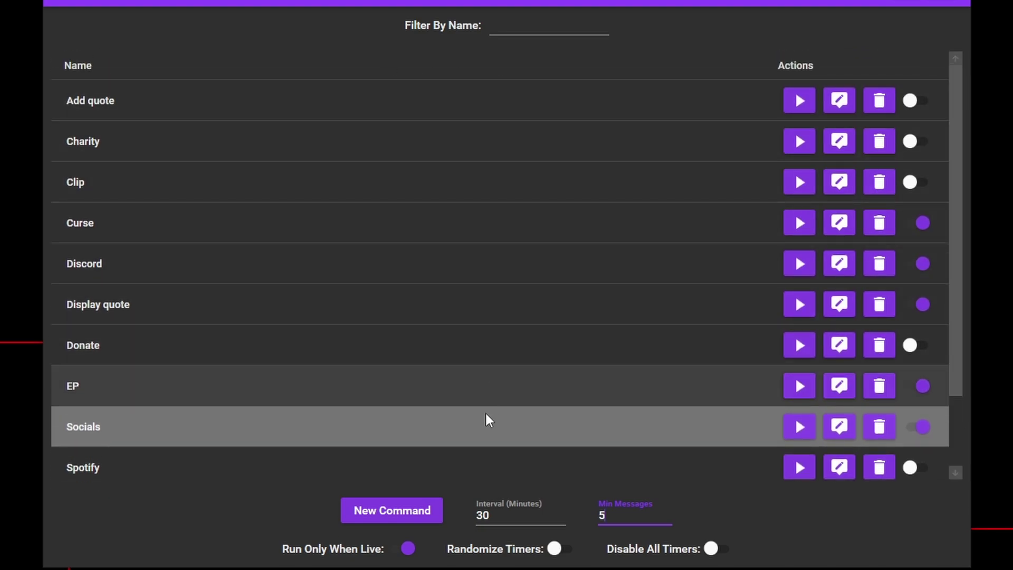
left_click(910, 182)
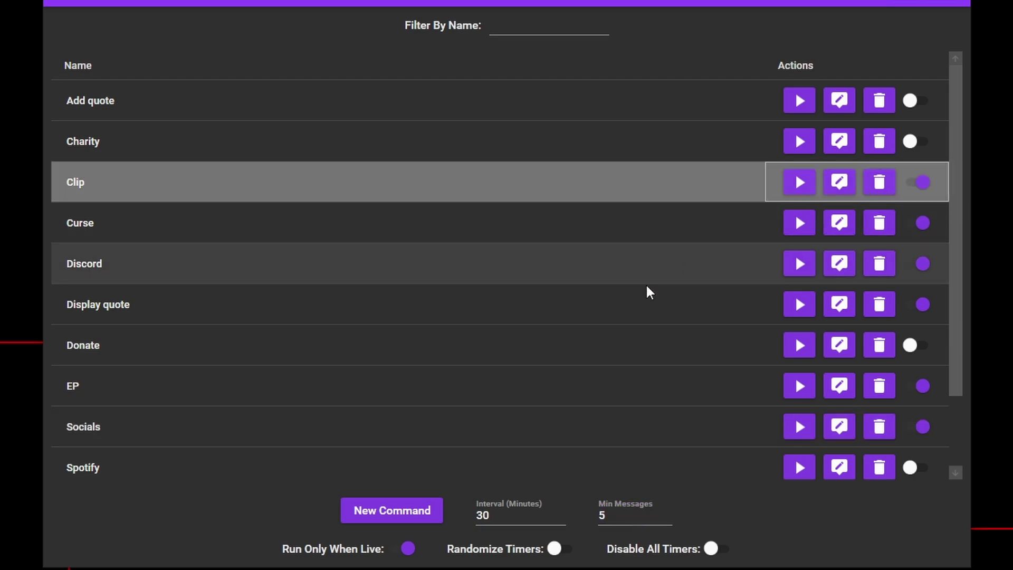
Step: Review the enabled timers and try the Randomize Timers option, switching it on and back off
scroll(509, 373, "down", 2)
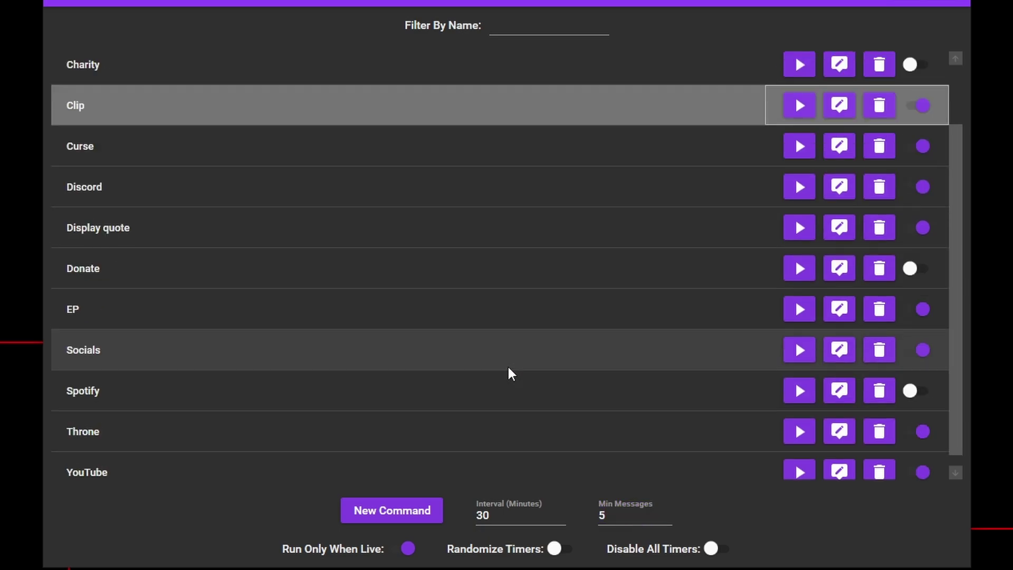
scroll(511, 374, "down", 1)
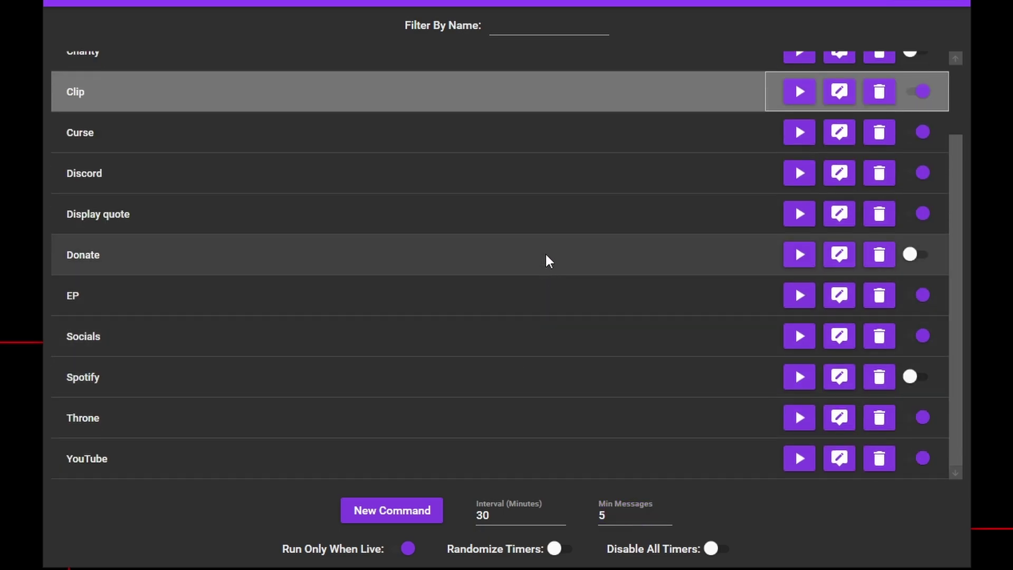
left_click(545, 260)
left_click(555, 550)
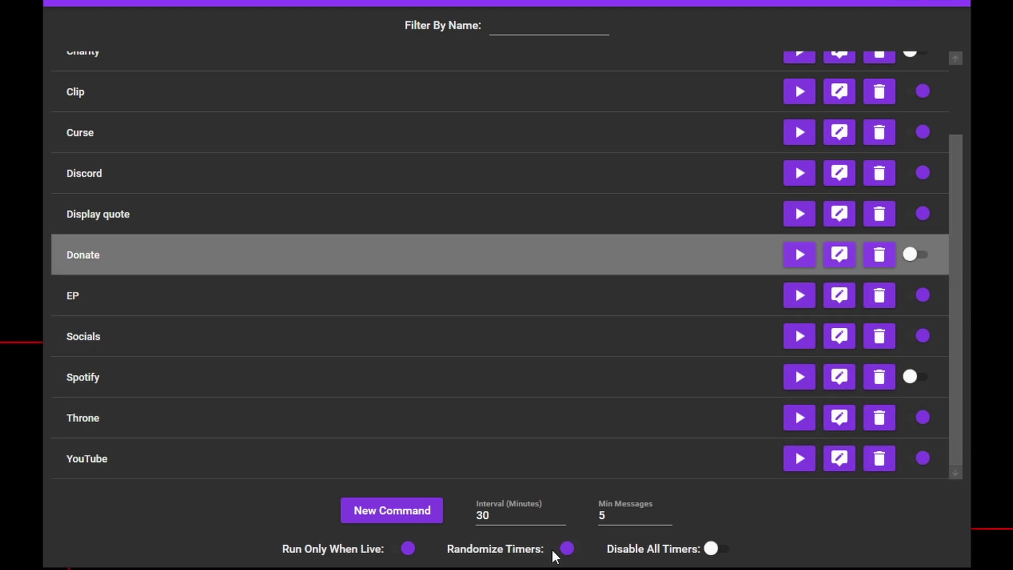
left_click(567, 552)
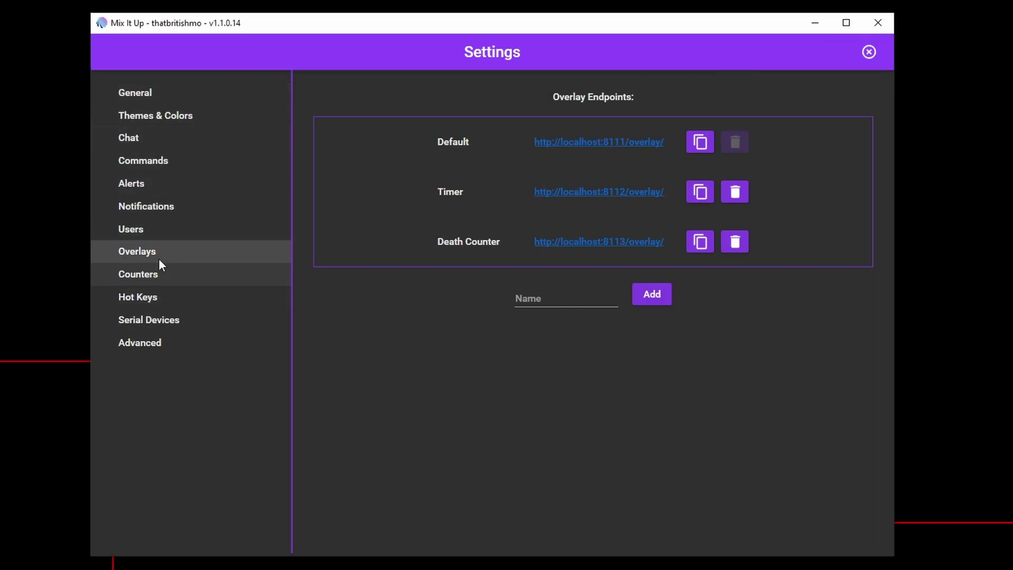
Step: Add an overlay endpoint named Chat and copy its URL
left_click(592, 299)
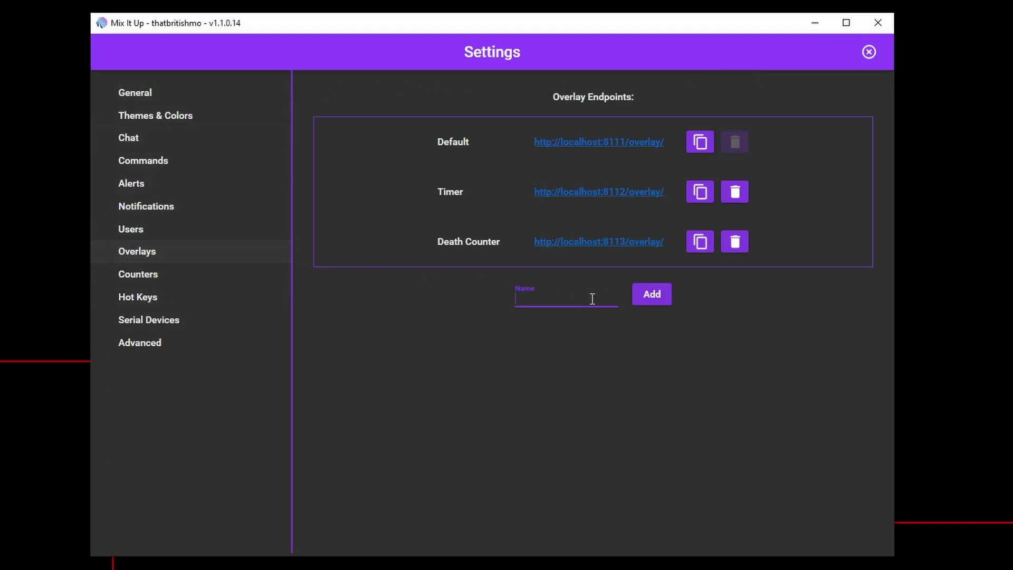
type("Chat")
left_click(659, 296)
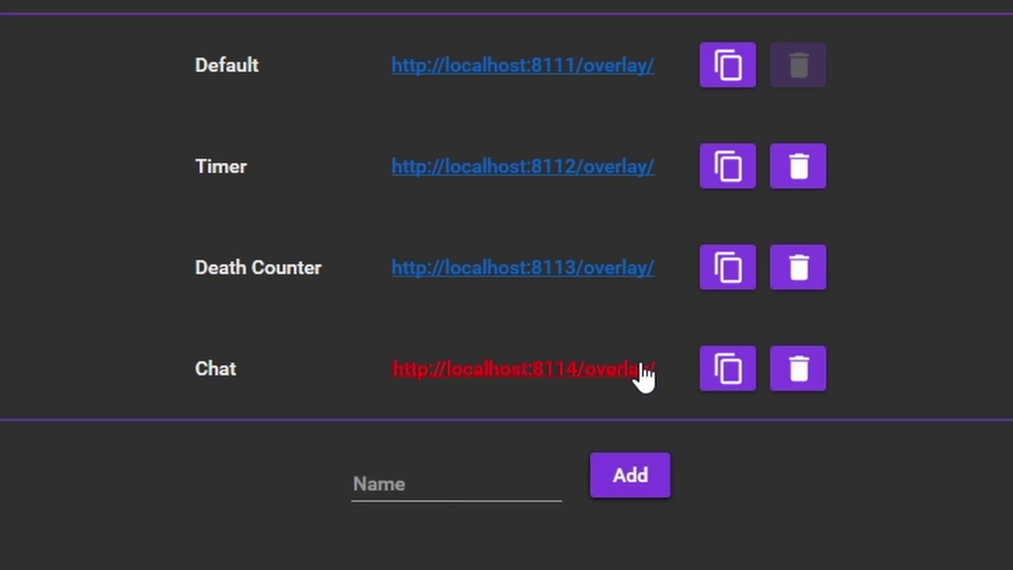
left_click(728, 369)
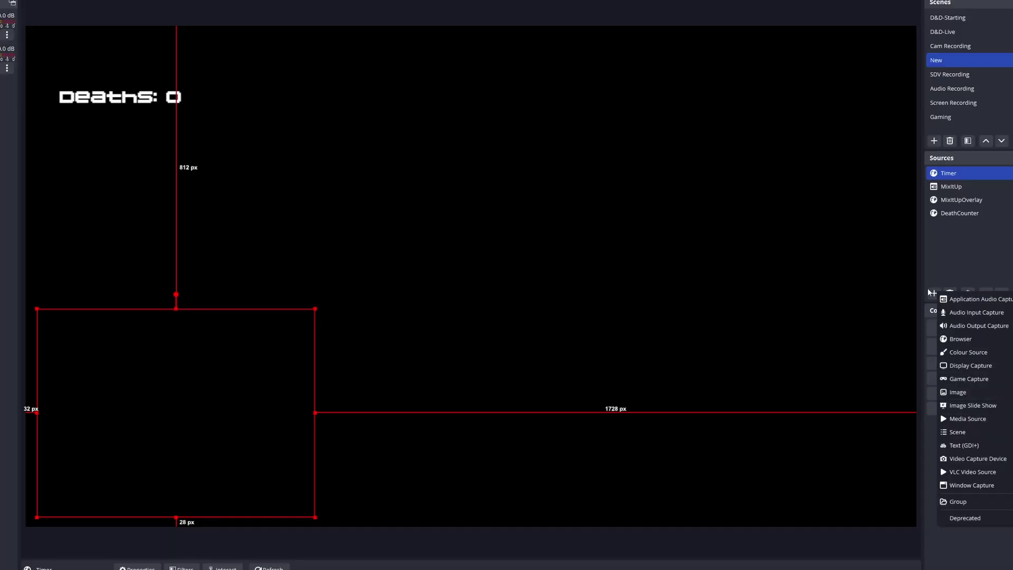
Step: In OBS, add a new browser source named TwitchChat that uses the copied Chat overlay URL
left_click(977, 340)
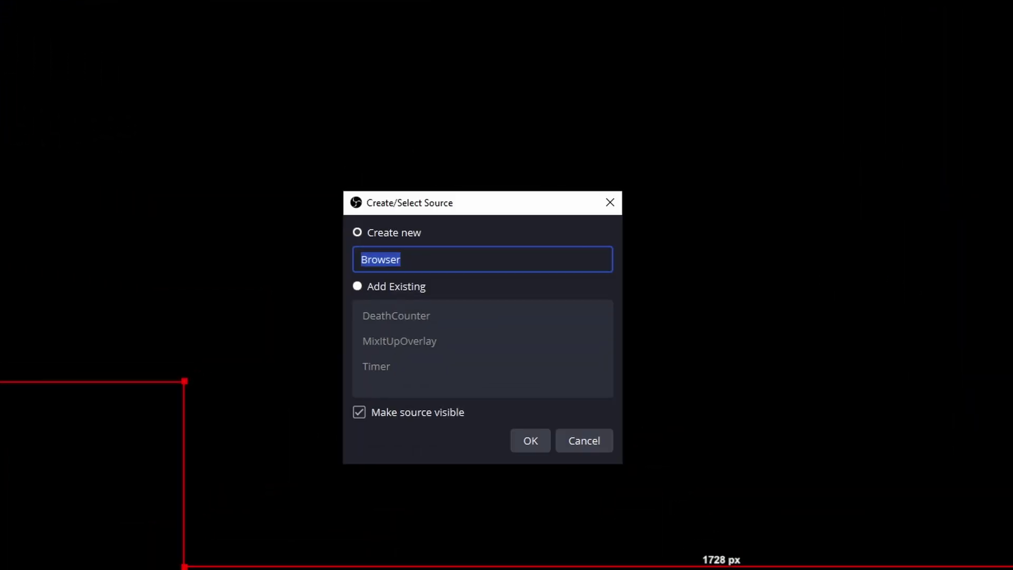
type("TwitchChat")
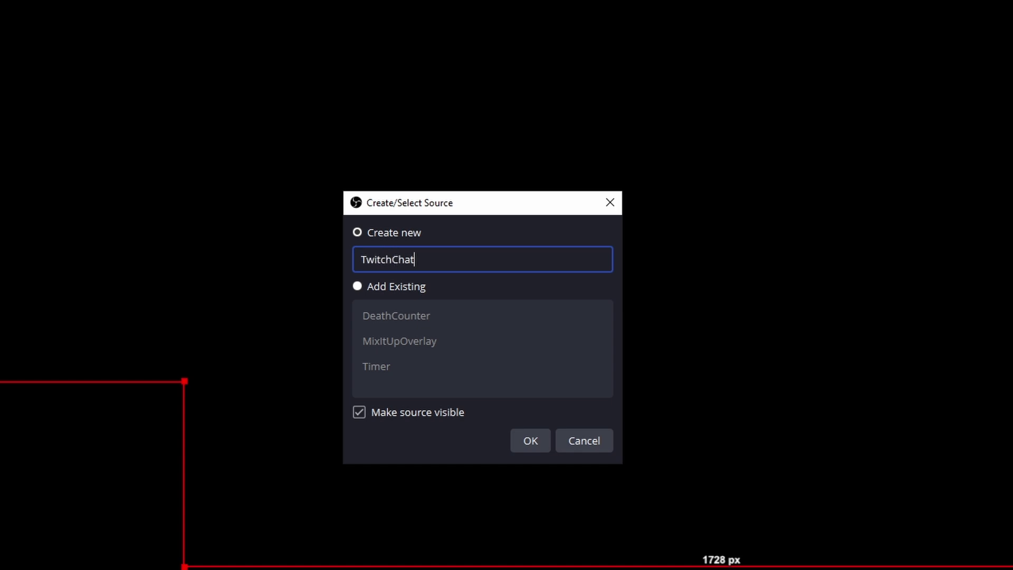
left_click(530, 441)
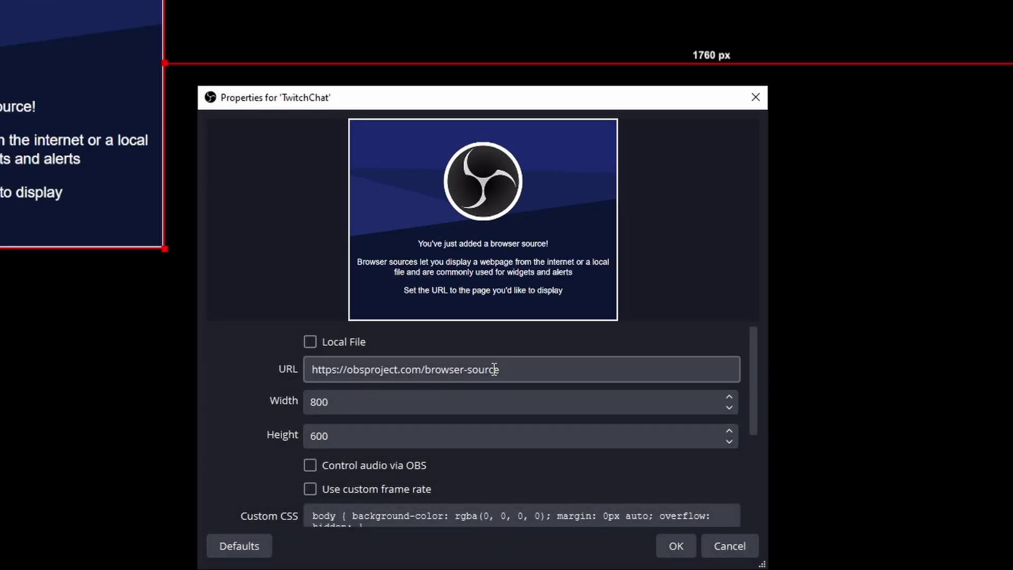
triple_click(493, 366)
key("ctrl+v")
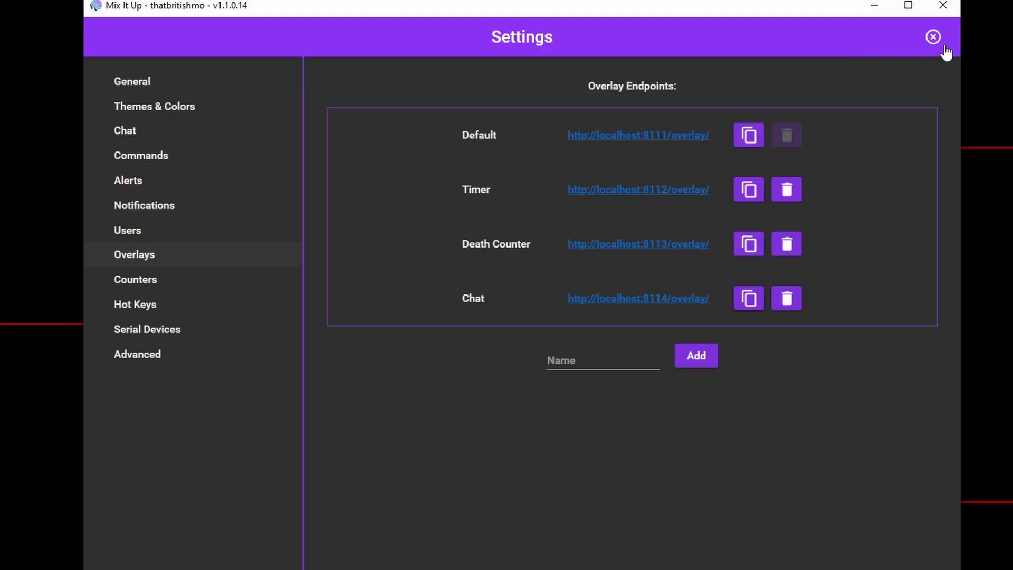
Step: Back in Mix It Up, go from the settings to the overlay widgets and start a new widget of type Chat Messages
left_click(931, 38)
left_click(110, 36)
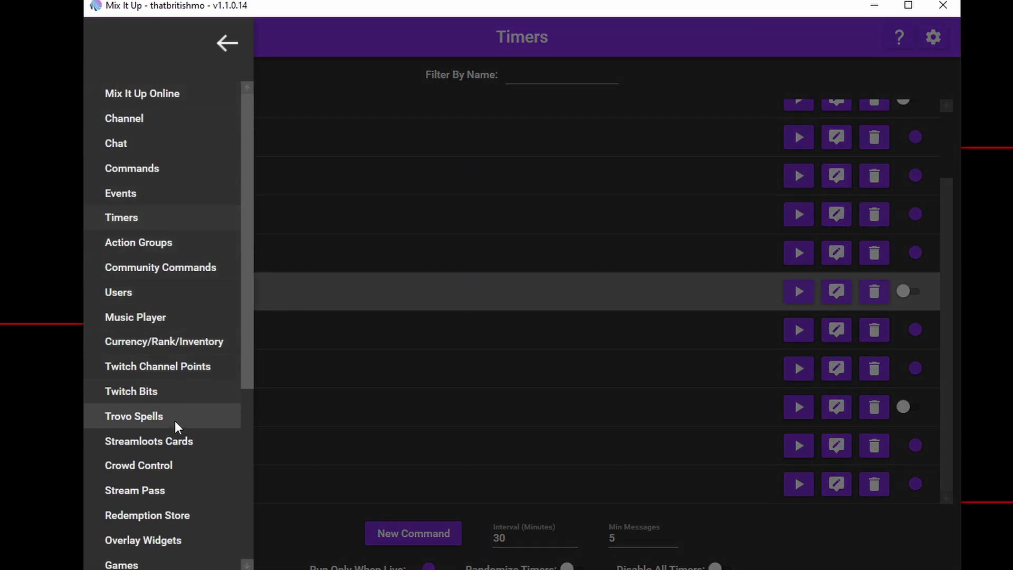
scroll(175, 380, "down", 5)
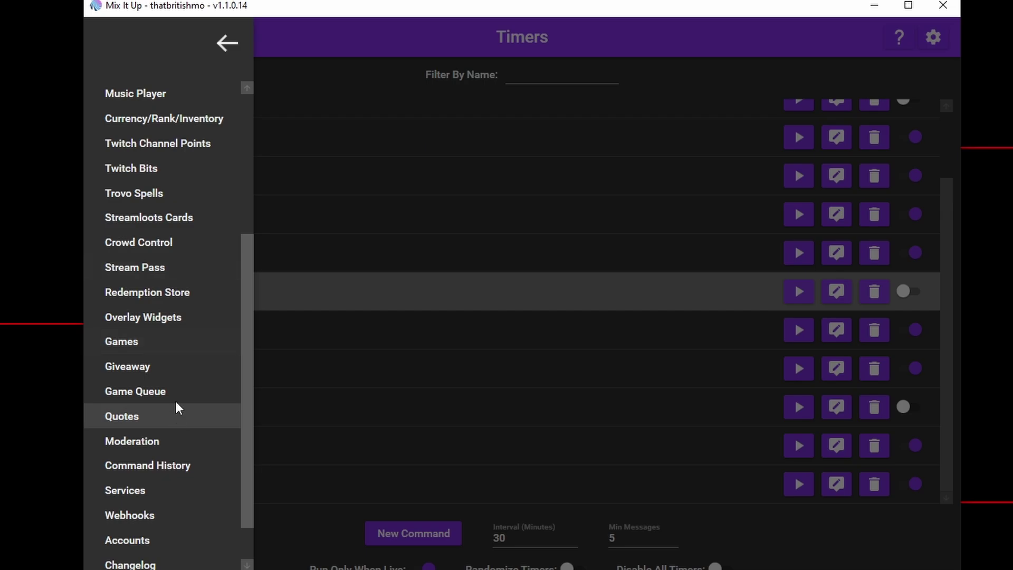
left_click(164, 317)
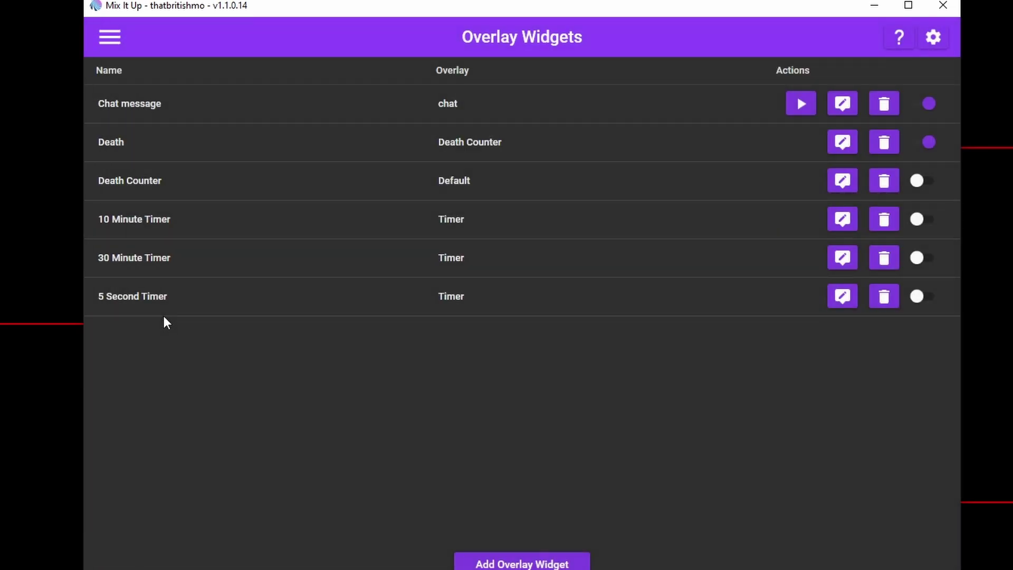
left_click(485, 562)
left_click(414, 224)
left_click(394, 255)
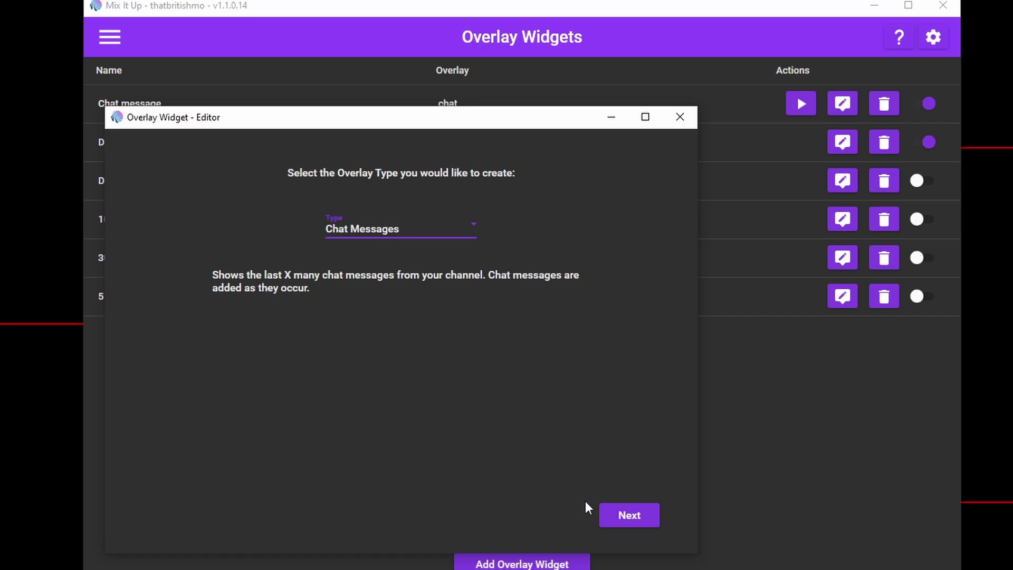
left_click(629, 515)
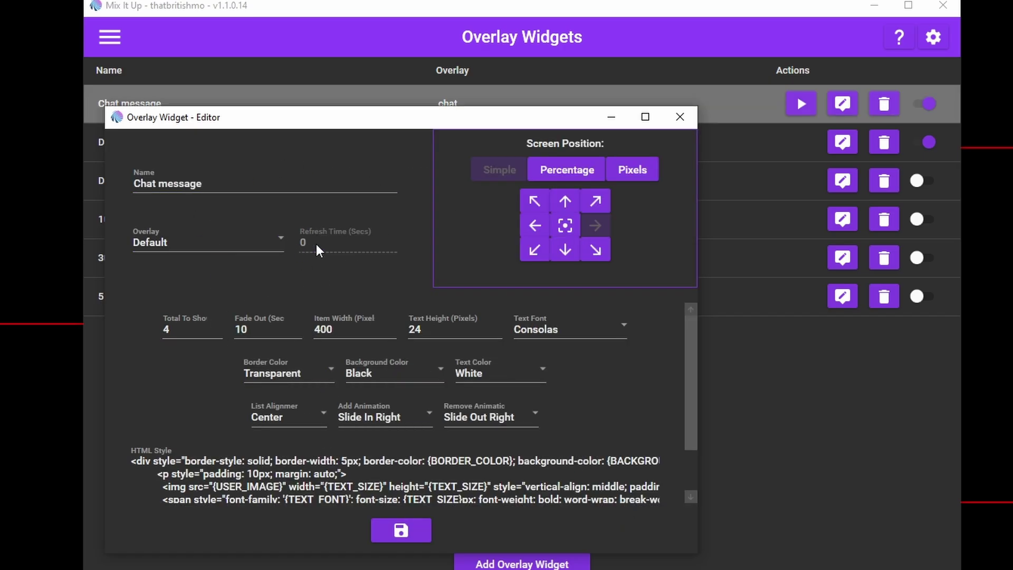
Step: Assign the Chat message widget to the Chat overlay and set its simple screen position to the centre
left_click(174, 242)
left_click(180, 293)
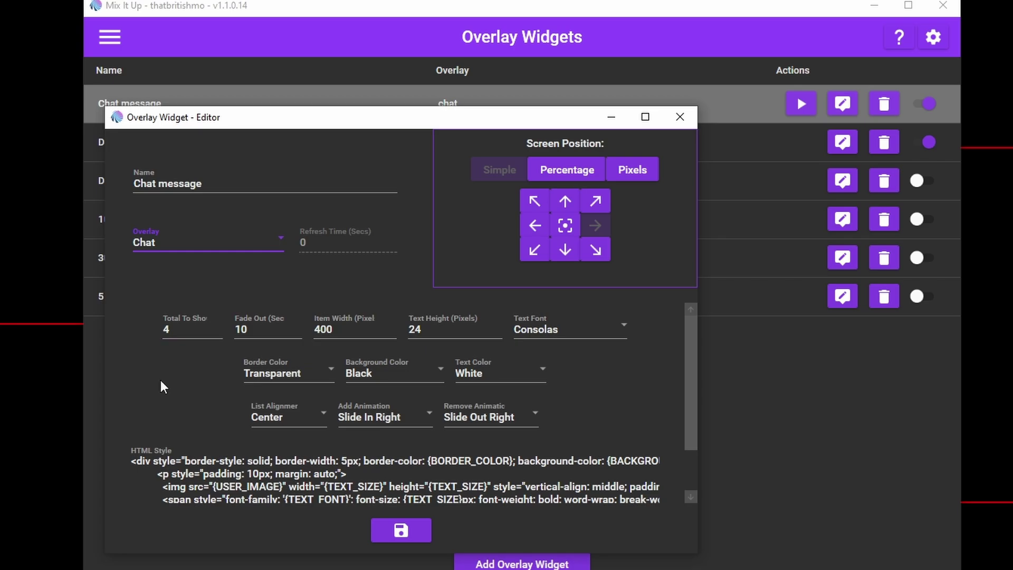
left_click(210, 477)
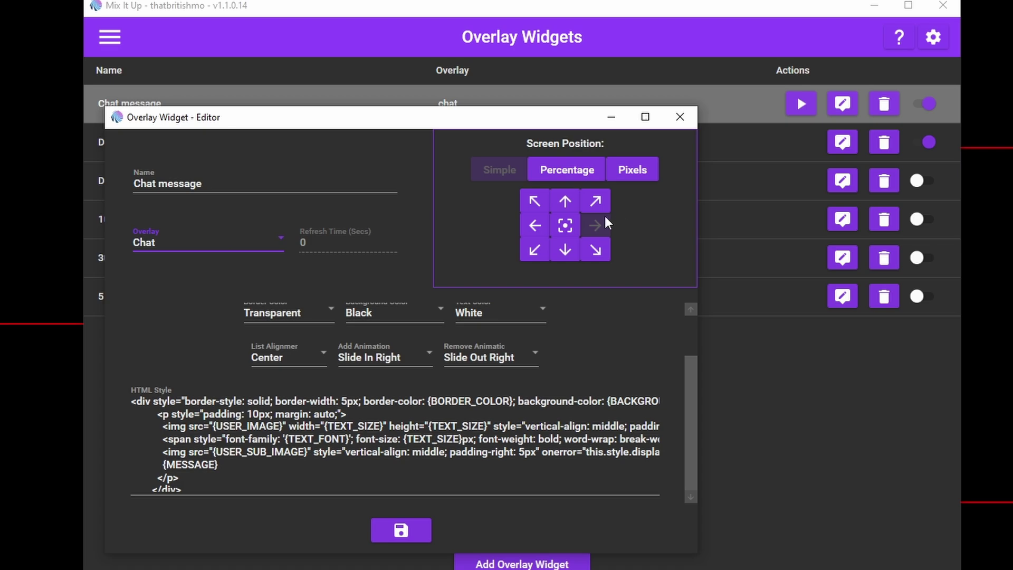
left_click(565, 225)
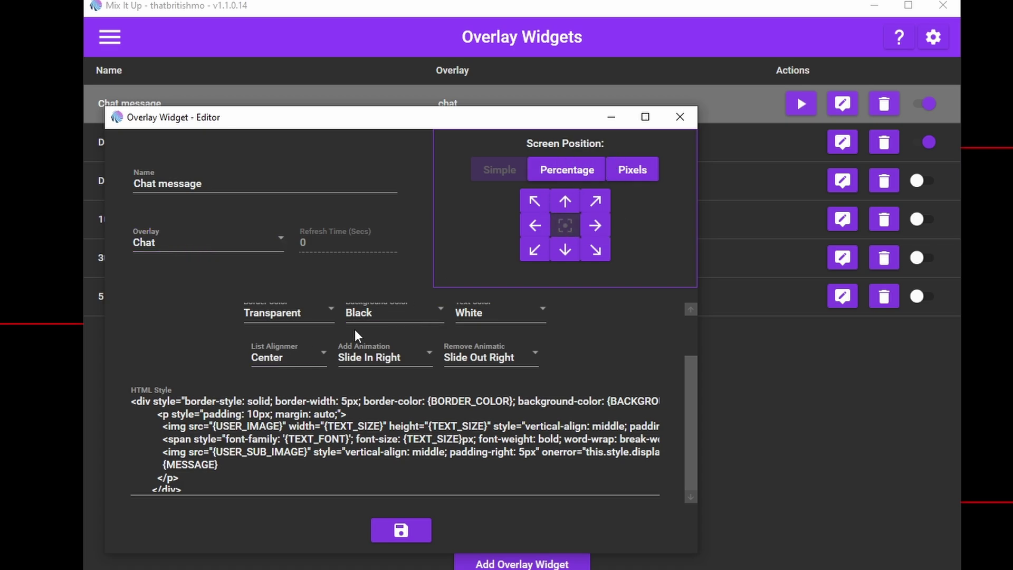
Step: Review the Chat message widget's list alignment, animations and HTML style, and save the widget
left_click(421, 359)
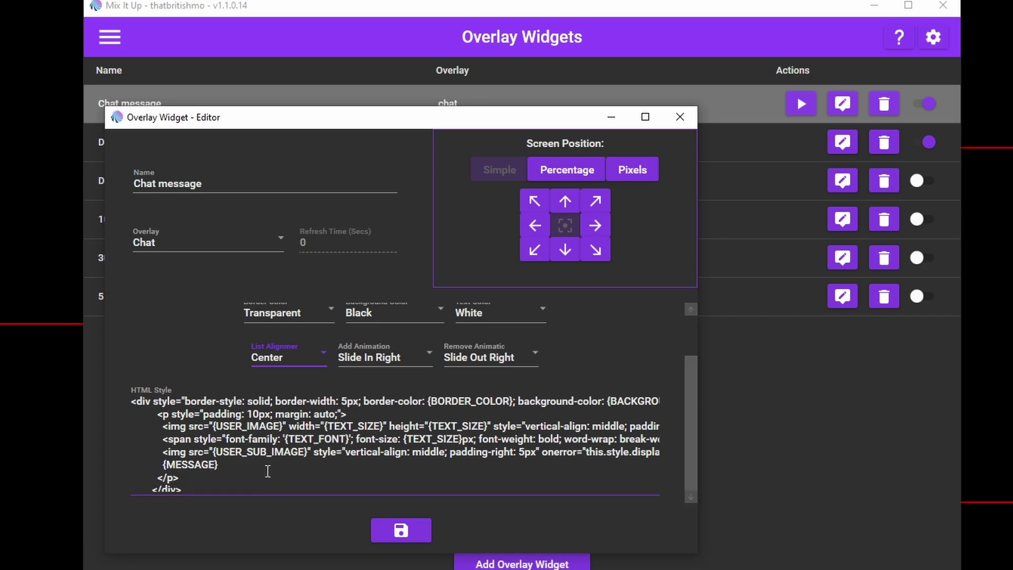
scroll(268, 471, "up", 1)
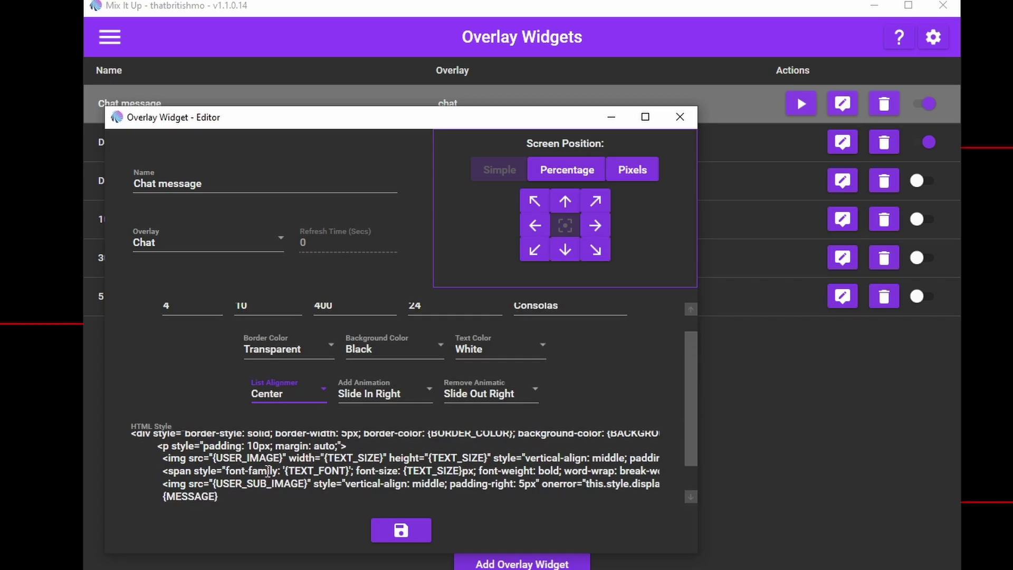
scroll(267, 471, "down", 1)
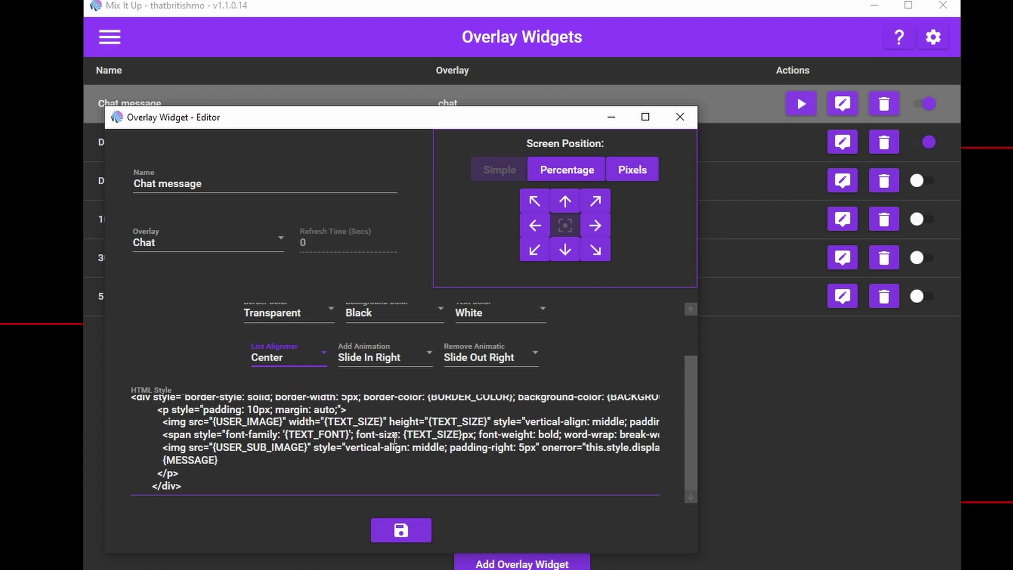
scroll(333, 438, "up", 1)
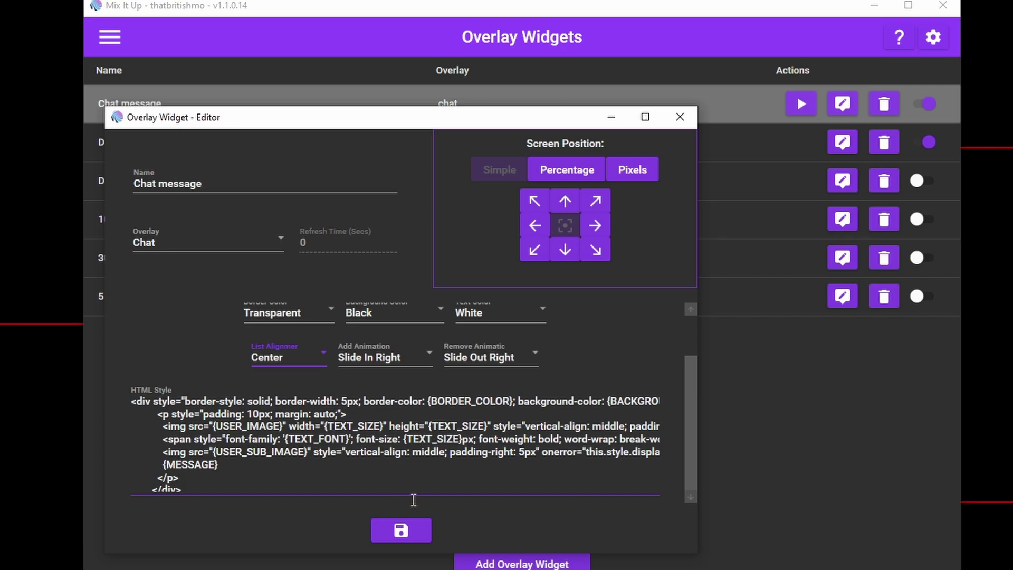
left_click(413, 532)
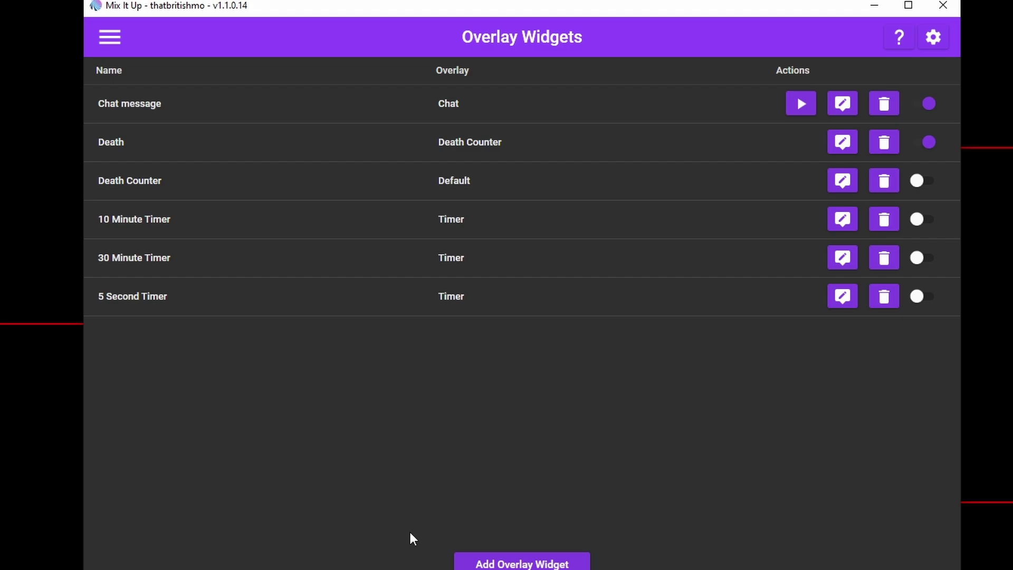
Step: Open the Chat page, move the window clear of the chat source in the OBS preview, and send the message "test" as Streamer
left_click(110, 37)
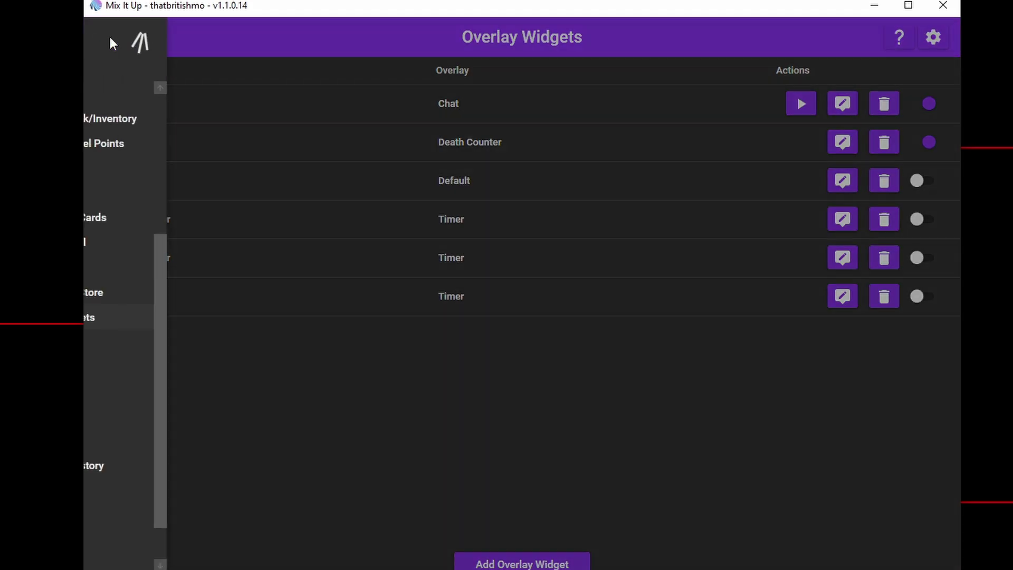
scroll(153, 121, "up", 3)
left_click(161, 139)
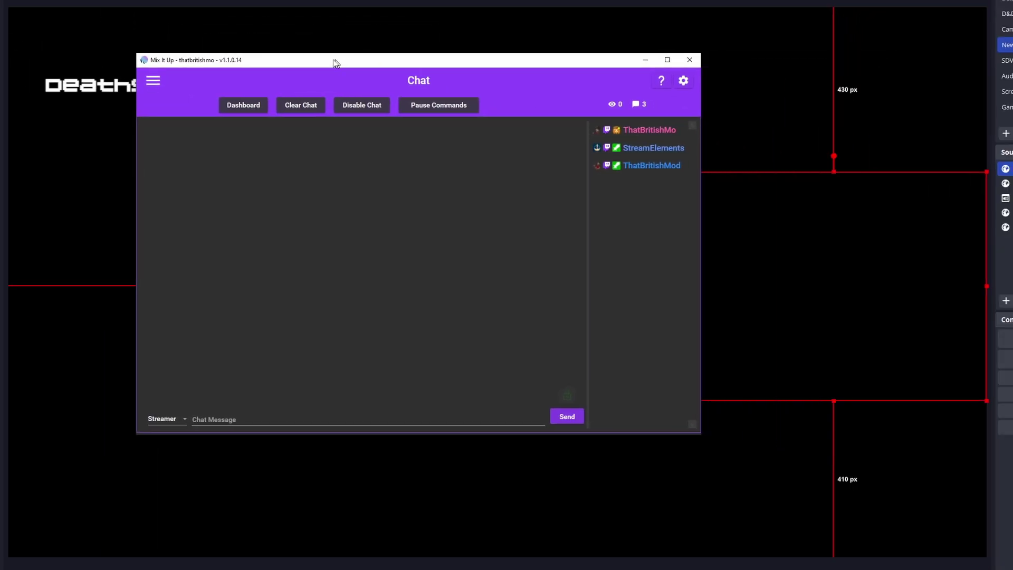
left_click_drag(333, 62, 214, 55)
left_click(233, 407)
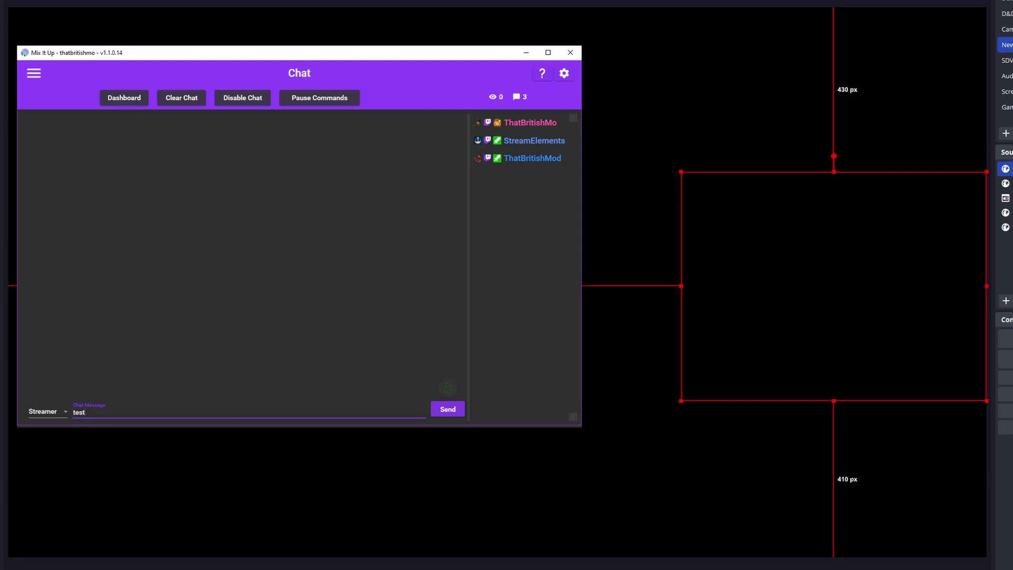
left_click(444, 411)
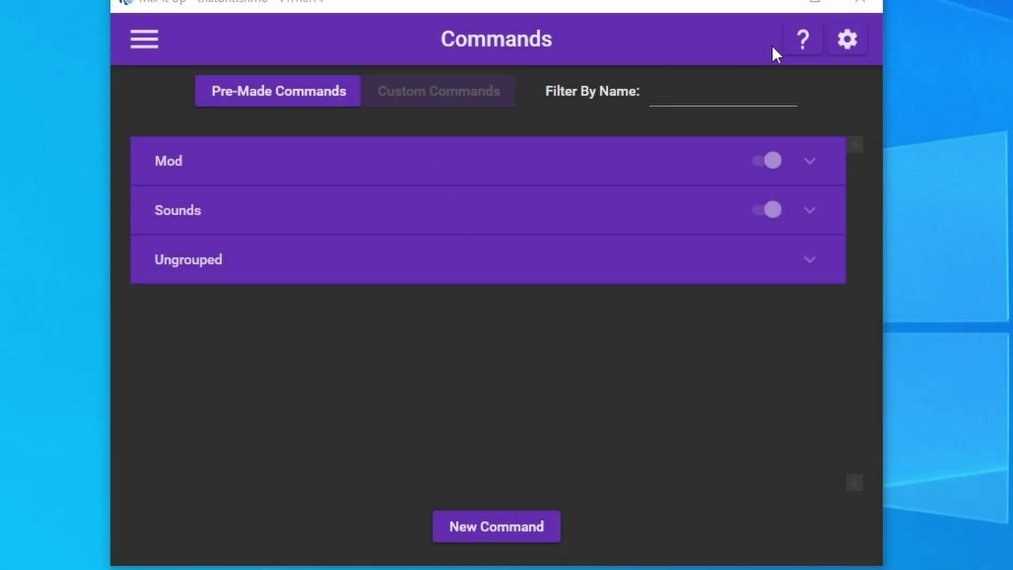
Step: Look through the Commands, Users and Advanced settings, and leave the settings
left_click(847, 39)
left_click(232, 194)
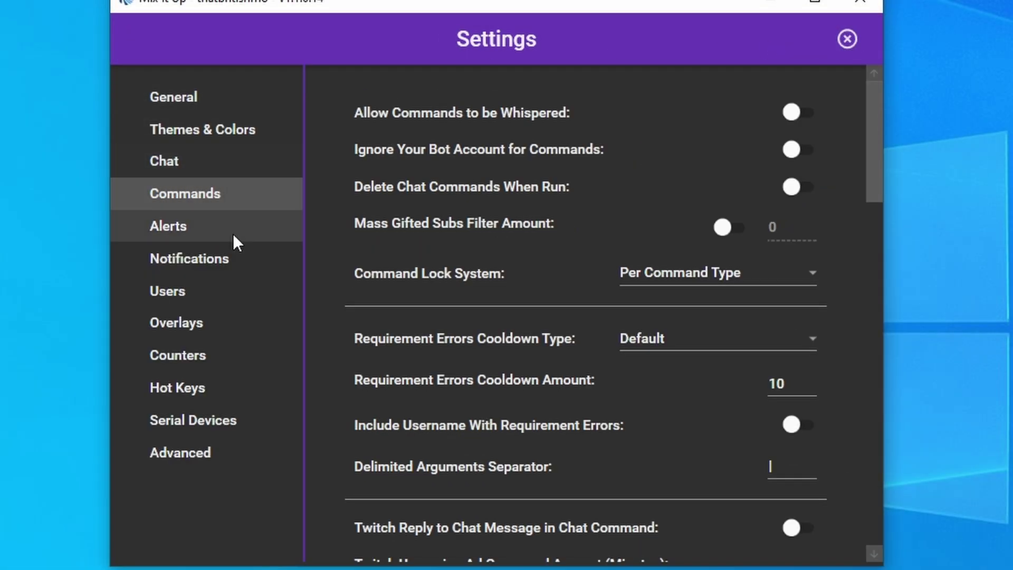
scroll(554, 325, "down", 5)
left_click(265, 287)
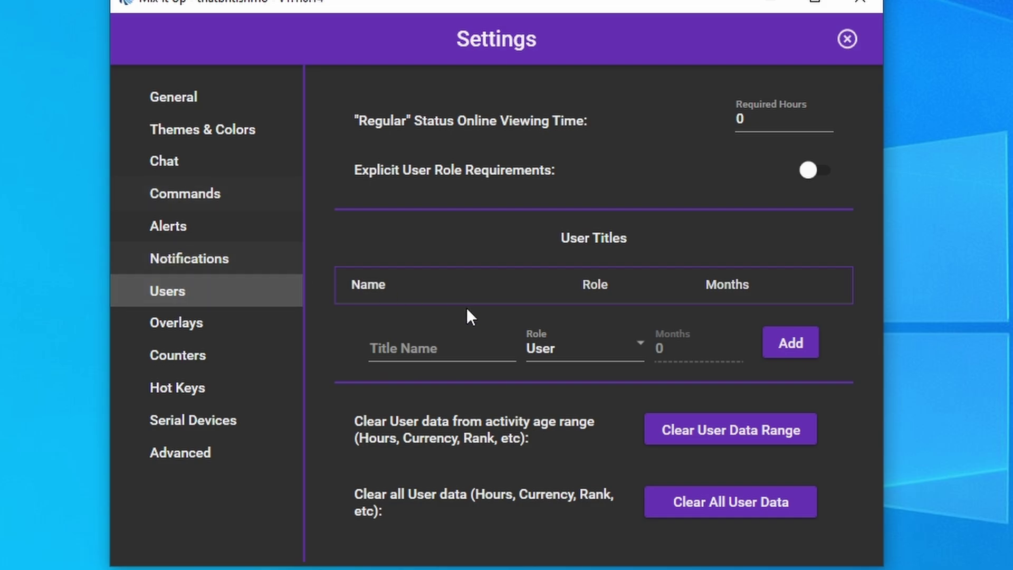
left_click(203, 448)
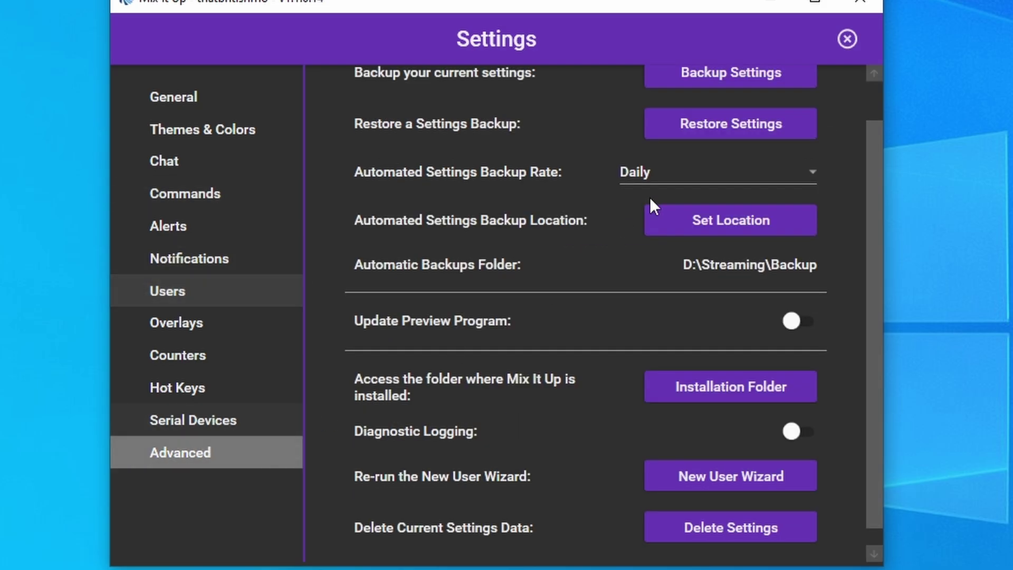
left_click(848, 42)
Step: Go to the Timers page and look through the list of timers
left_click(143, 40)
scroll(201, 270, "down", 3)
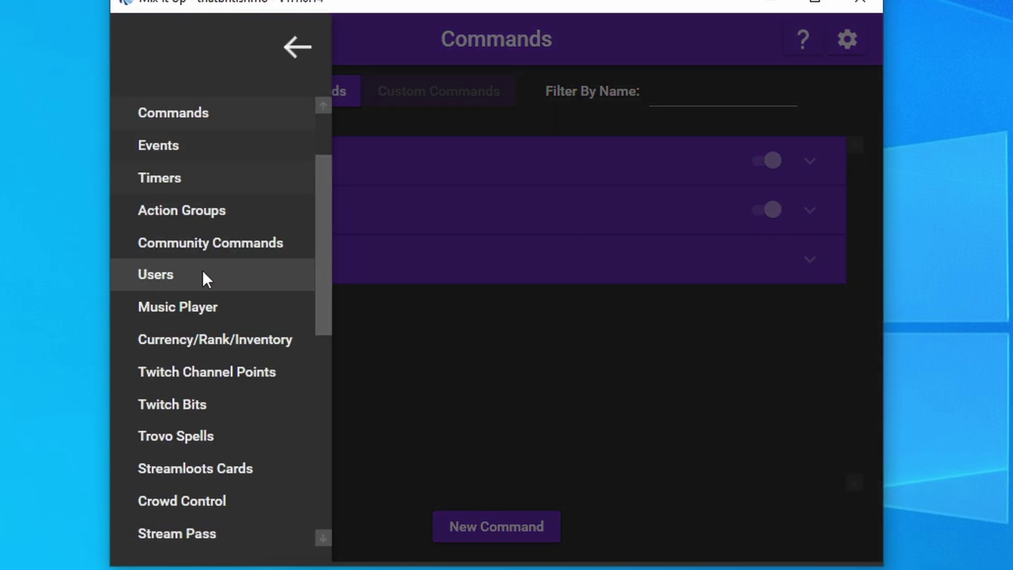
left_click(204, 169)
scroll(428, 314, "down", 3)
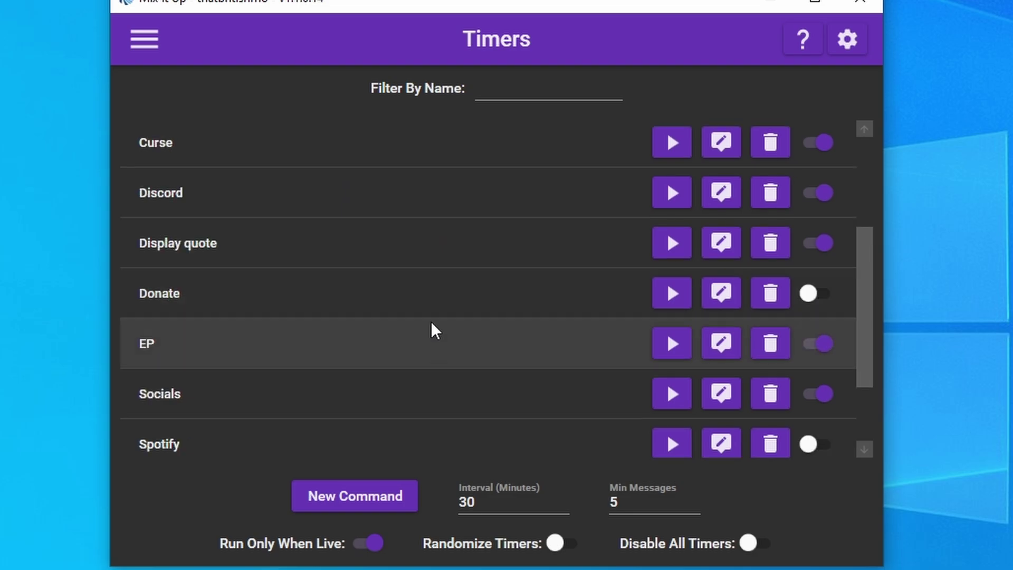
scroll(431, 329, "down", 2)
Step: Open the Services page and expand the Overlay service to view its connection details
left_click(144, 42)
scroll(174, 296, "down", 5)
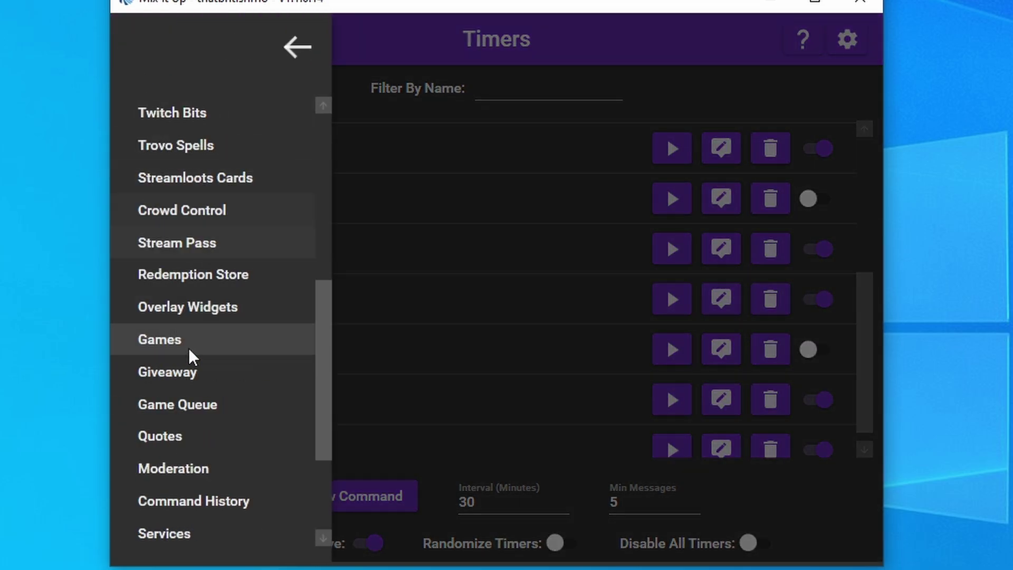
scroll(188, 347, "down", 5)
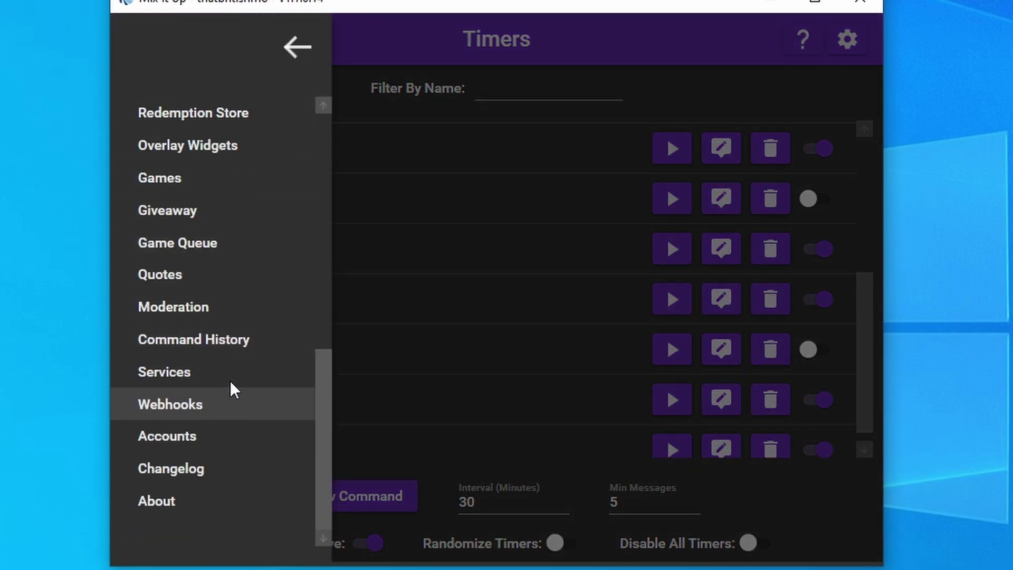
left_click(226, 375)
left_click(375, 102)
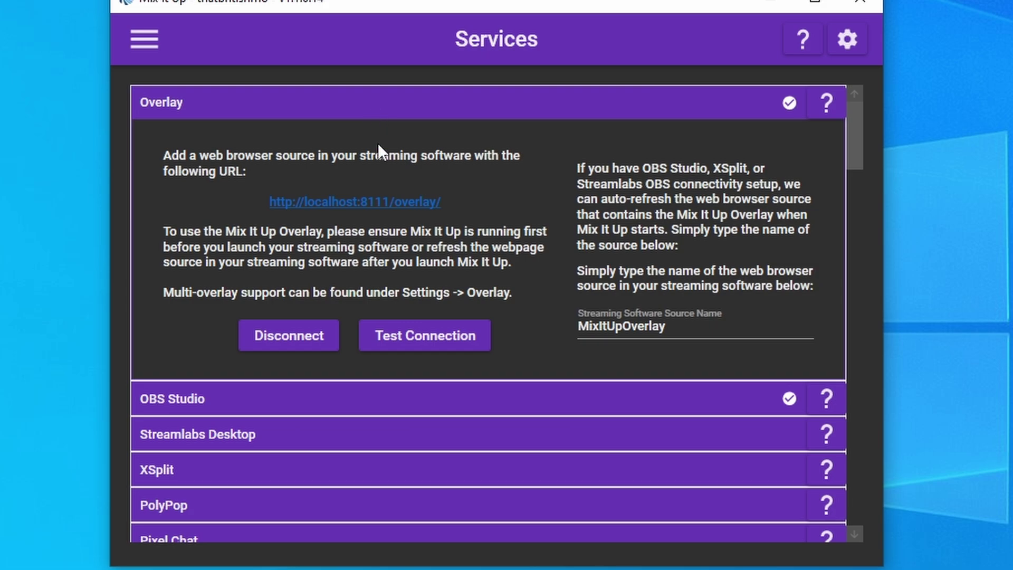